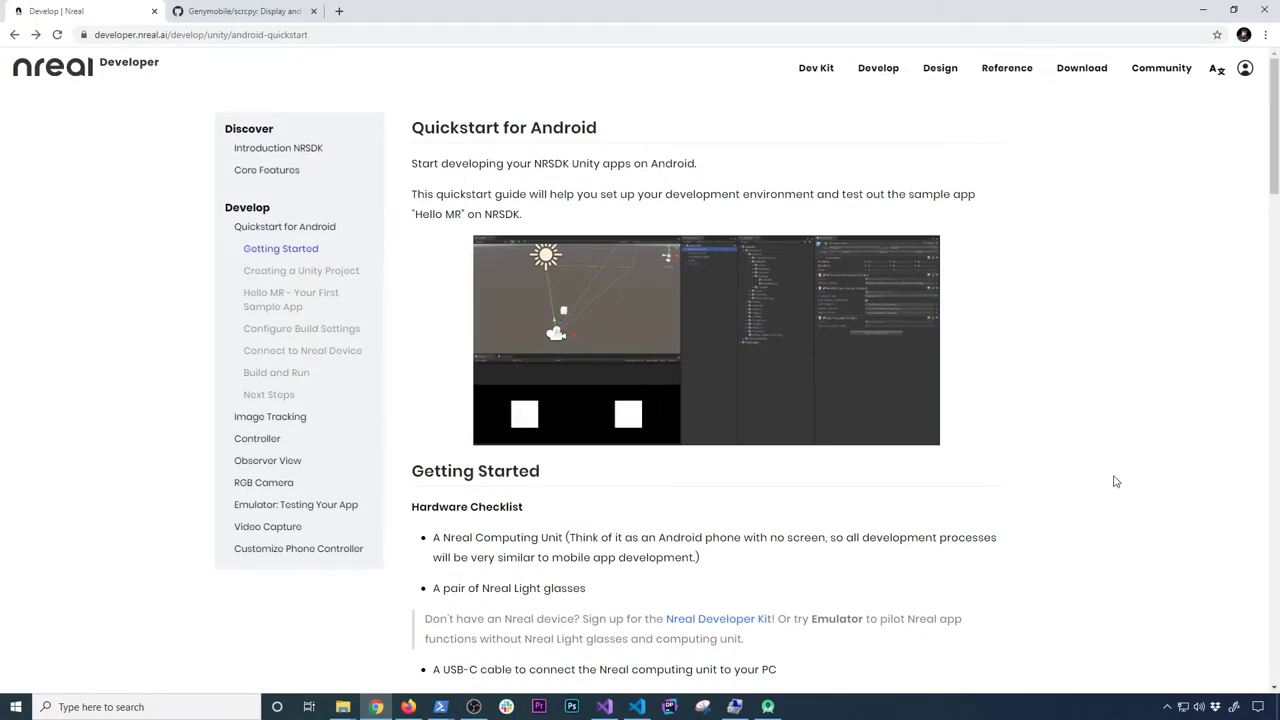
Examine the scrcpy repository's address and the hardware and software checklists of the Nreal Quickstart for Android.
click(220, 14)
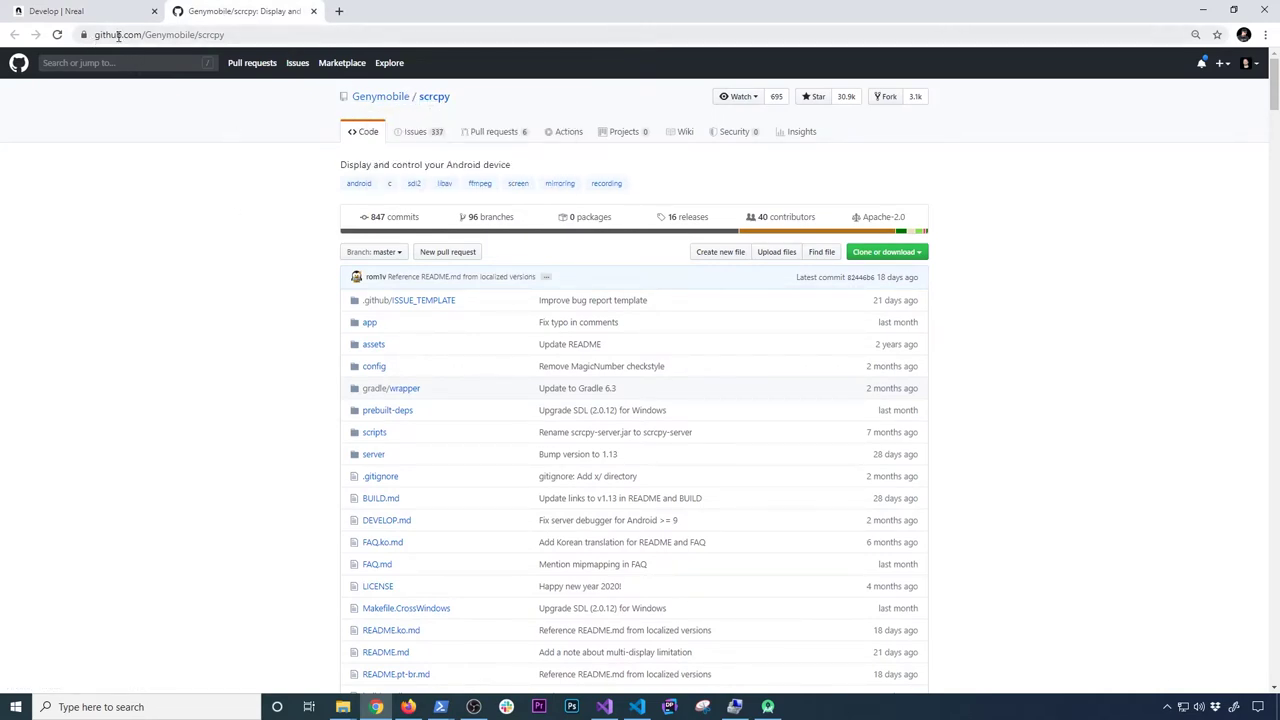
drag(237, 34, 115, 35)
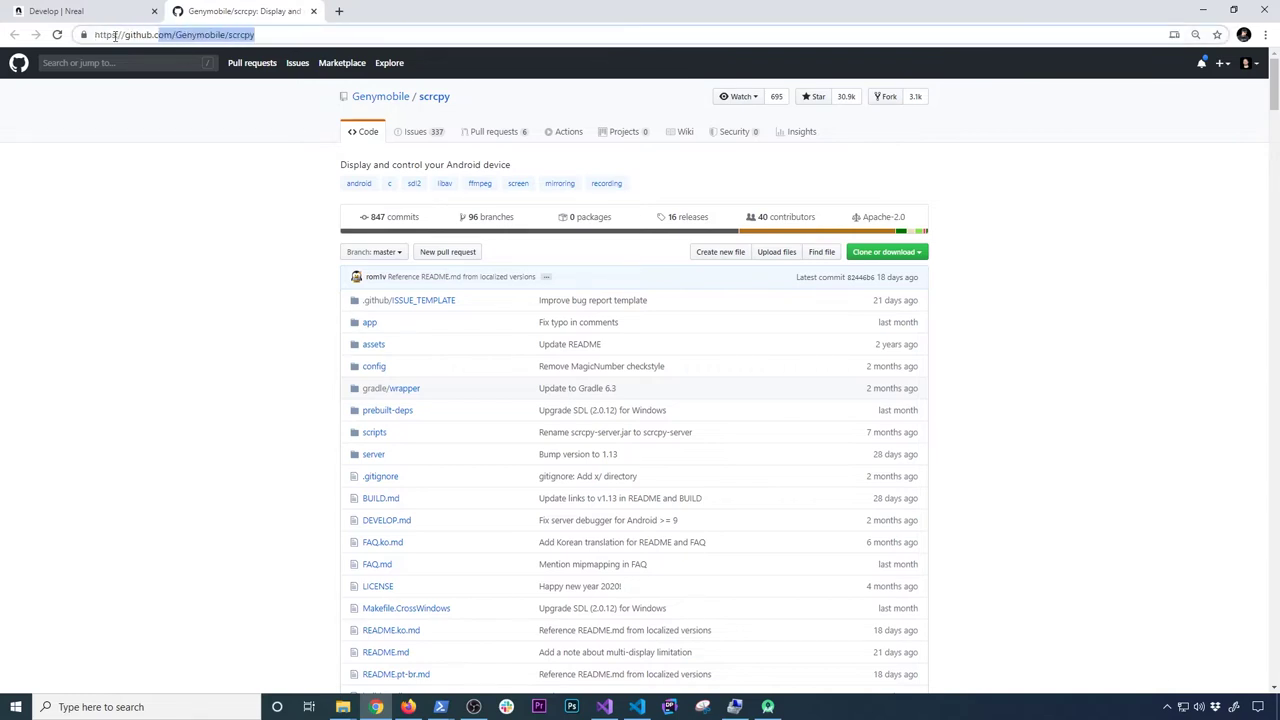
click(57, 11)
scroll(558, 428, down, 3)
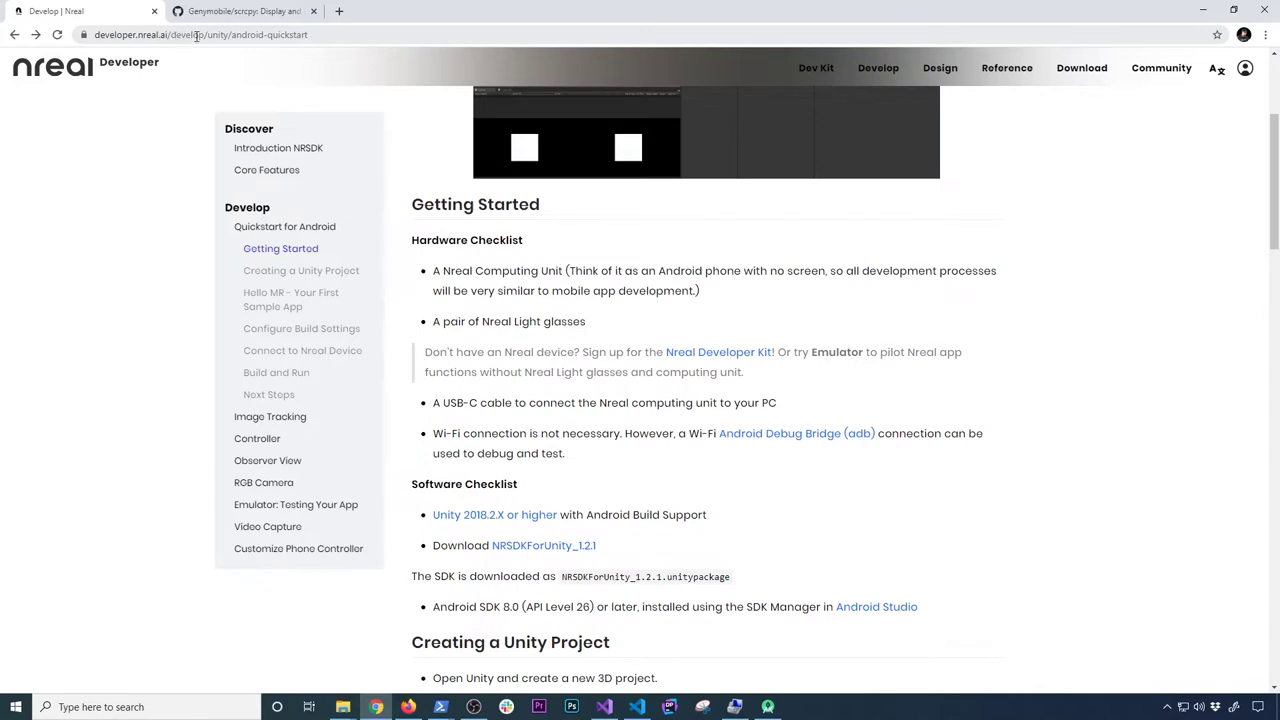
drag(243, 35, 340, 35)
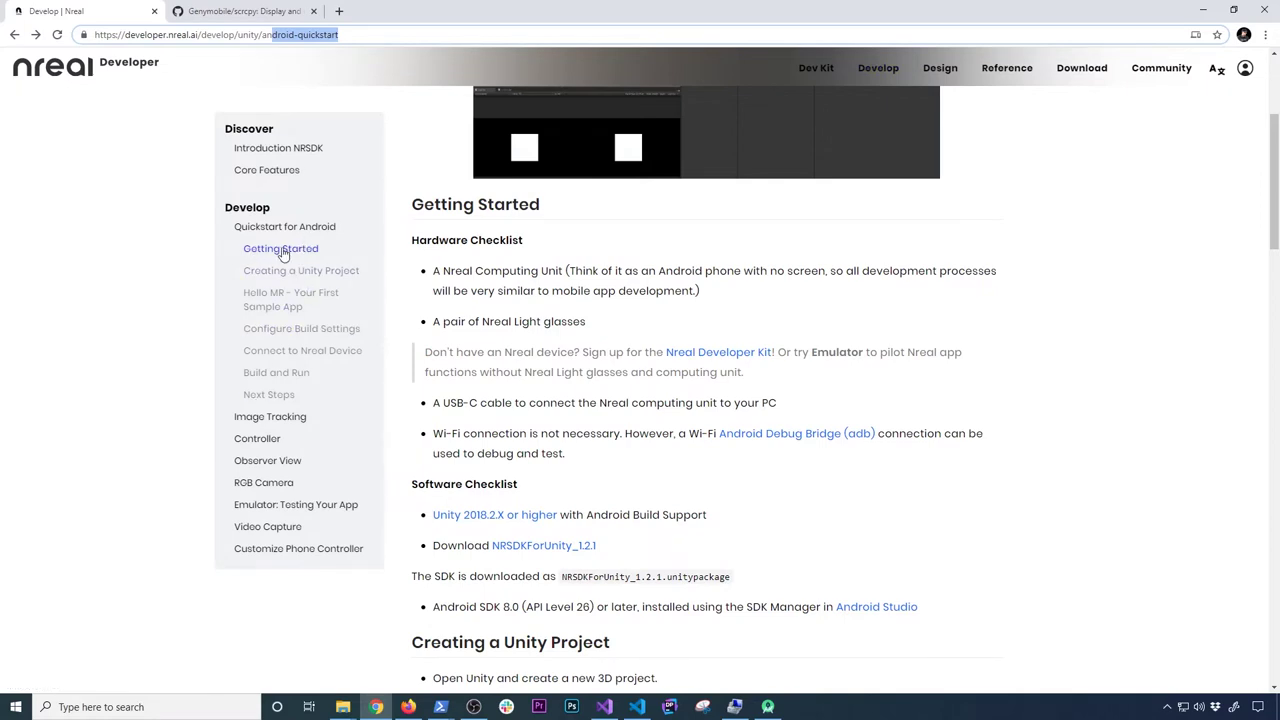
scroll(550, 286, down, 2)
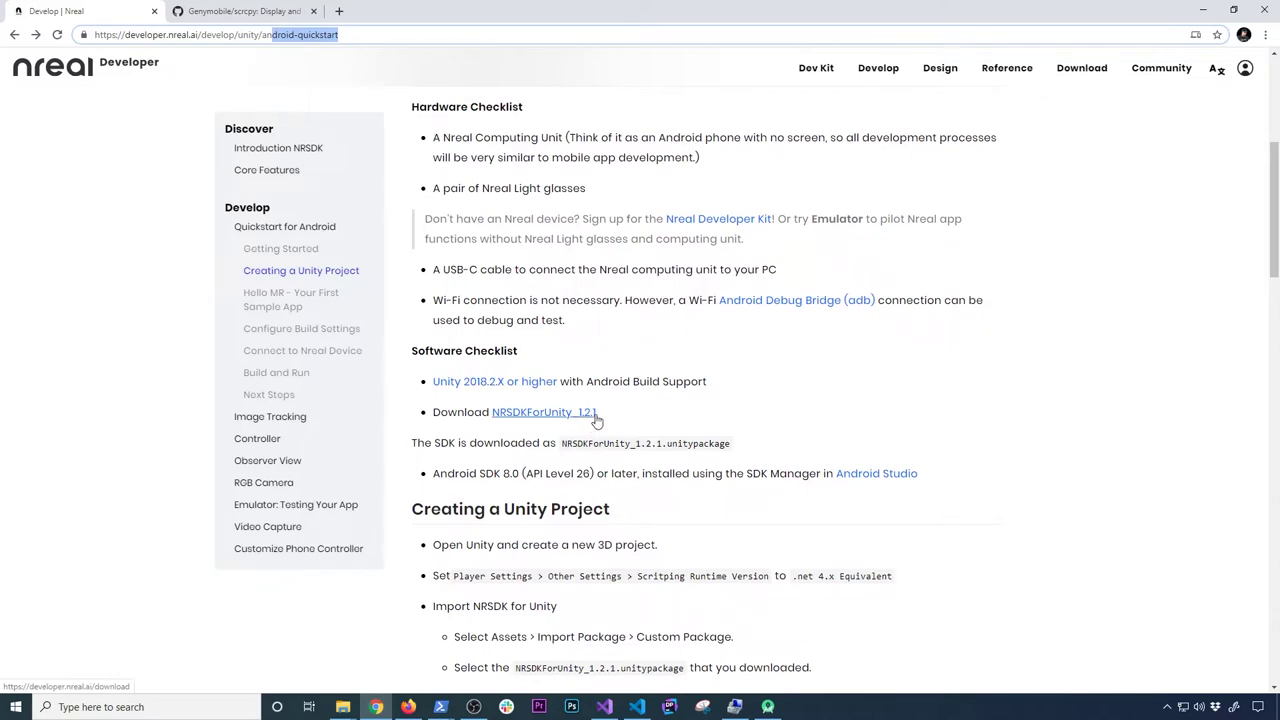
Review the Linux and Windows installation instructions in the scrcpy README on GitHub.
click(276, 13)
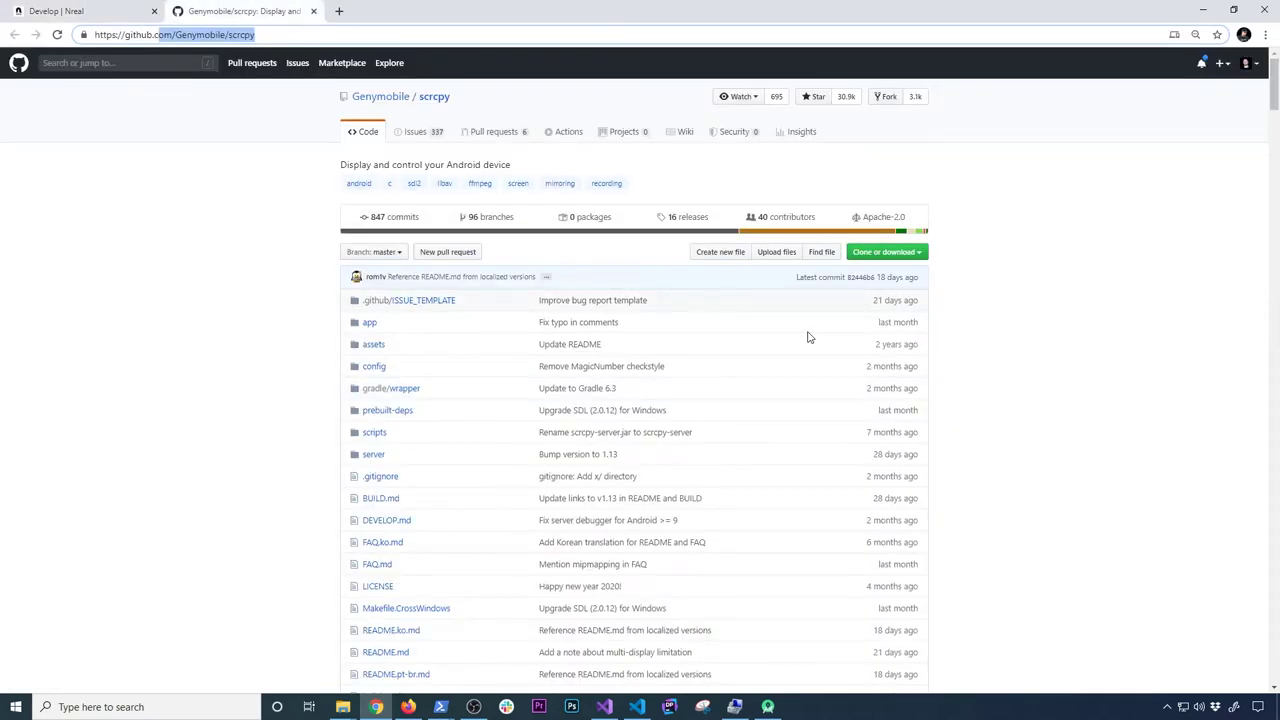
scroll(300, 290, down, 9)
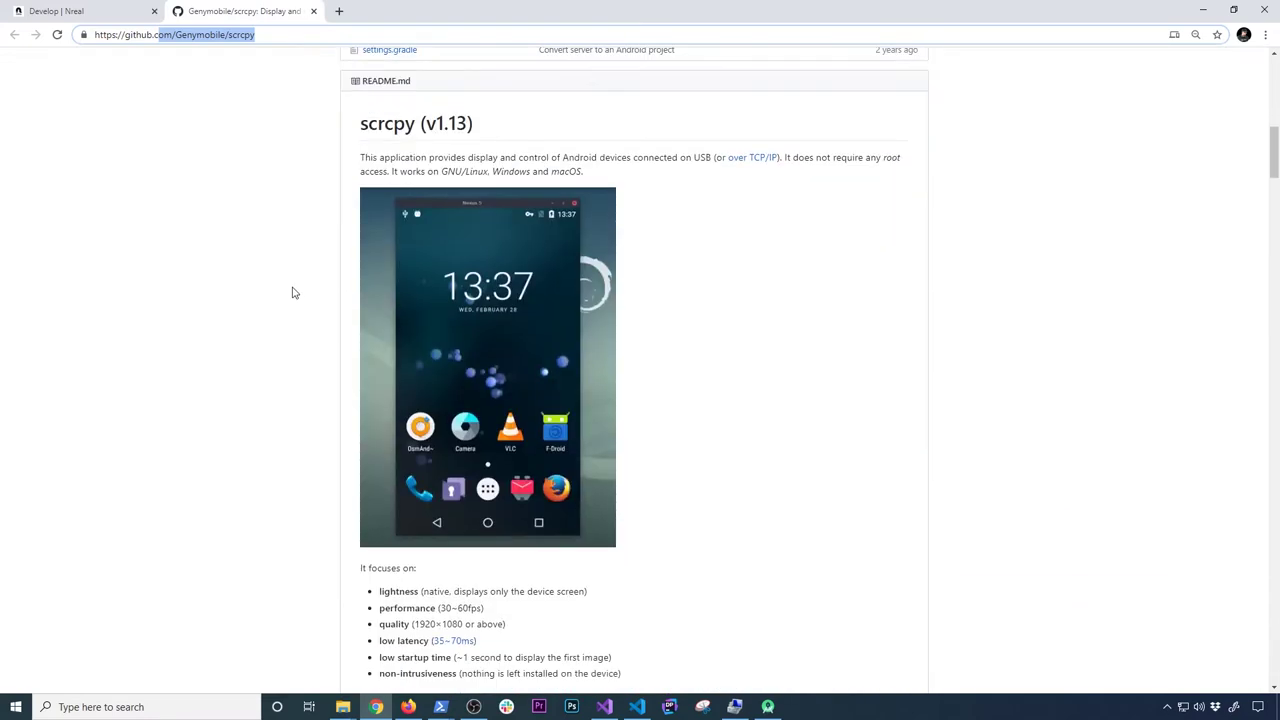
scroll(255, 357, down, 6)
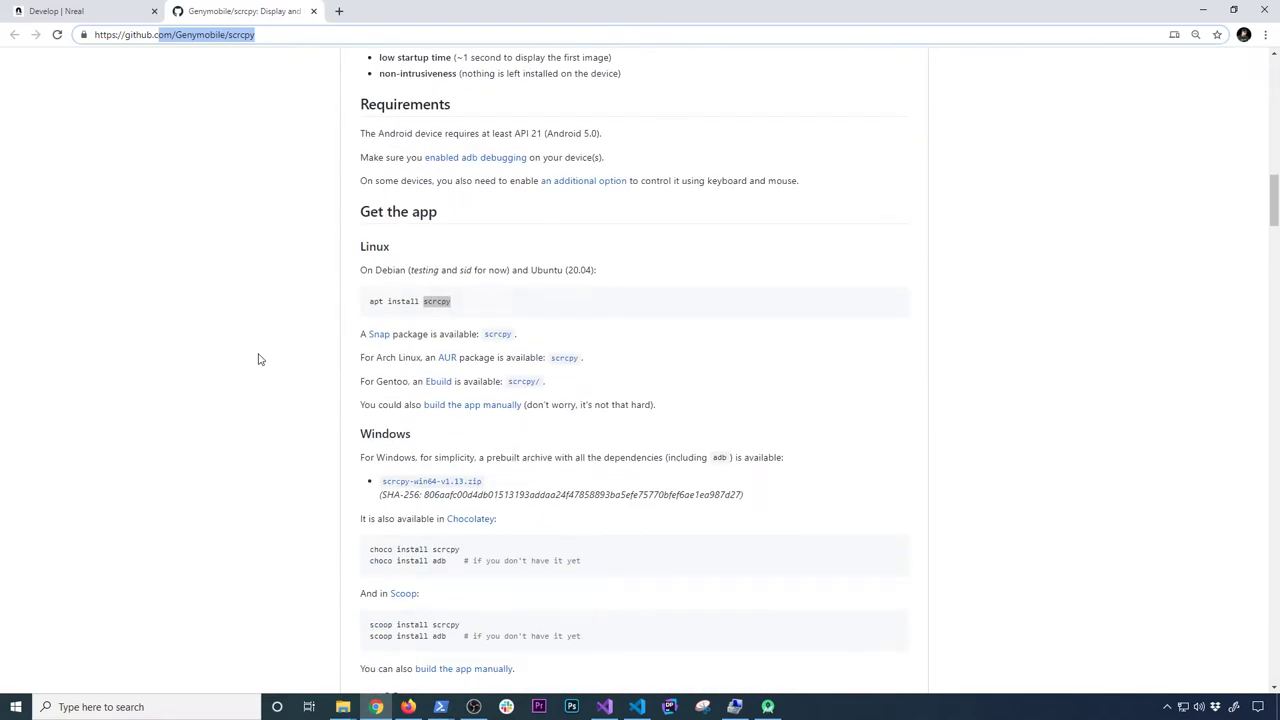
click(353, 262)
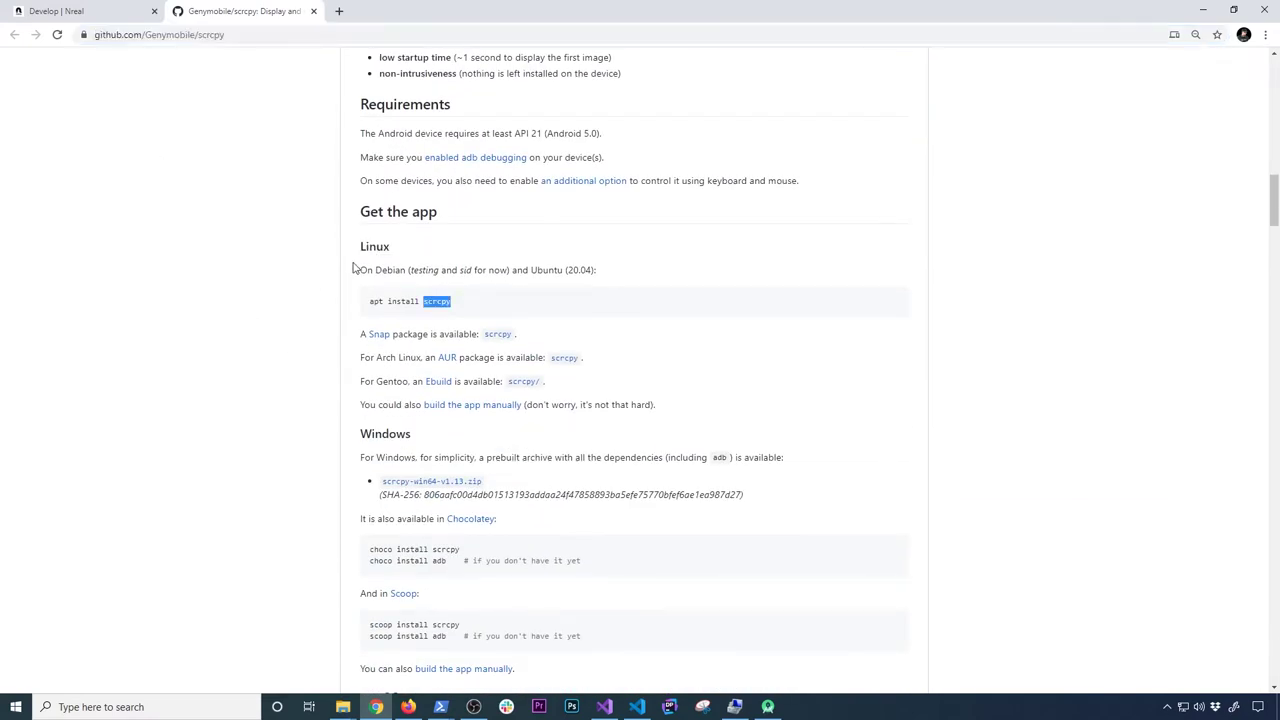
click(376, 302)
double_click(441, 301)
scroll(512, 425, down, 2)
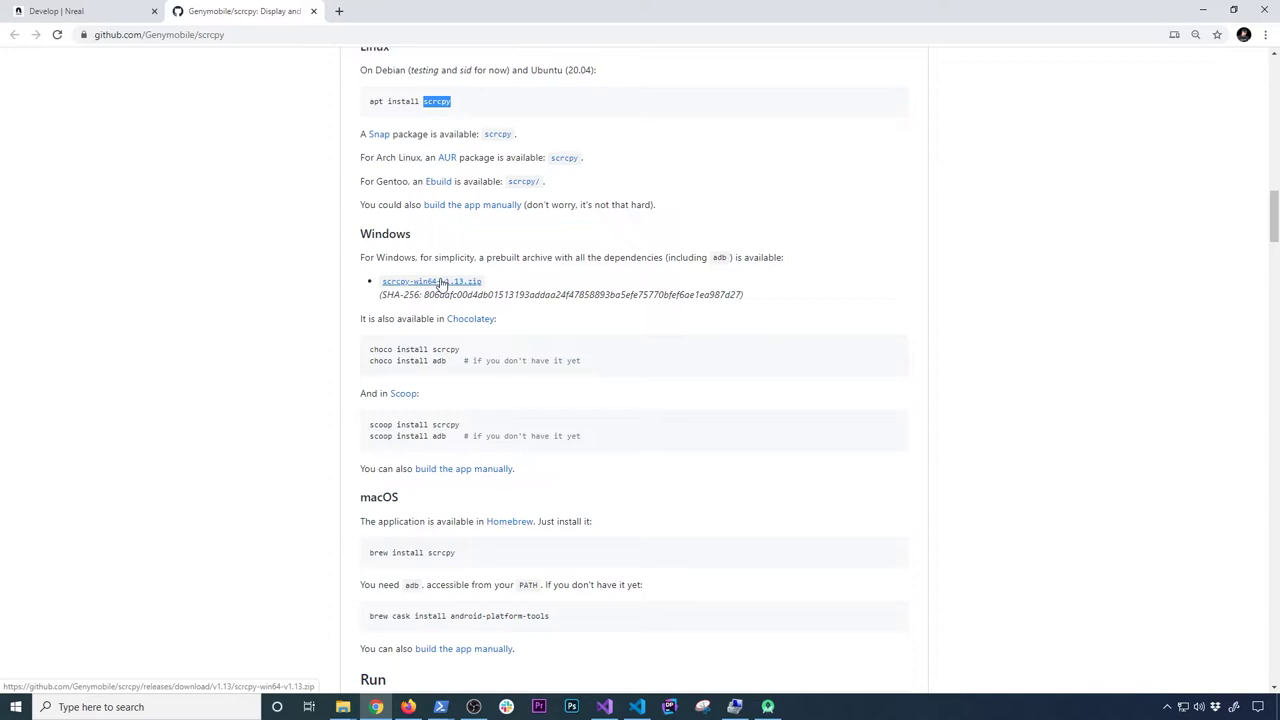
Switch to Windows PowerShell and list the contents of the scrcpy-win64-v1.14 folder with ls.
click(440, 706)
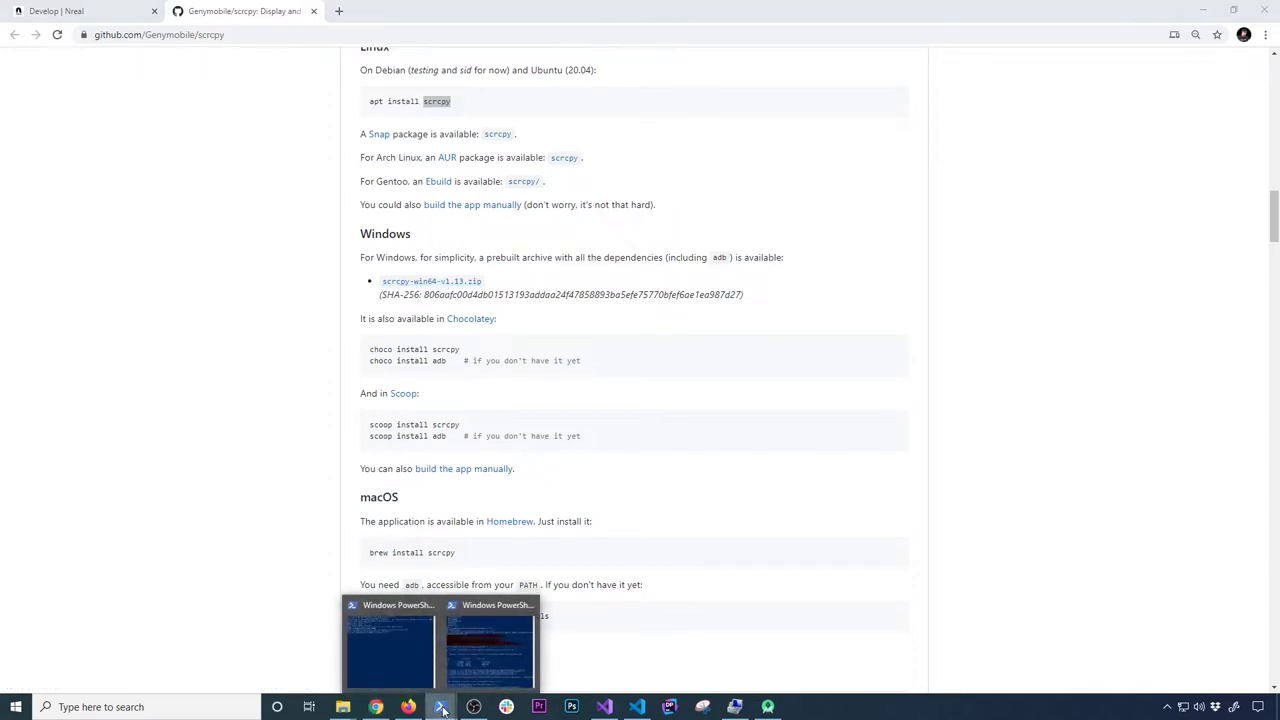
click(418, 679)
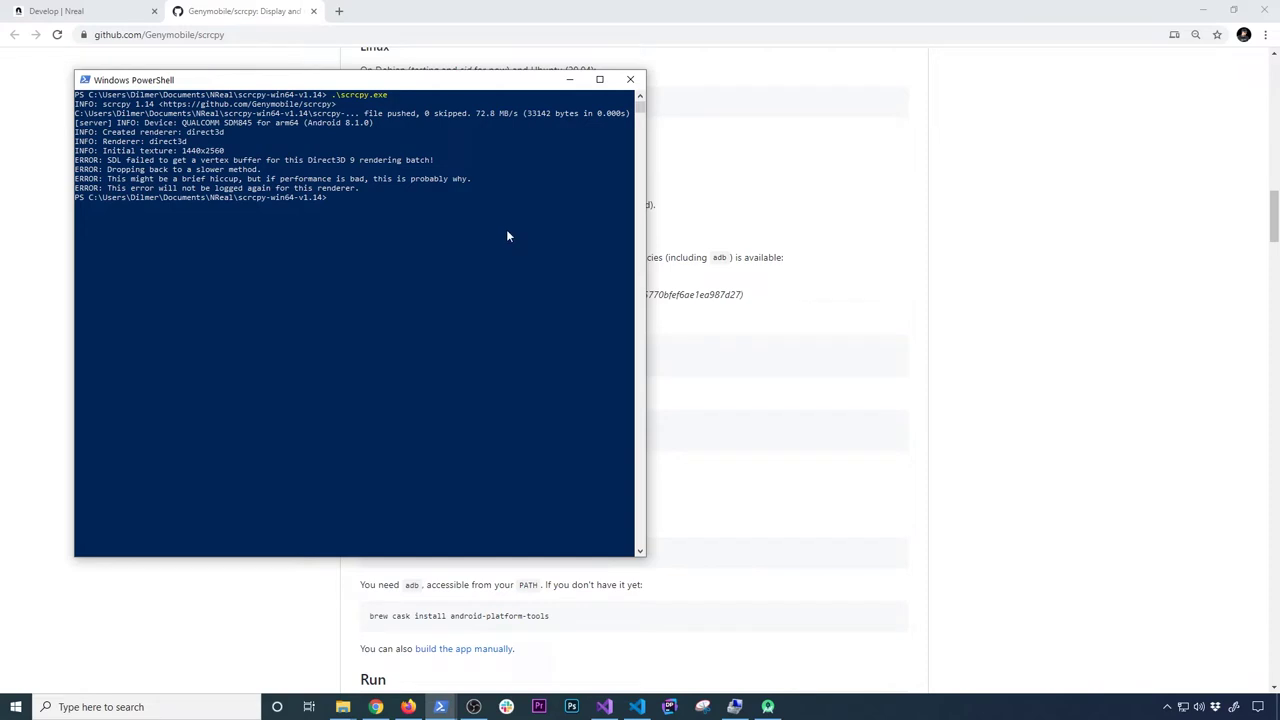
text(s)
key(Return)
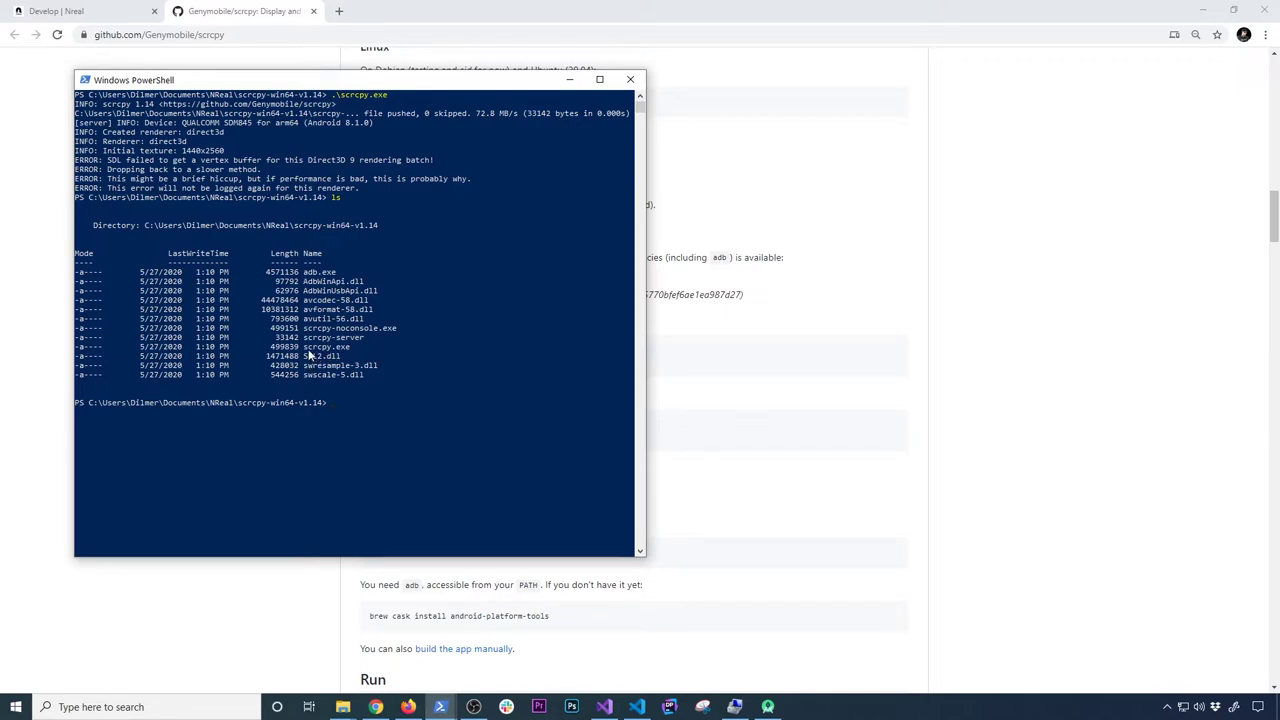
Return to the scrcpy README in the browser and review the macOS Homebrew installation and the Run command.
click(783, 426)
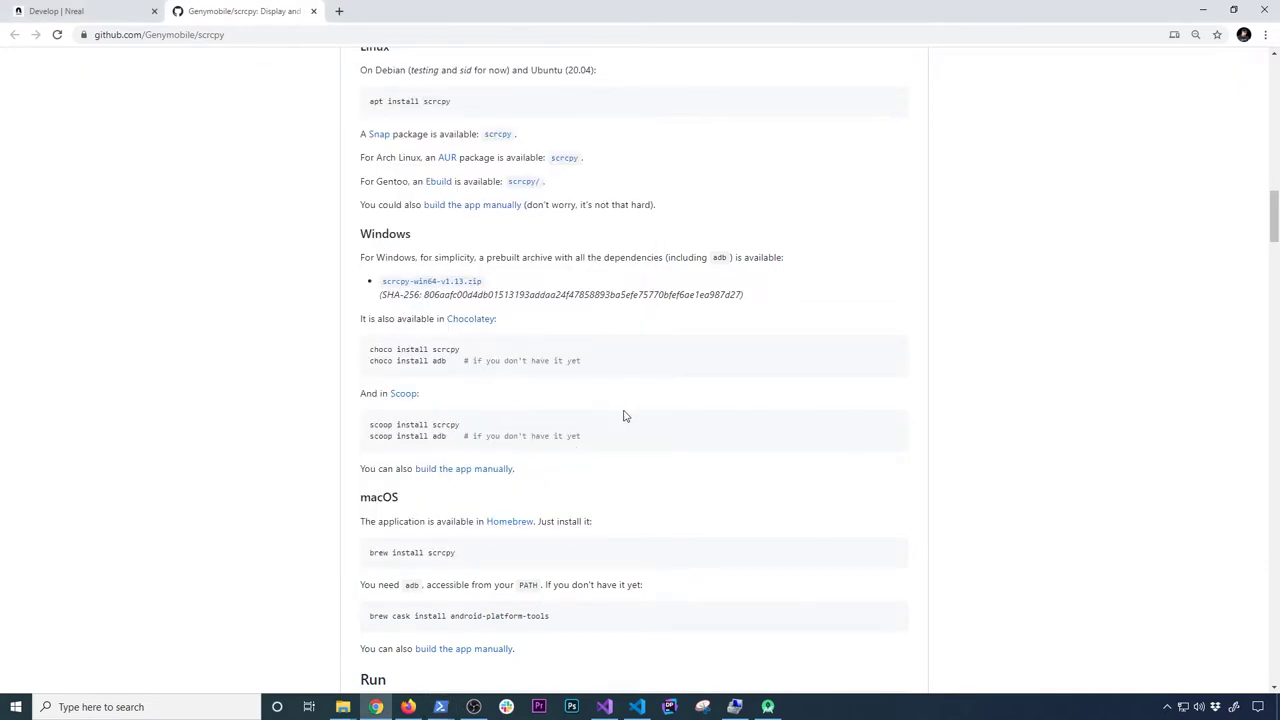
scroll(624, 415, down, 2)
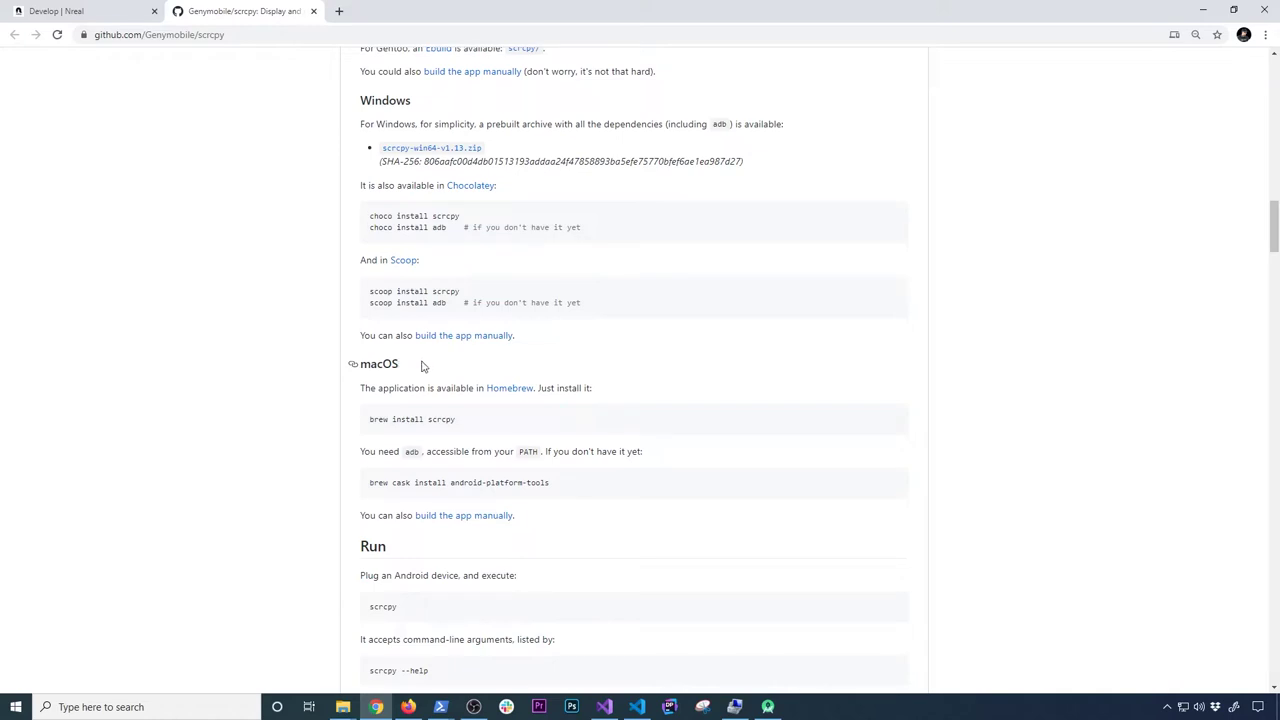
drag(406, 368, 386, 368)
drag(370, 420, 389, 421)
scroll(597, 449, down, 2)
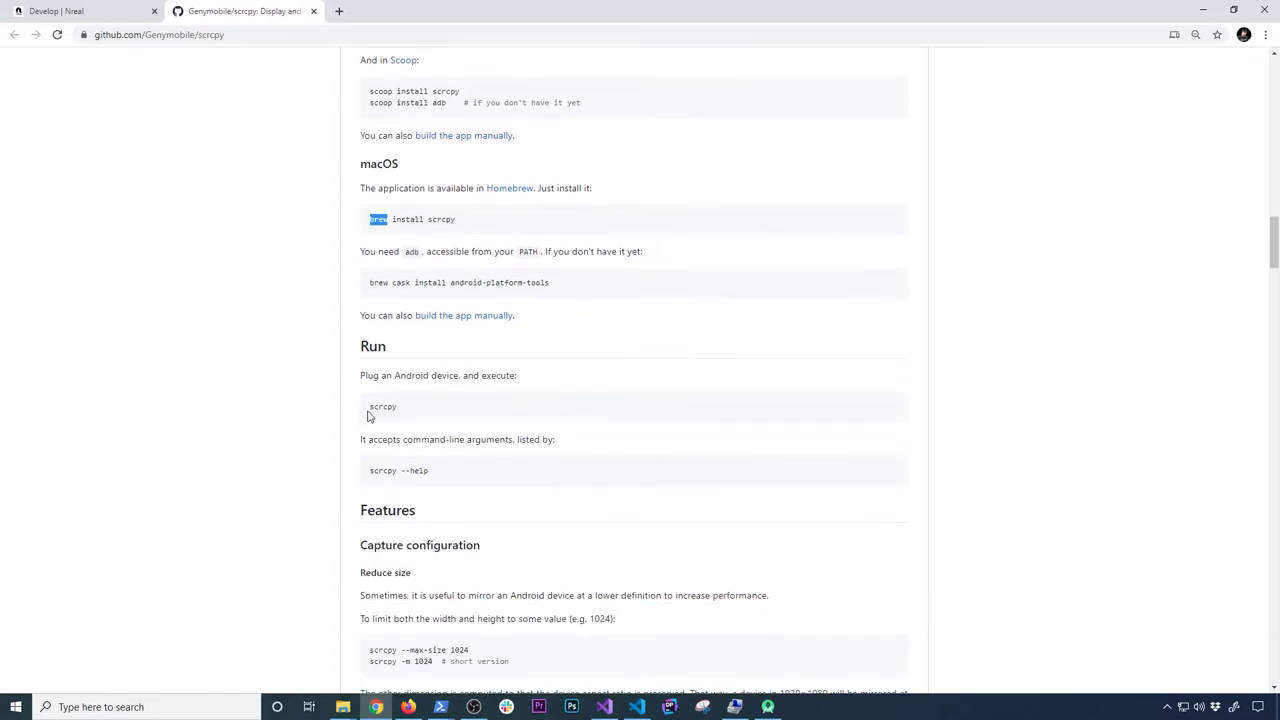
drag(371, 407, 423, 414)
Switch back to PowerShell and run .\scrcpy.exe to mirror the connected Nreal computing unit.
key(alt+Tab)
text(ls)
key(Up)
key(Up)
key(Return)
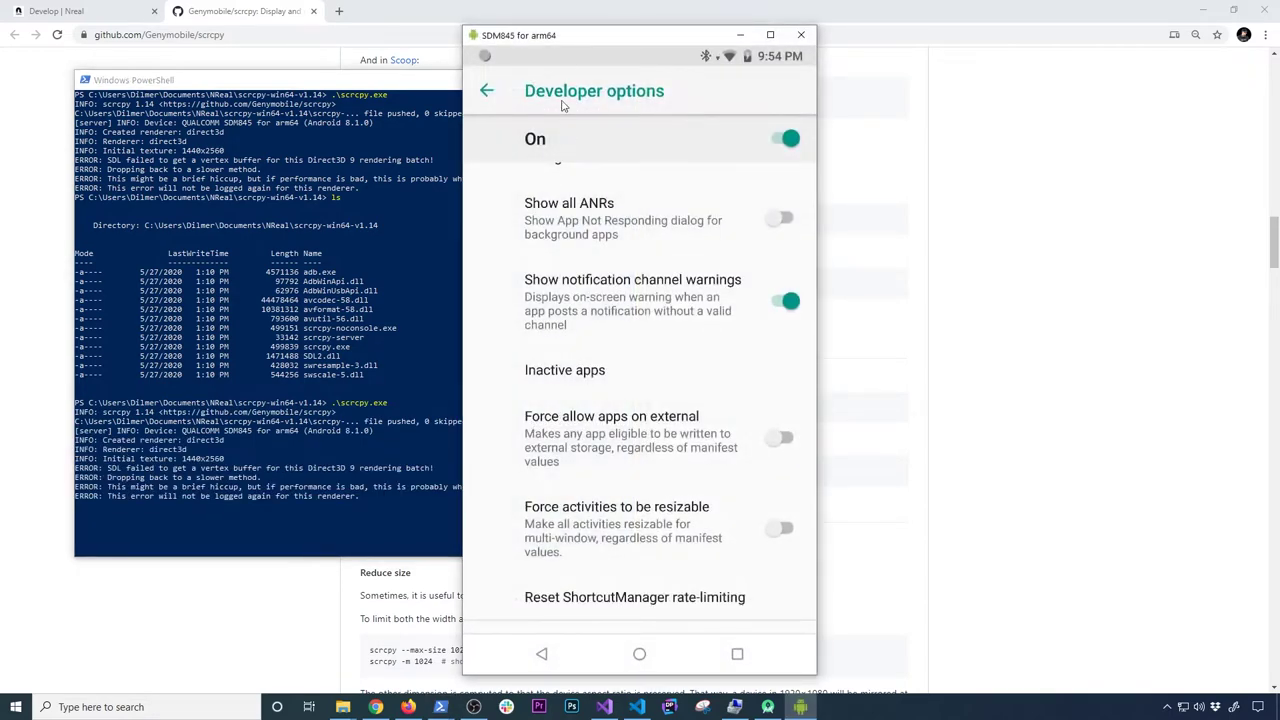
Back out of the settings to the app list on the mirrored device and place its window beside PowerShell.
drag(564, 44, 602, 36)
click(524, 82)
click(579, 646)
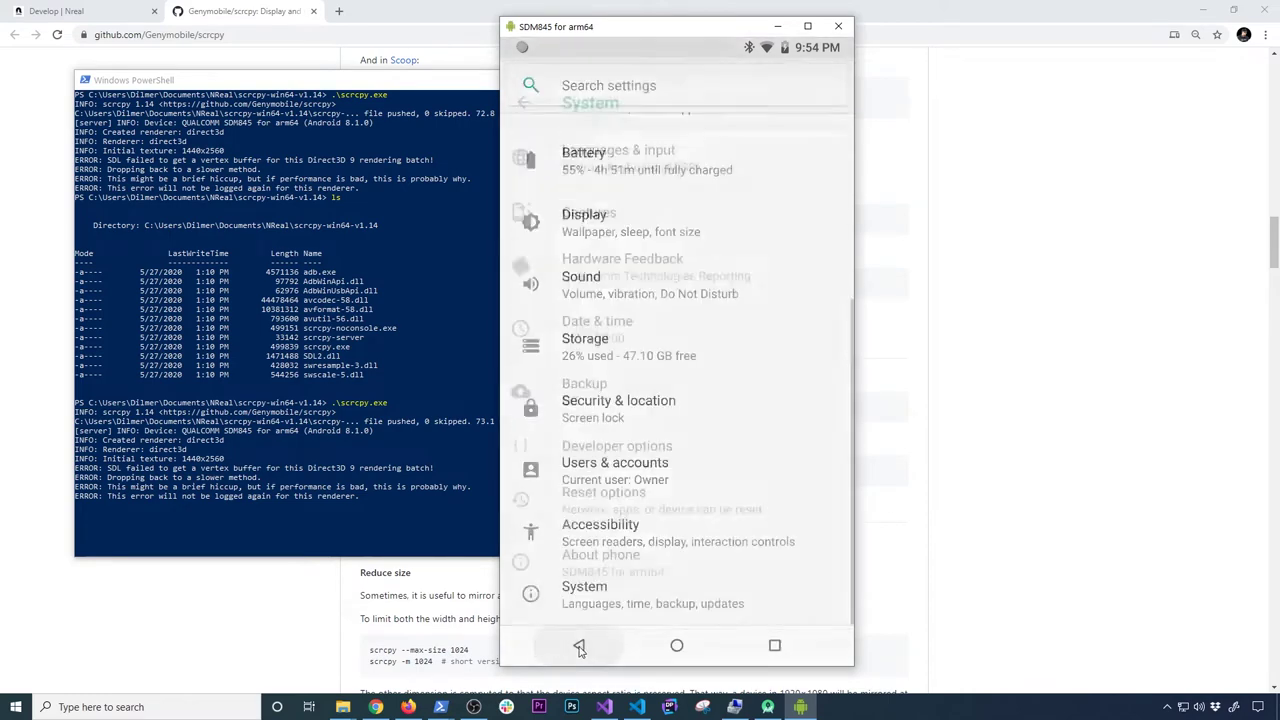
click(579, 646)
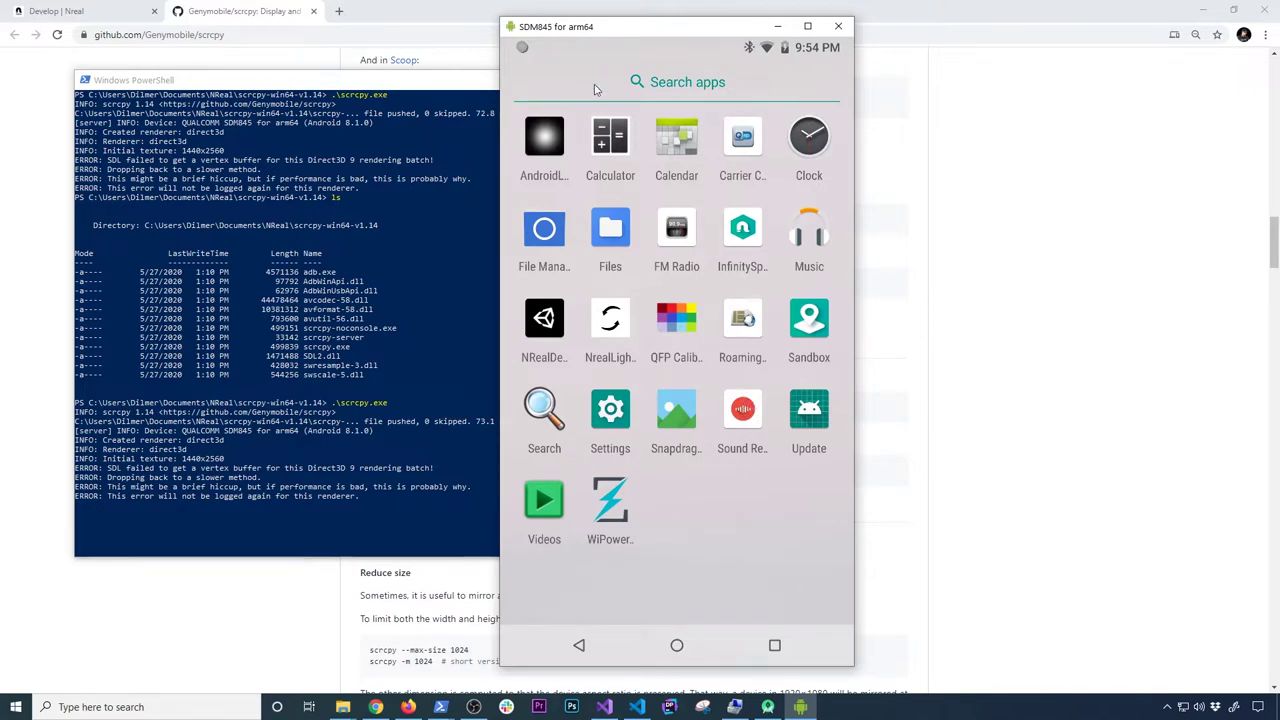
drag(612, 29, 747, 28)
drag(506, 83, 463, 84)
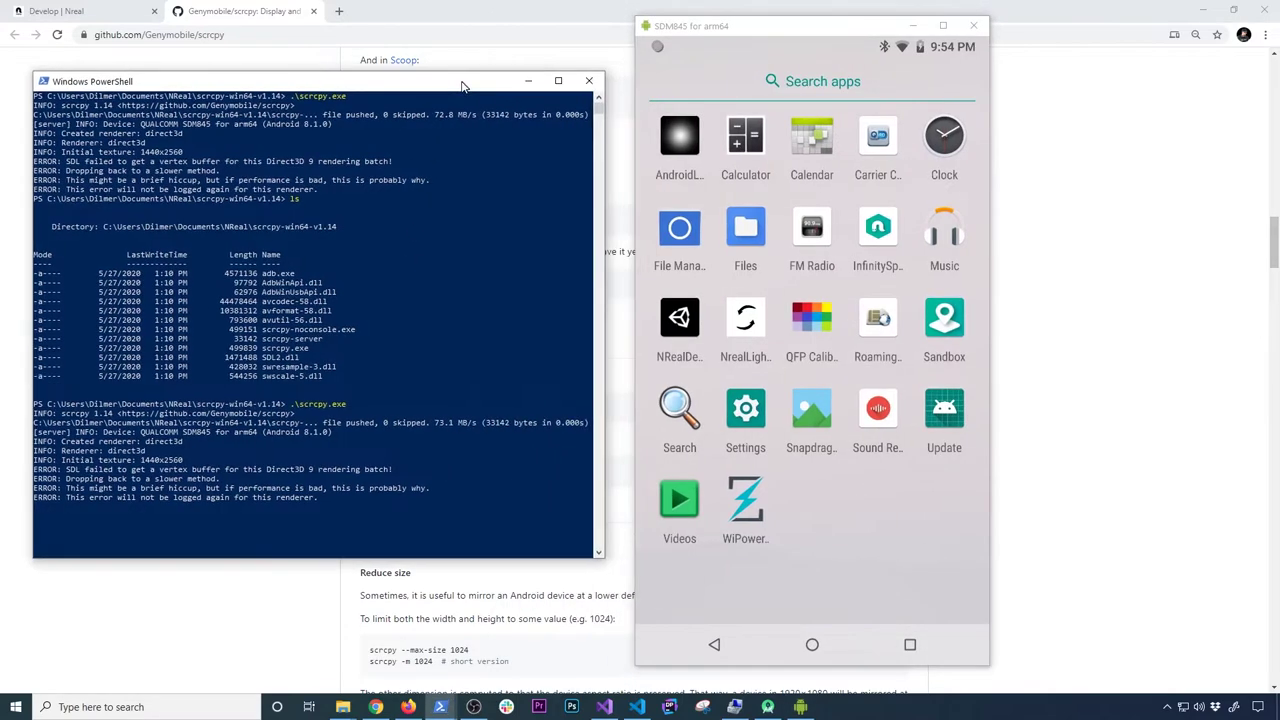
View the mirrored device's Network & Internet settings, including Wi-Fi, and browse the rest of the main Settings list.
click(757, 411)
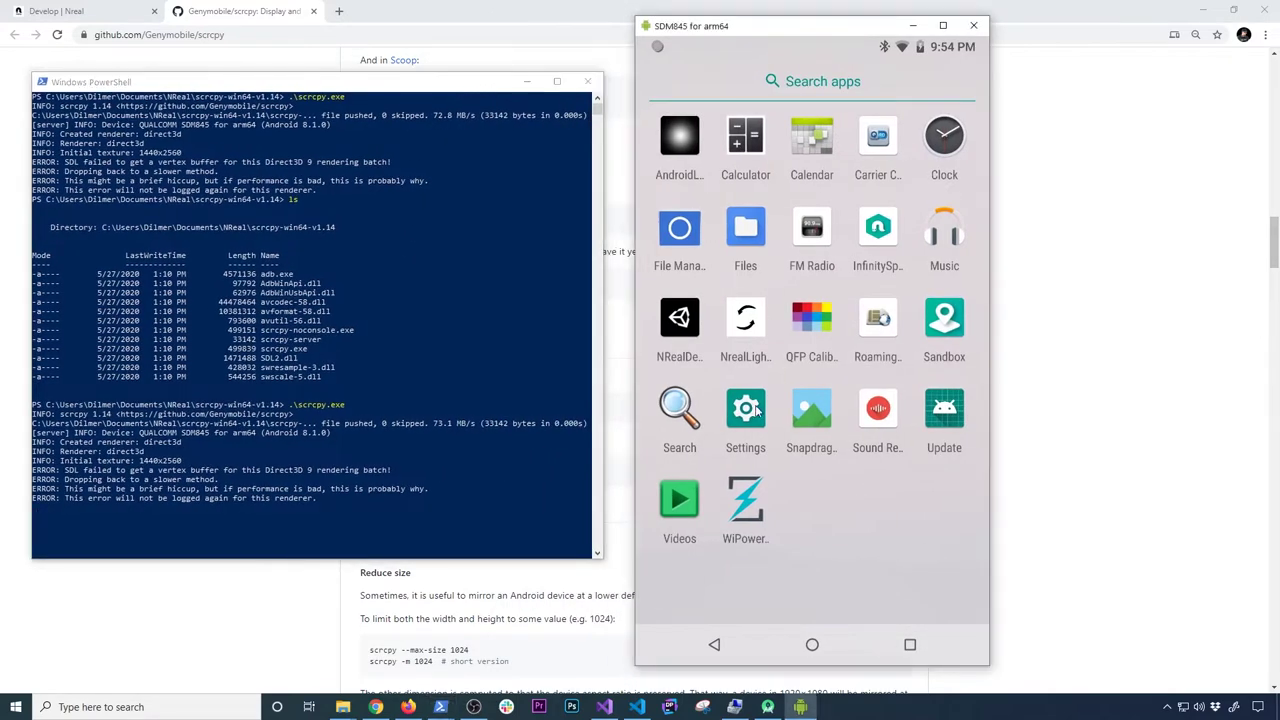
click(764, 334)
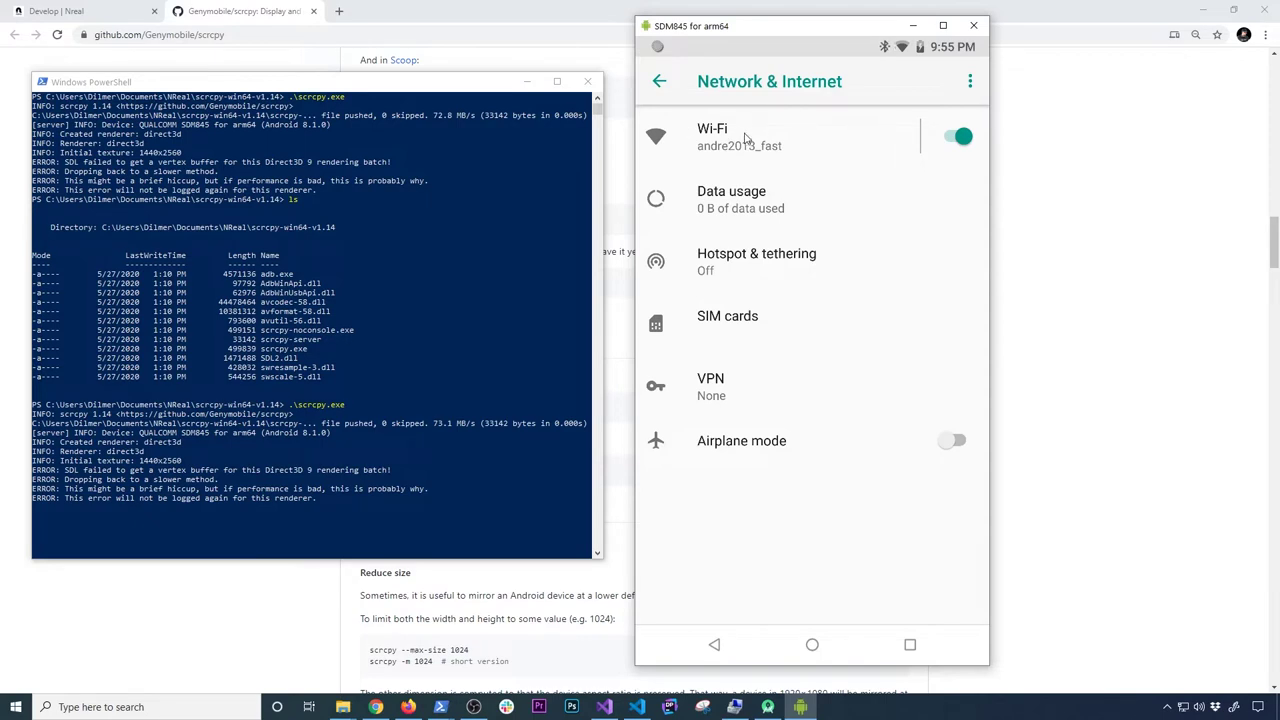
click(661, 85)
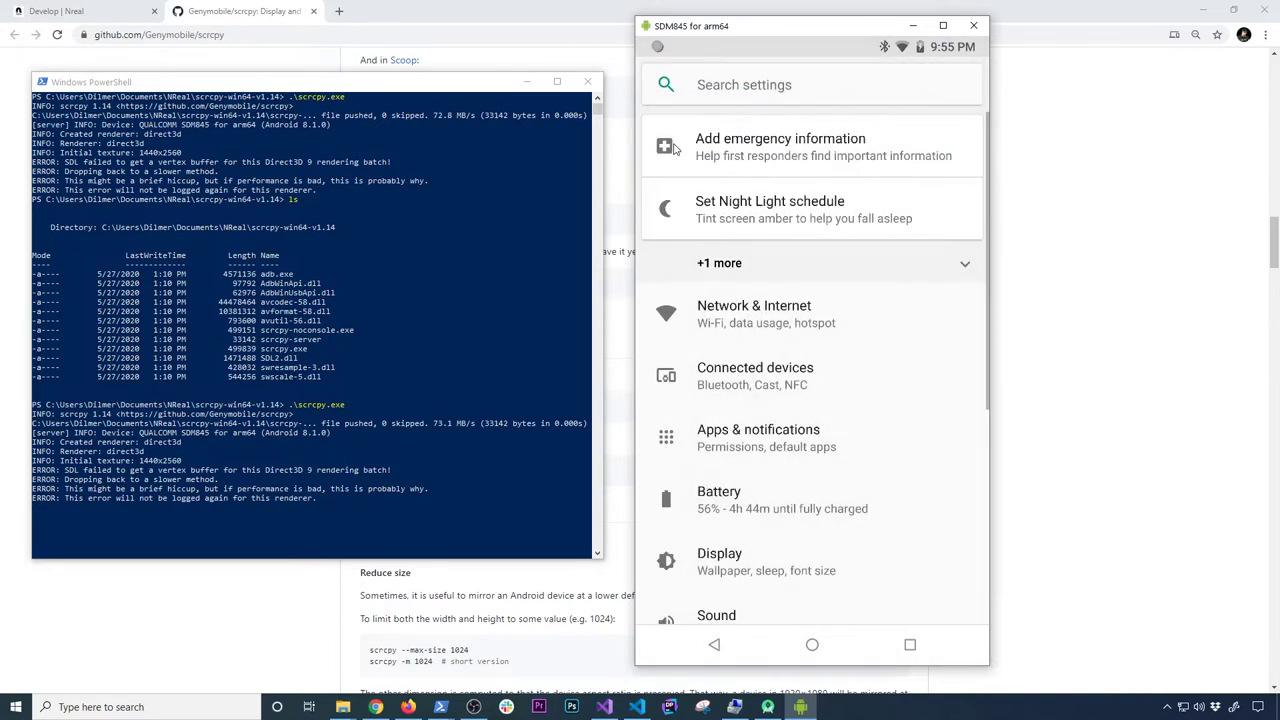
scroll(803, 409, down, 5)
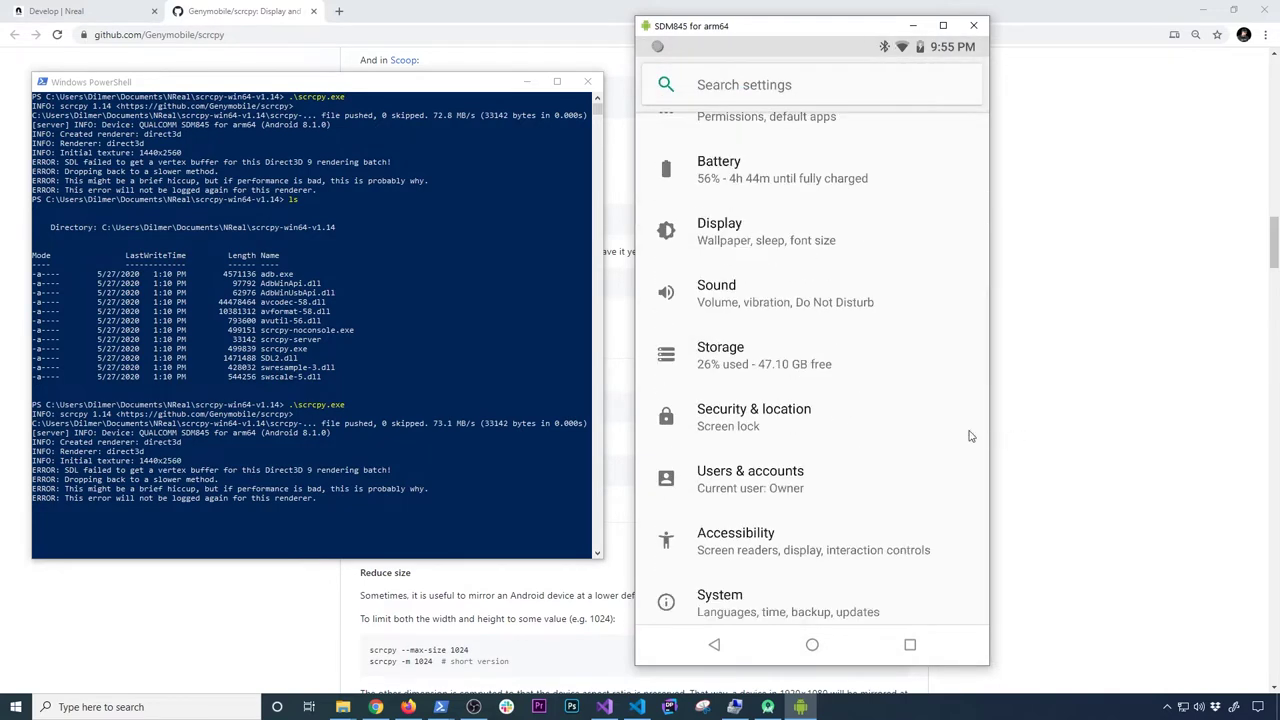
Return to the Nreal quickstart in the browser and read the Creating a Unity Project section.
click(1171, 491)
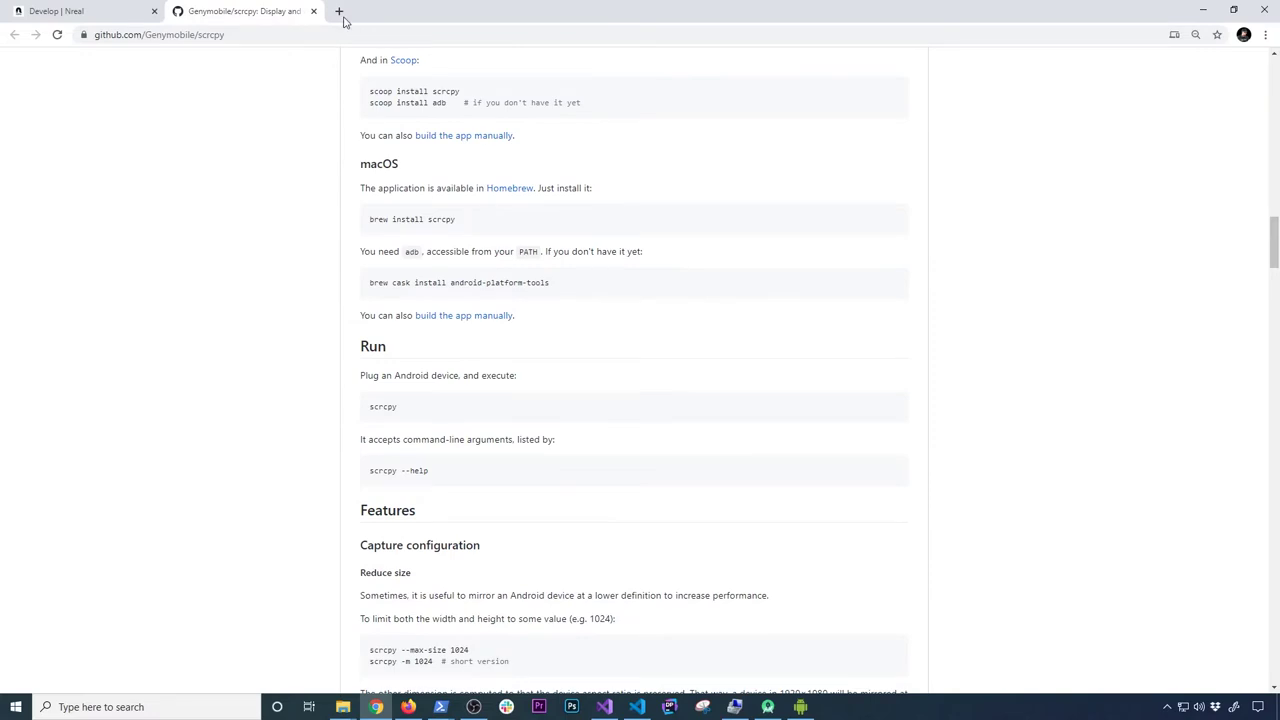
click(131, 11)
scroll(646, 333, down, 2)
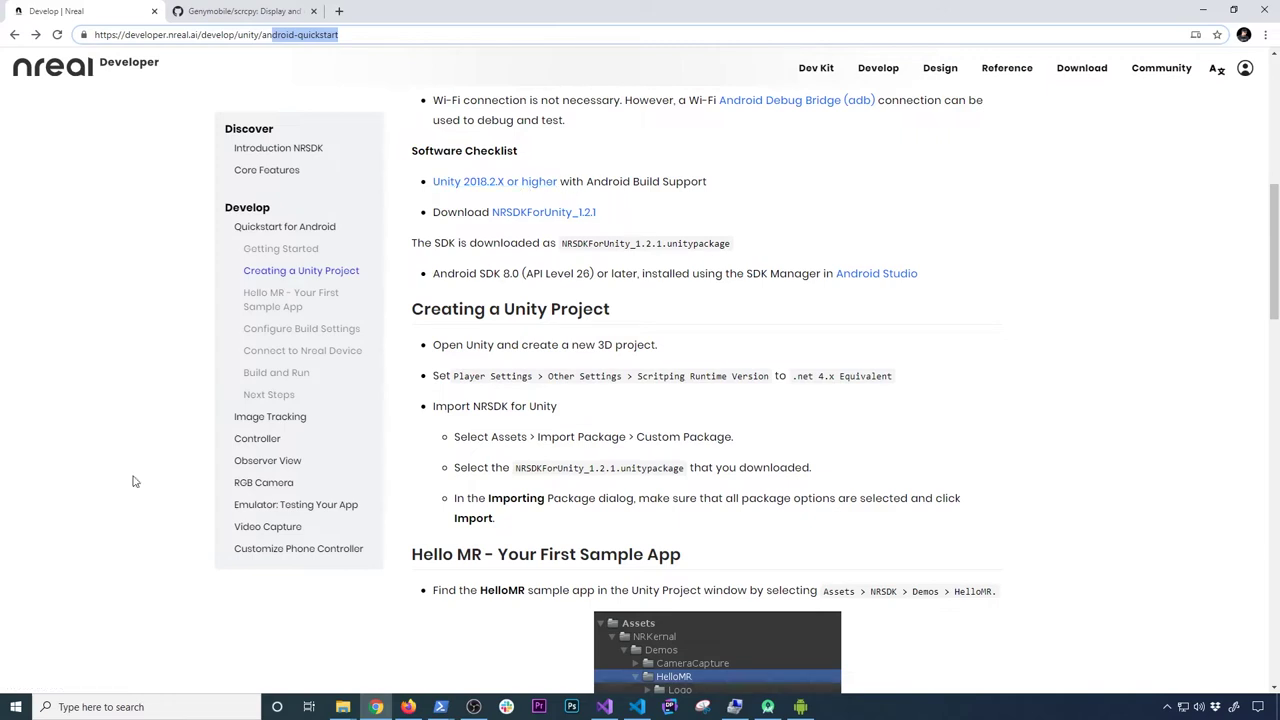
Launch Unity Hub to check the Unity version of the NRealDemo project, and return to the quickstart page.
click(100, 706)
text(unity)
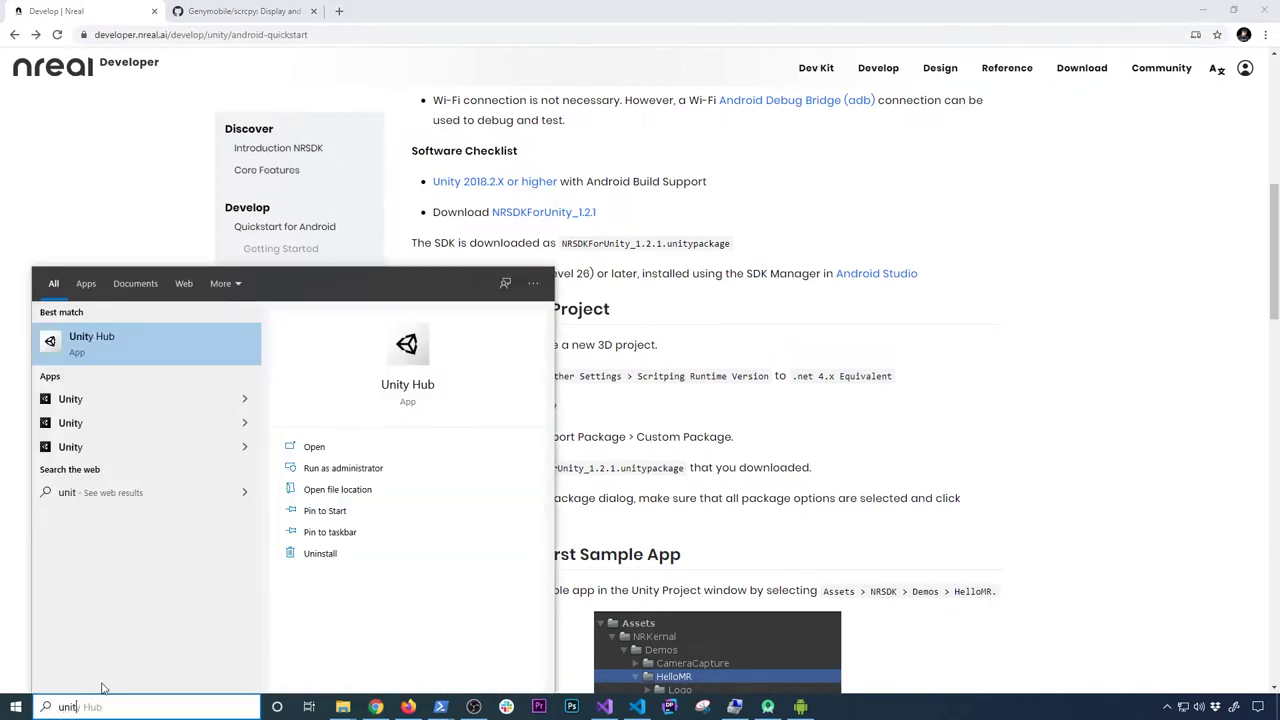
key(Return)
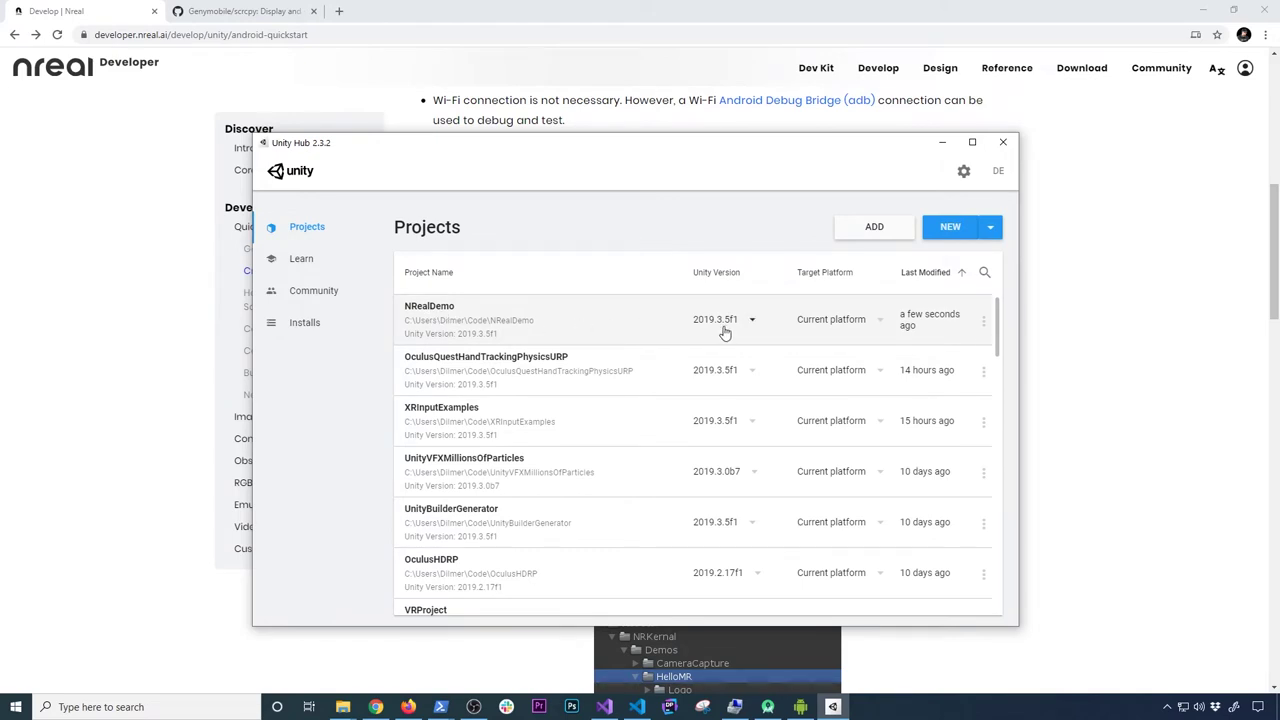
click(1100, 323)
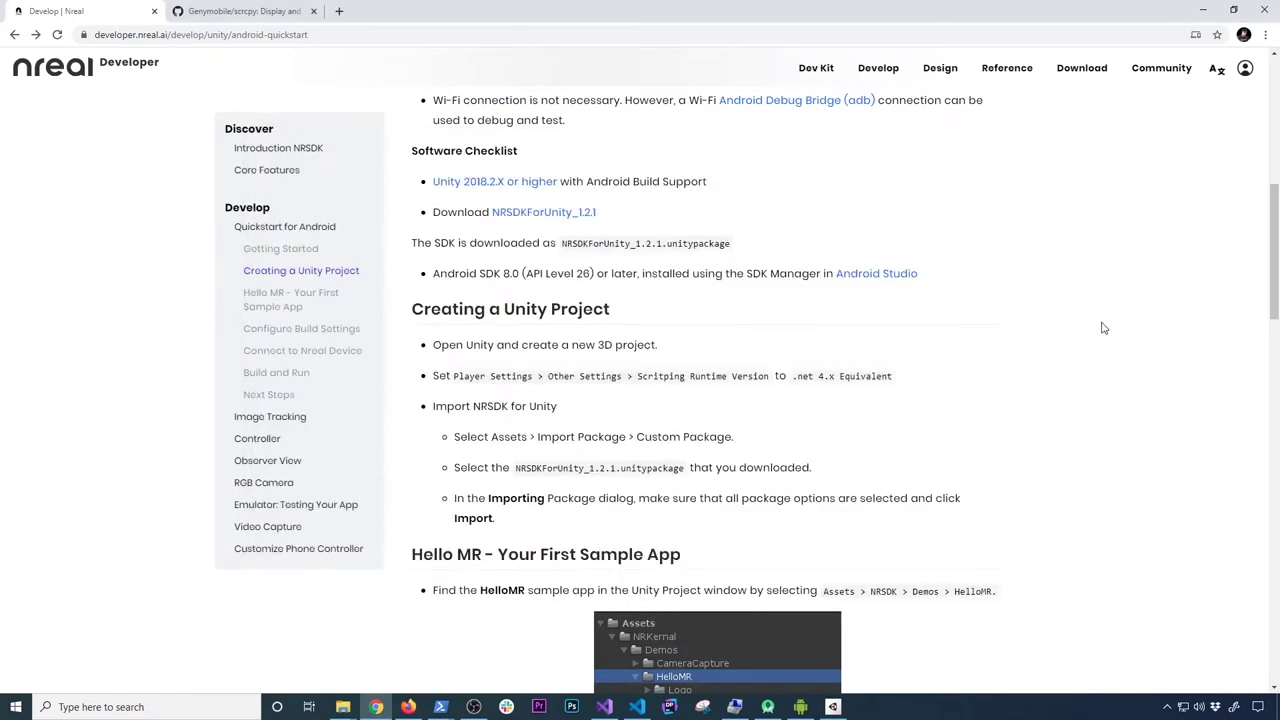
Open the NRSDK download page from the quickstart's SDK link and examine the Unity SDK 1.3.0 release notes.
click(521, 213)
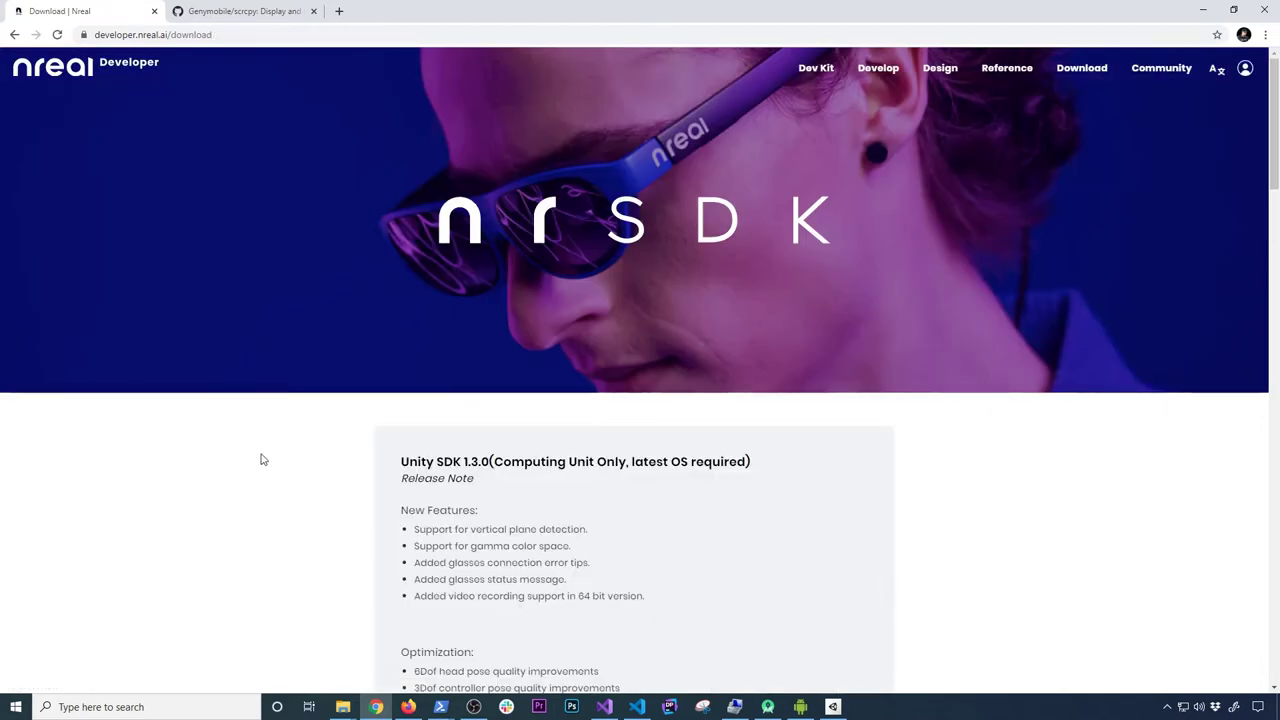
scroll(432, 459, down, 15)
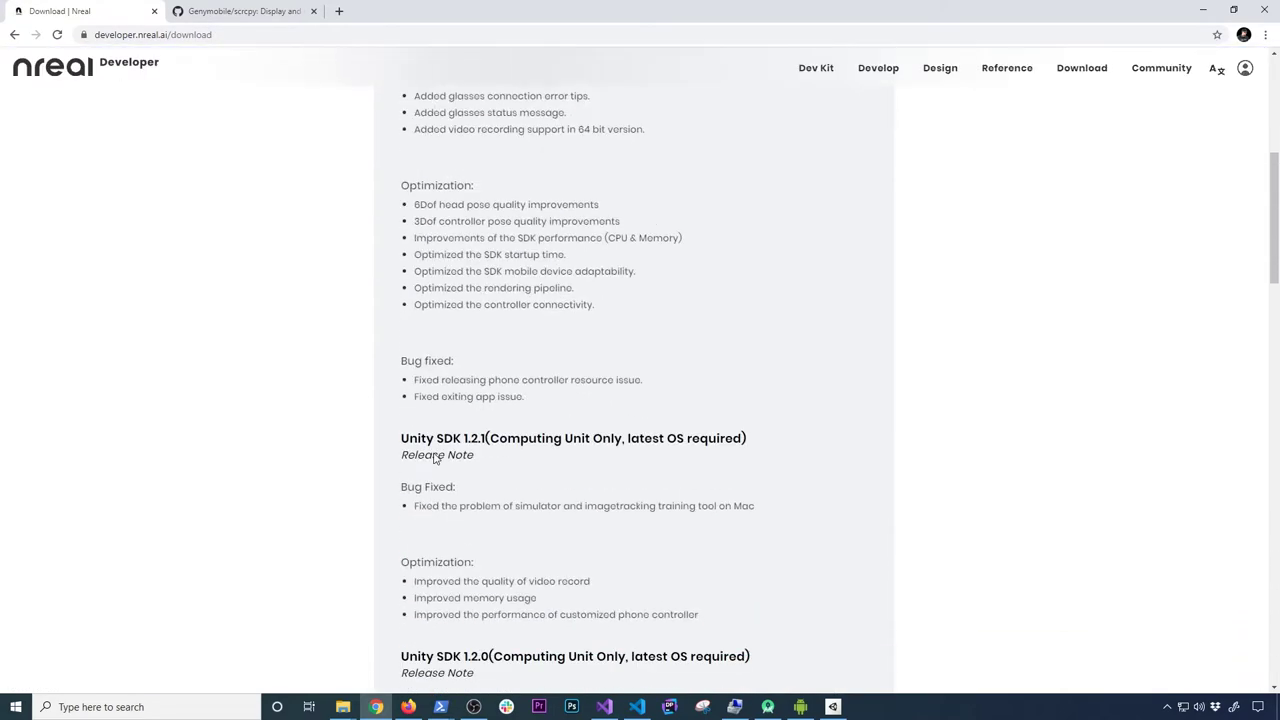
scroll(432, 459, down, 4)
scroll(434, 457, up, 20)
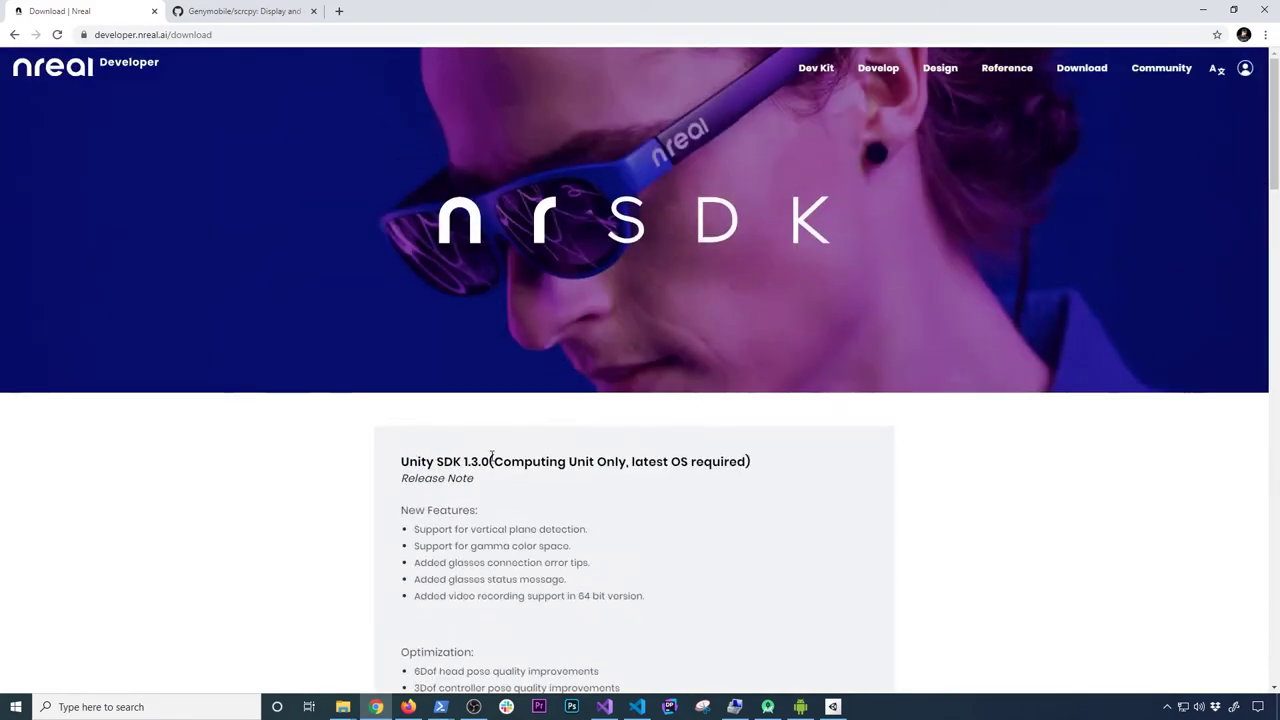
scroll(487, 459, down, 2)
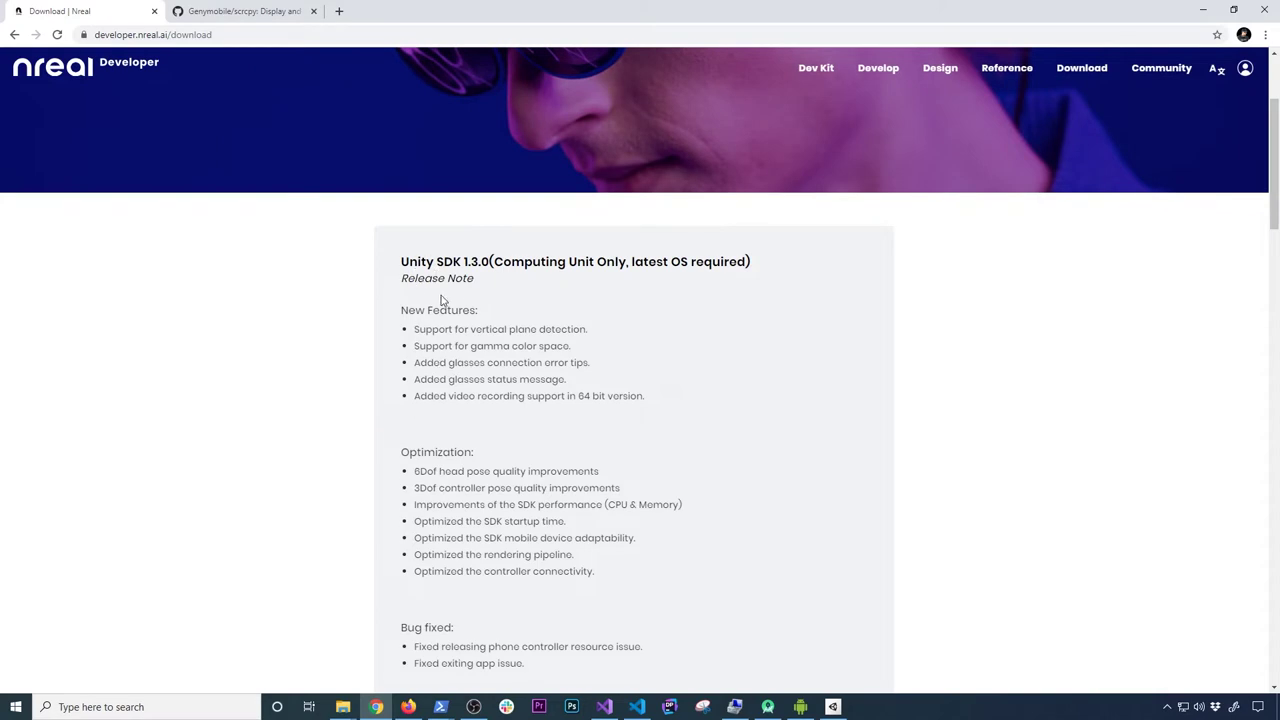
drag(402, 263, 710, 268)
Agree to the terms and conditions for downloading Unity SDK 1.3.0 (Computing Unit Only, latest OS required).
scroll(682, 343, down, 6)
scroll(682, 343, up, 5)
scroll(686, 343, down, 9)
scroll(686, 343, down, 5)
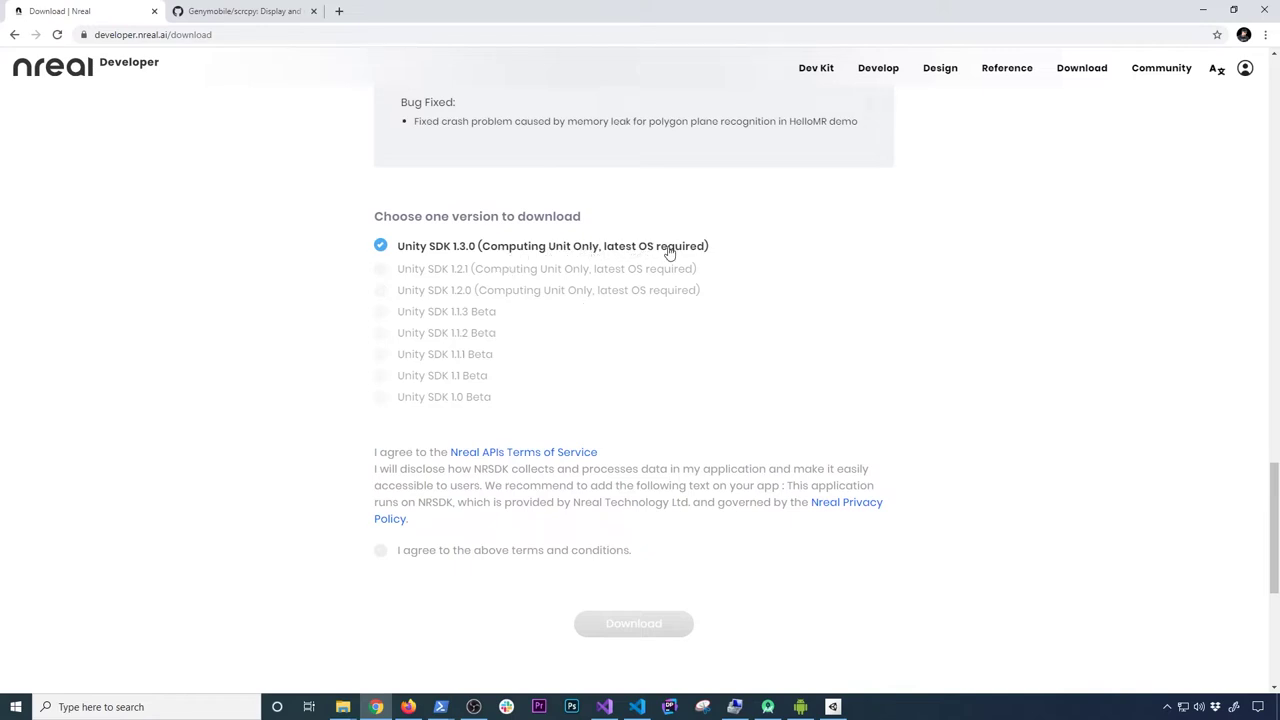
click(404, 557)
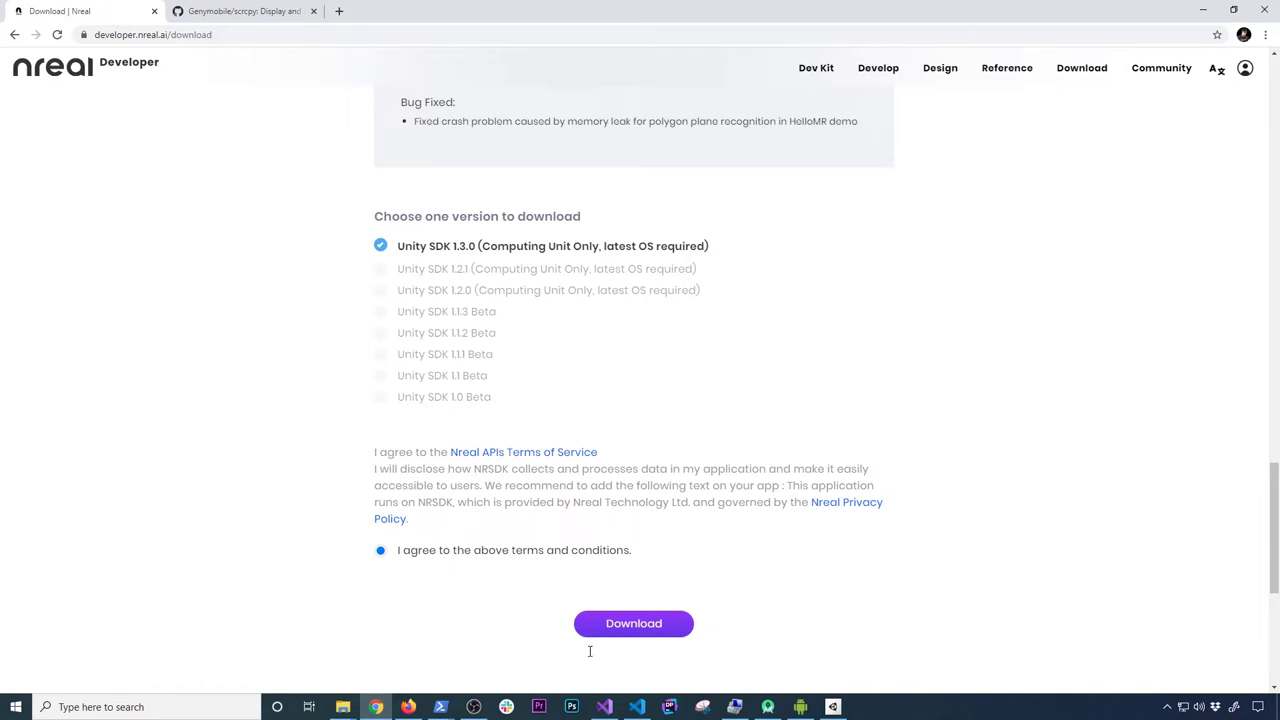
Download the NRSDK 1.3.0 Unity package and return to the Android quickstart page.
scroll(605, 632, down, 2)
click(650, 424)
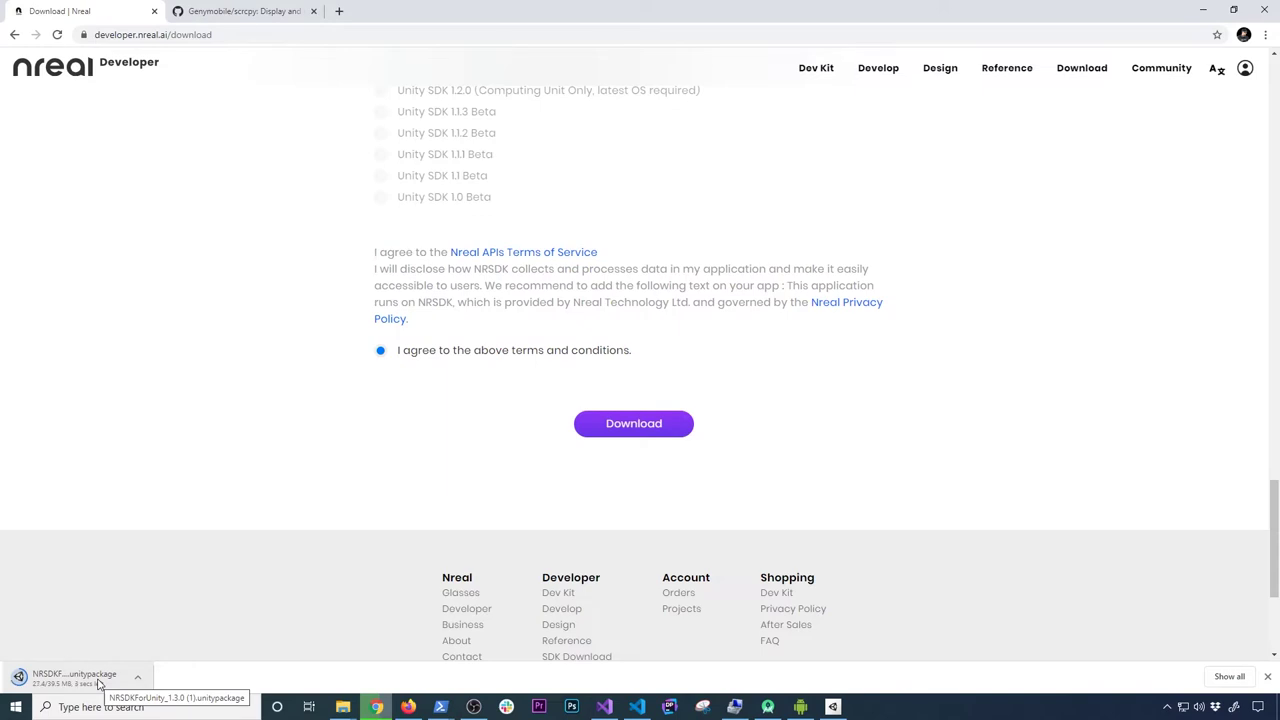
click(14, 34)
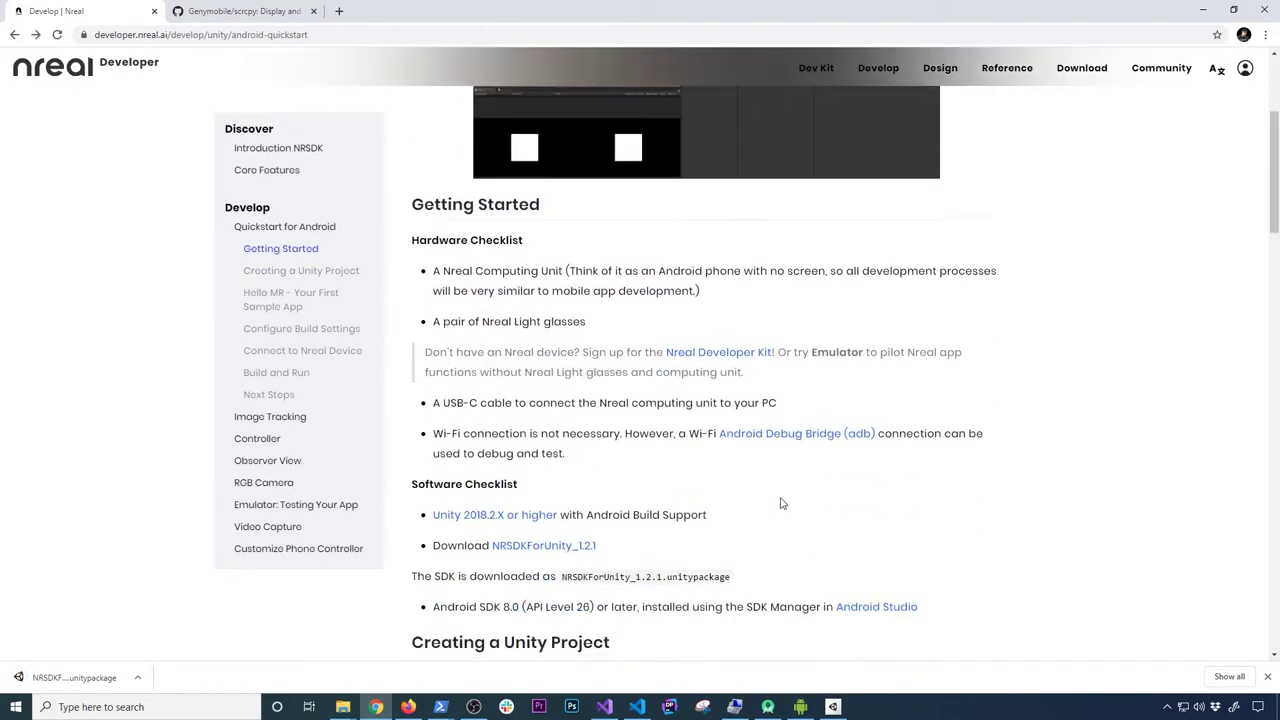
Read the quickstart's Software Checklist, covering the SDK package file name and the Android SDK 8.0 (API Level 26) requirement.
scroll(782, 503, down, 2)
scroll(782, 503, down, 2)
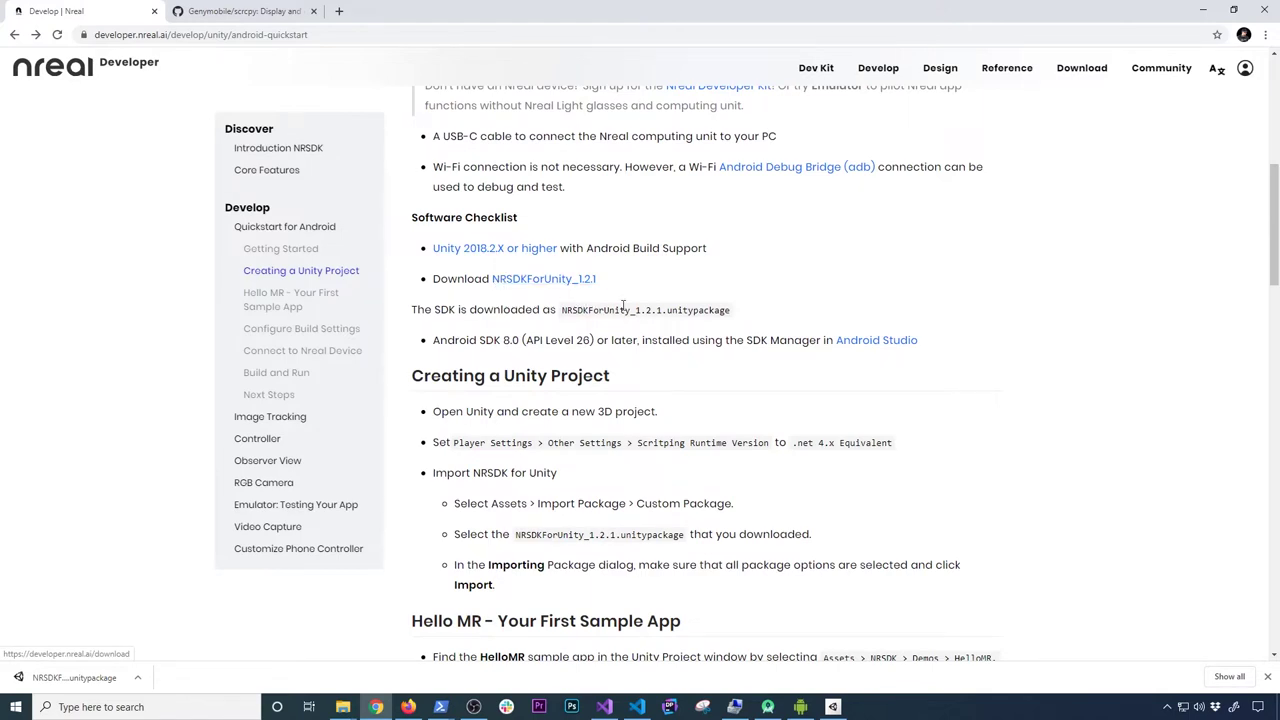
drag(720, 310, 632, 310)
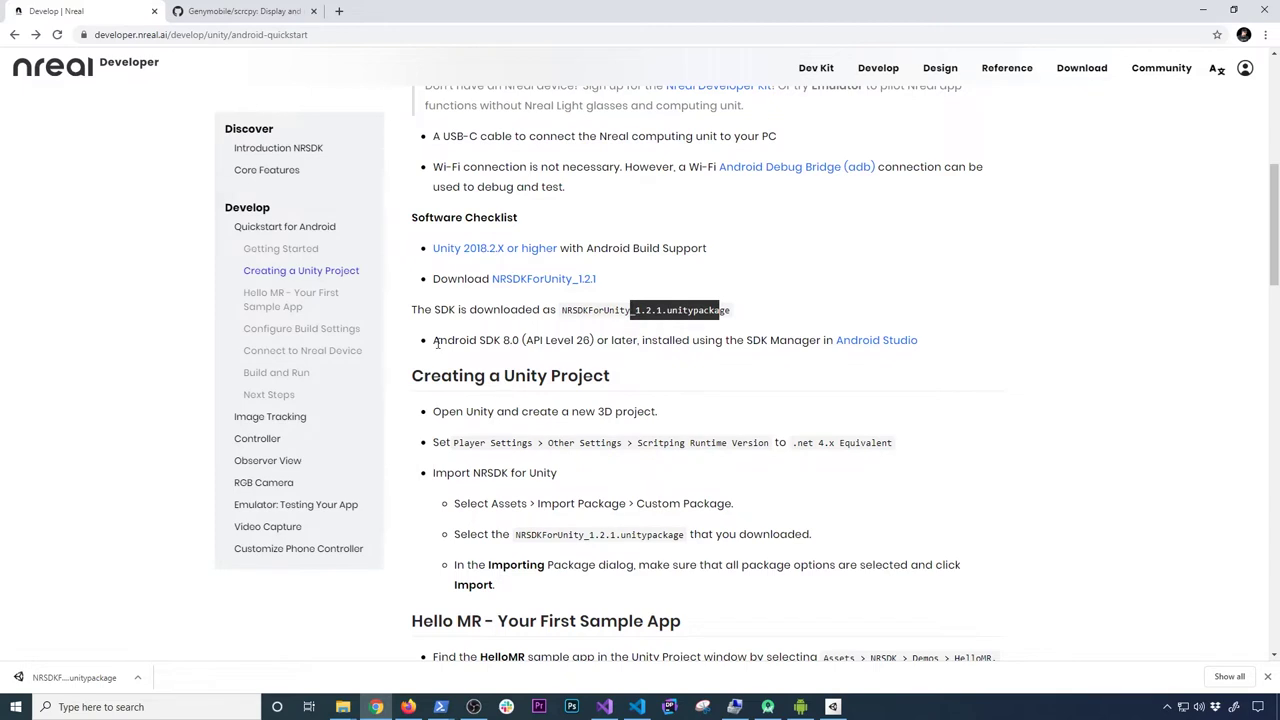
drag(434, 343, 912, 344)
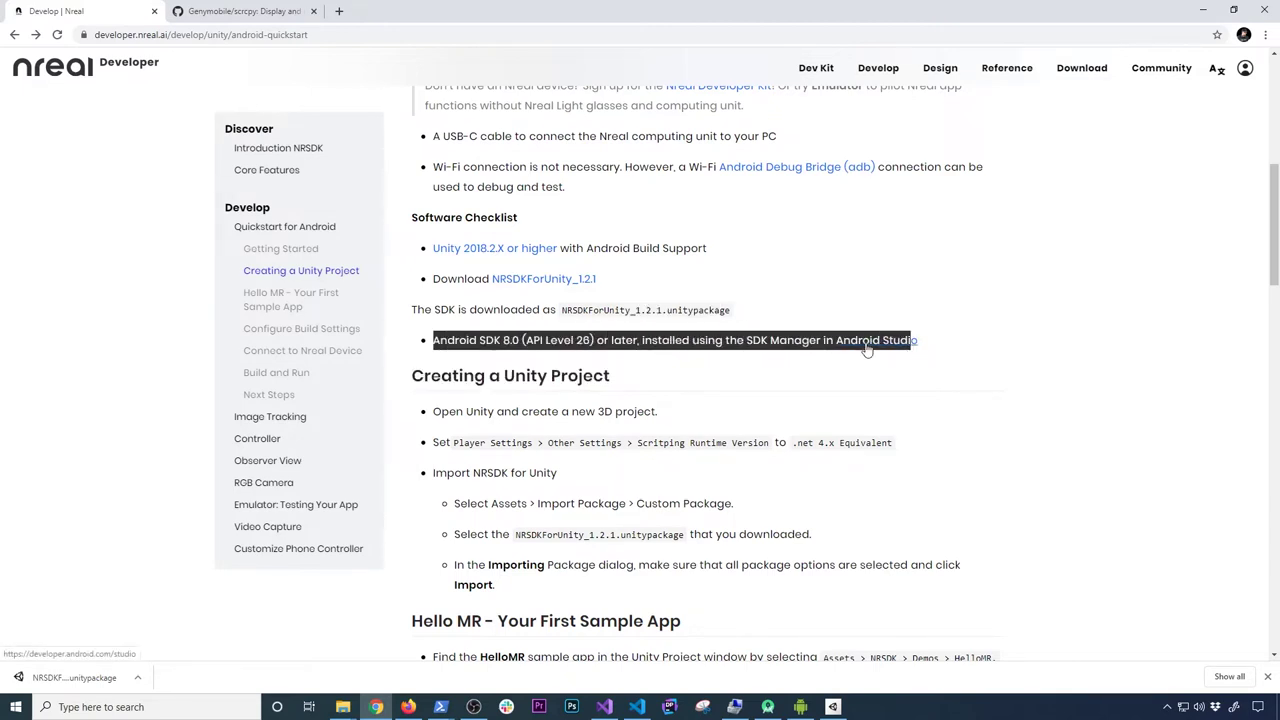
click(763, 347)
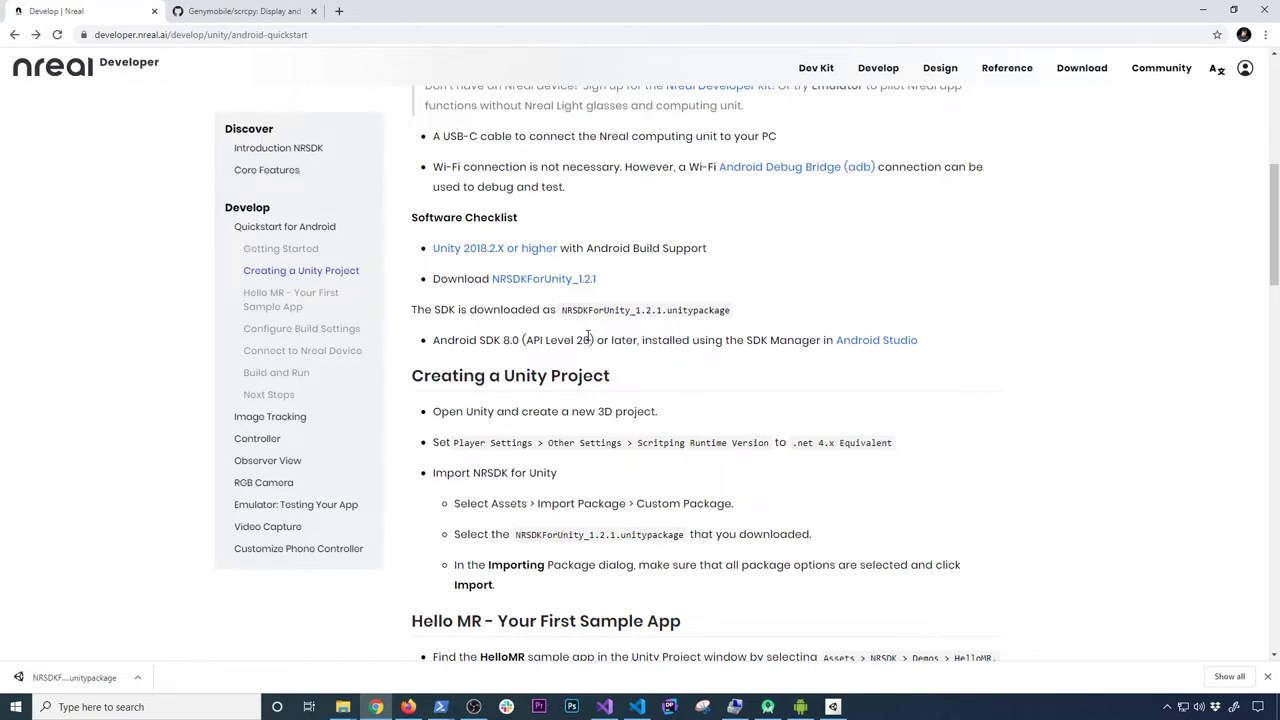
Open the checklist's Android Studio link in a separate tab, examine the download page, and return to the quickstart's Creating a Unity Project section.
middle_click(866, 345)
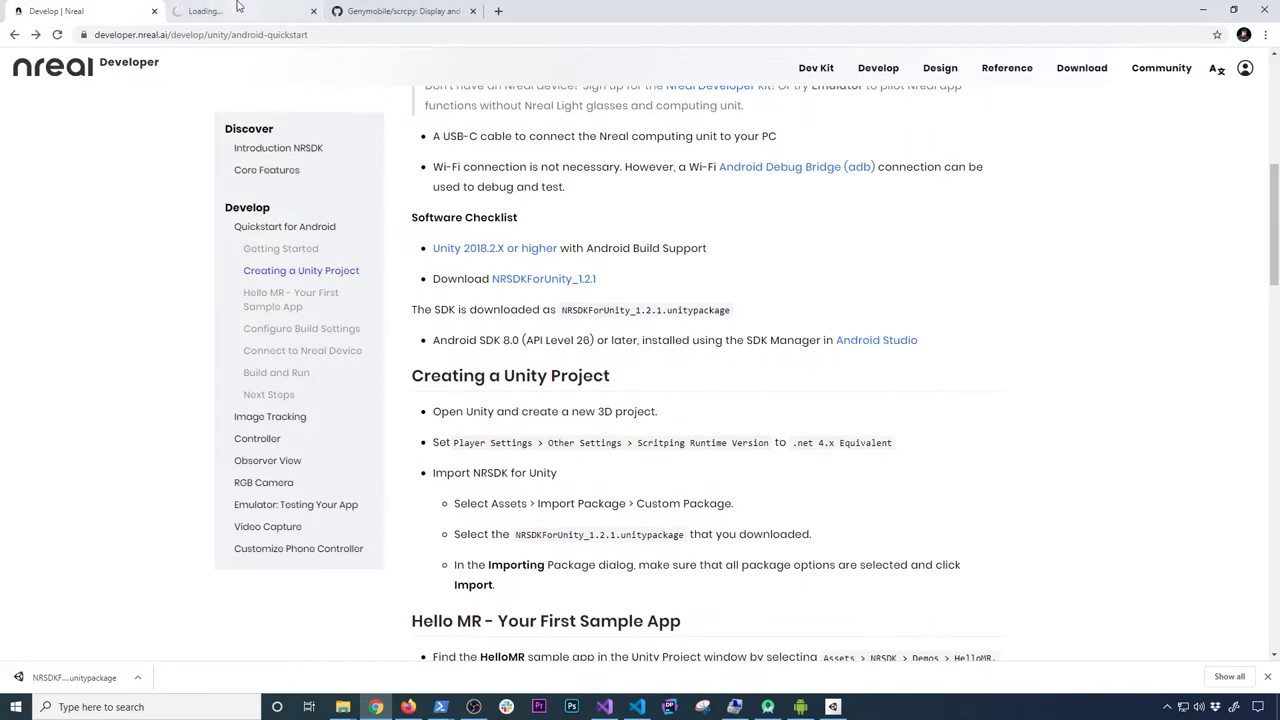
key(ctrl+Tab)
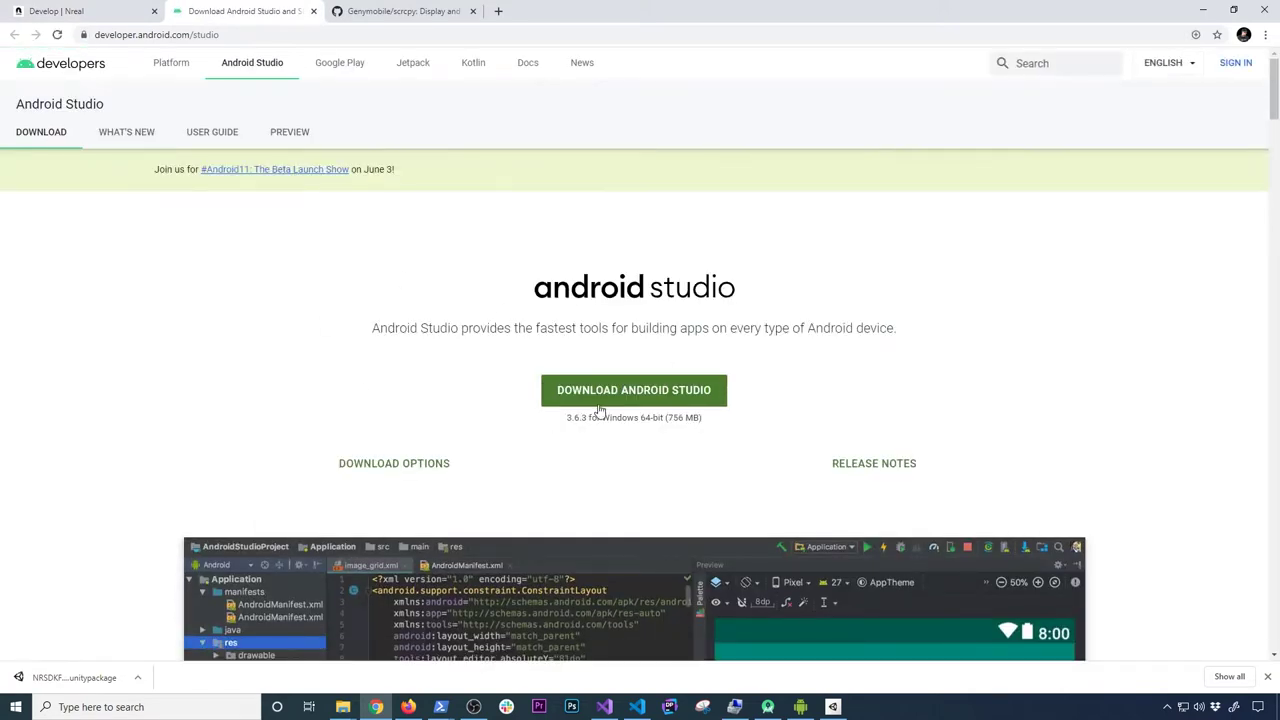
scroll(393, 412, down, 5)
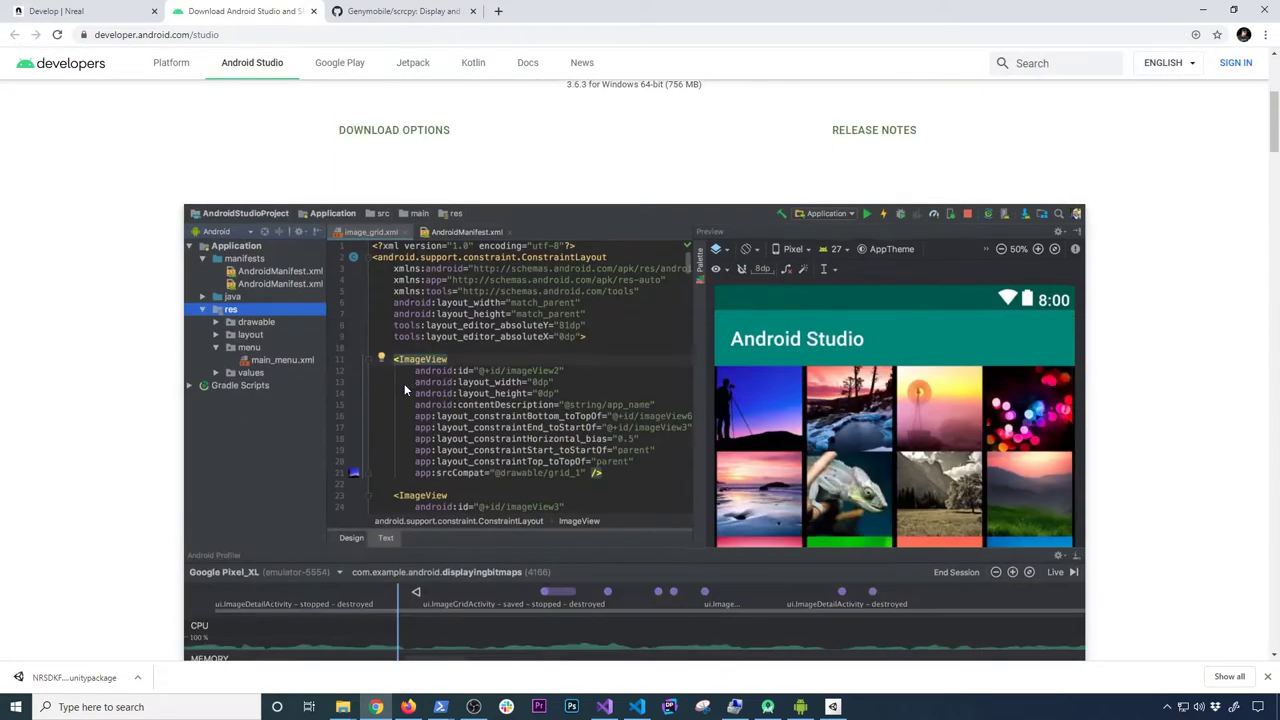
scroll(510, 345, up, 3)
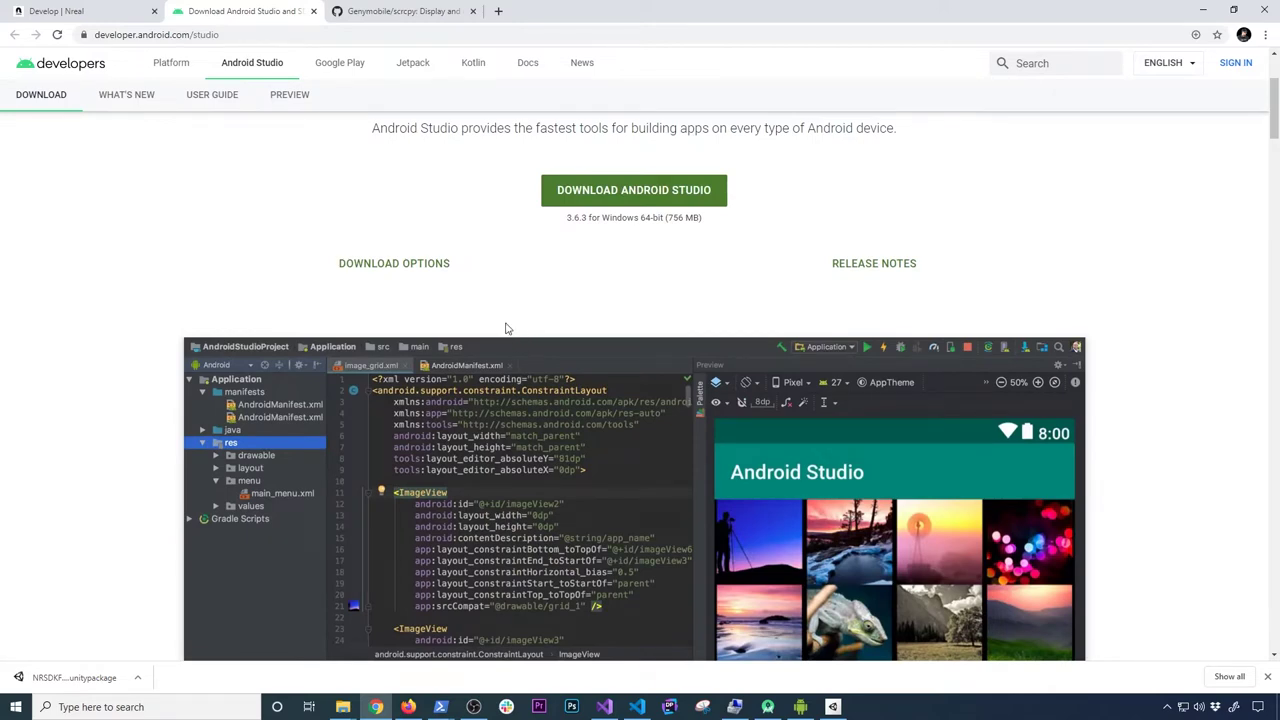
click(89, 15)
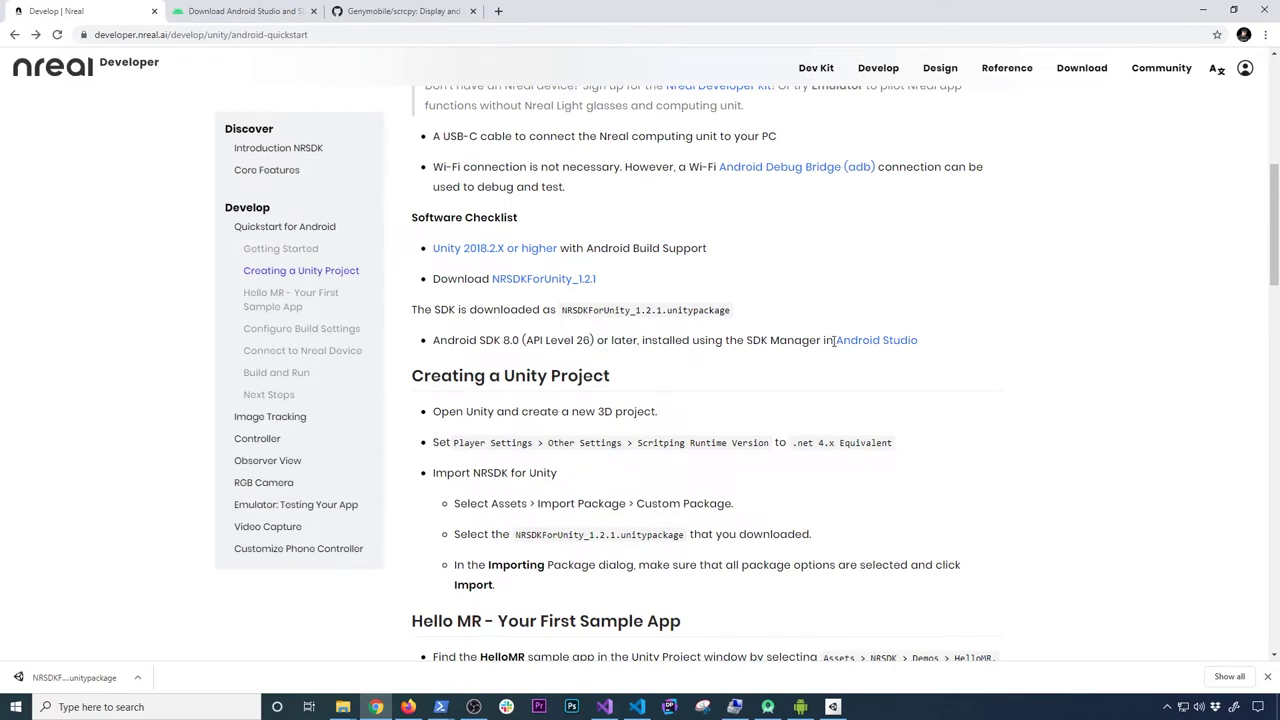
scroll(826, 345, down, 2)
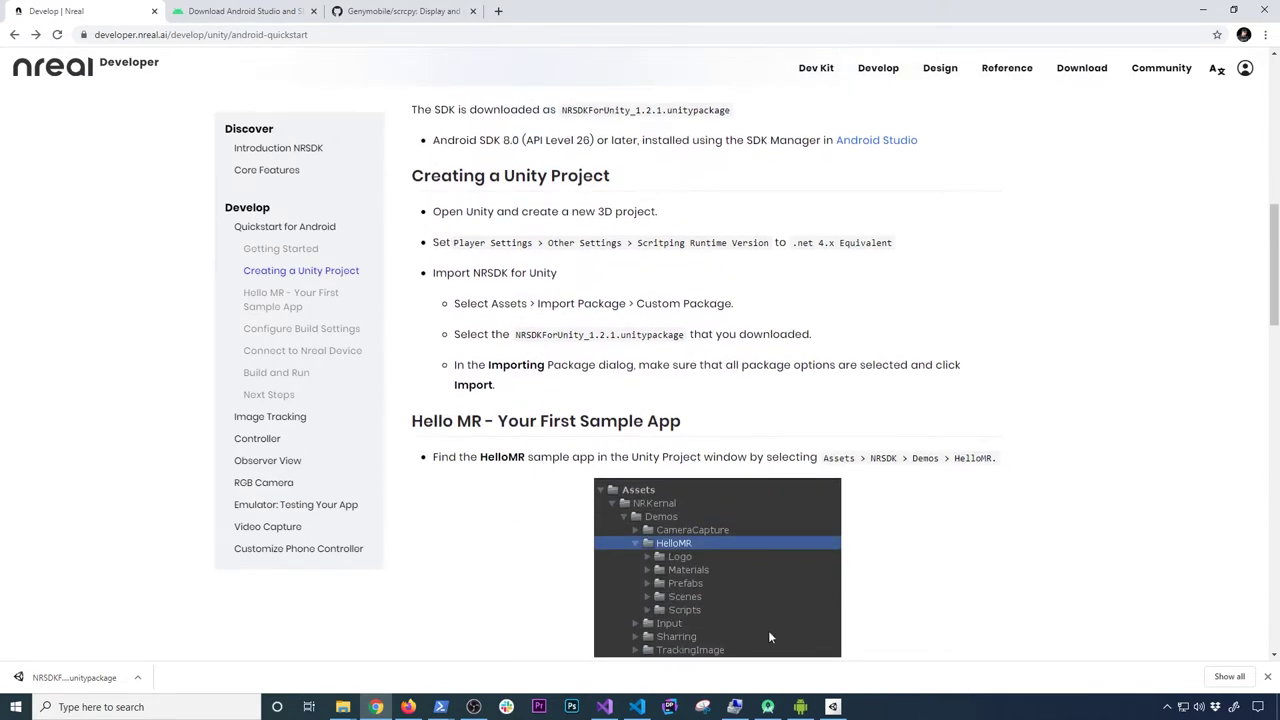
Create a 3D project named NRDemoHelloMR from Unity Hub.
click(832, 707)
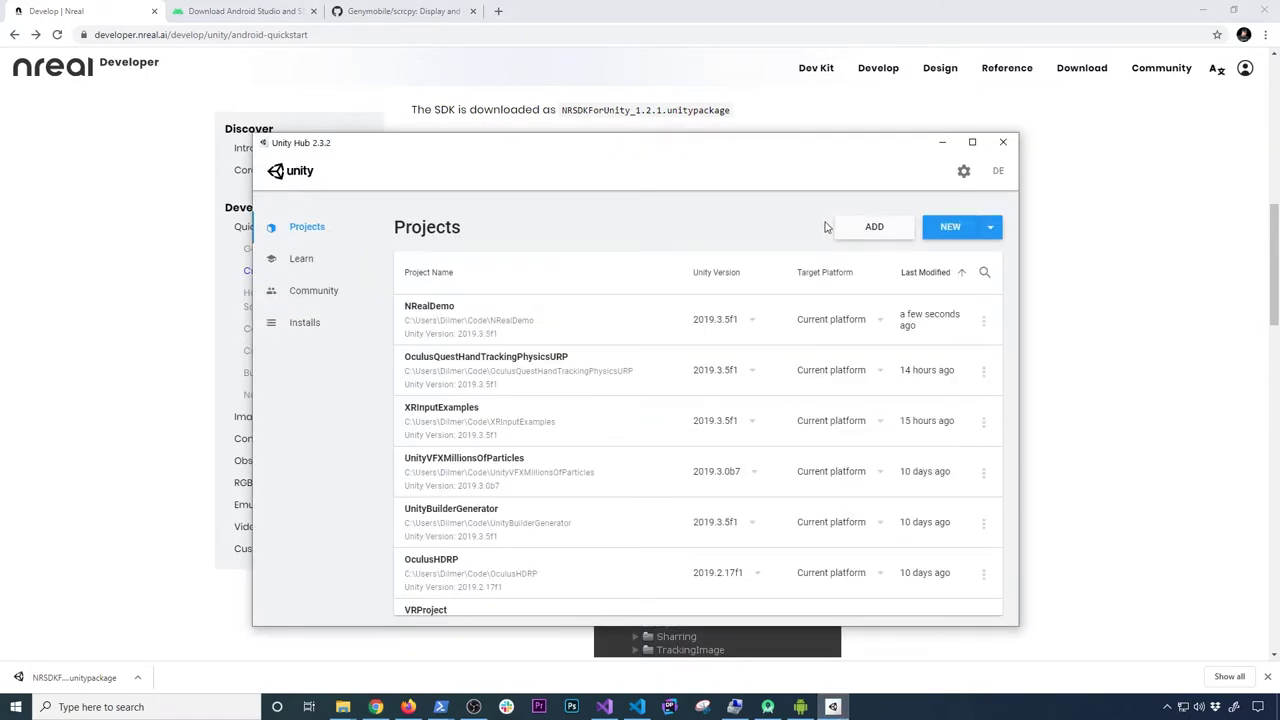
click(940, 238)
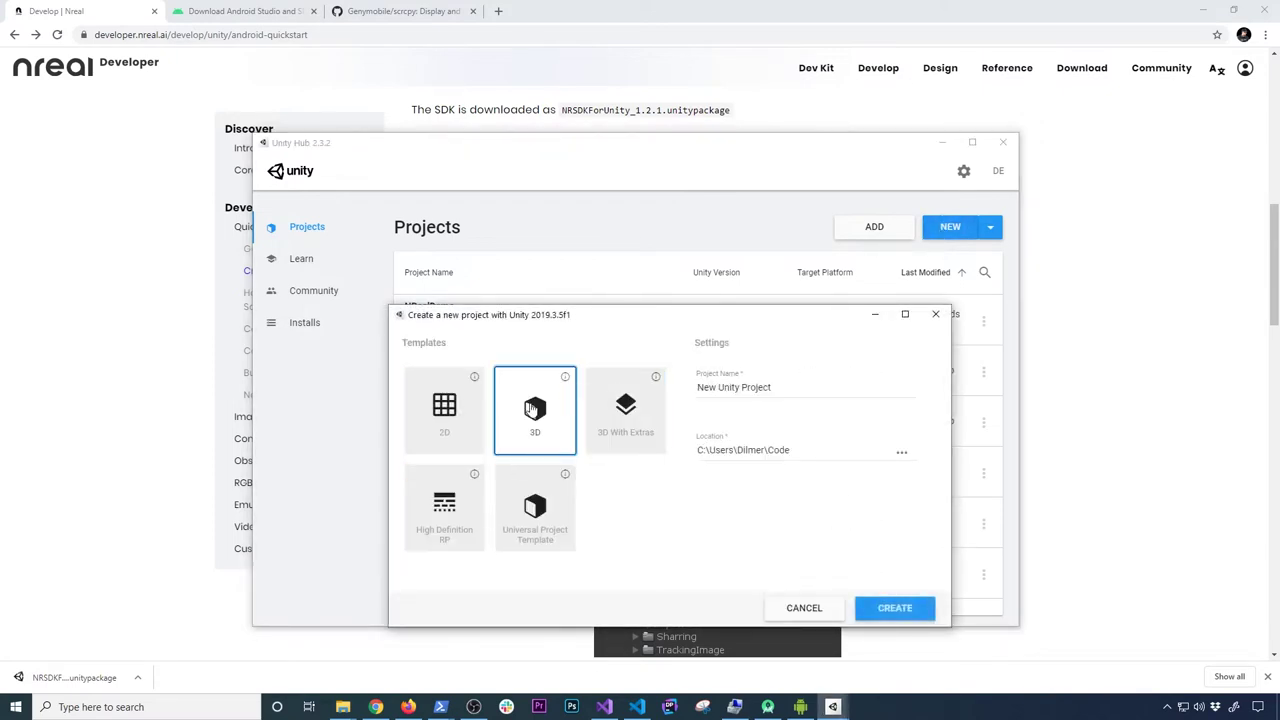
click(789, 387)
key(ctrl+a)
text(NRDemo)
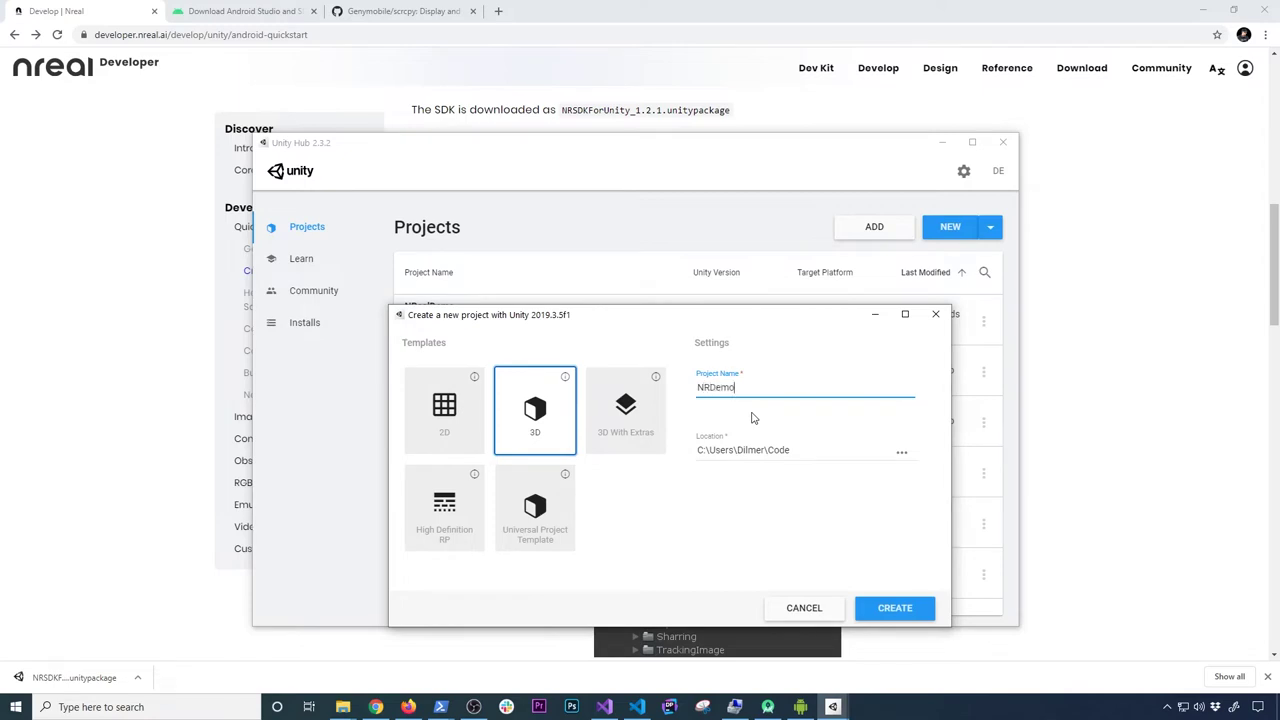
text(HelloMR)
click(895, 608)
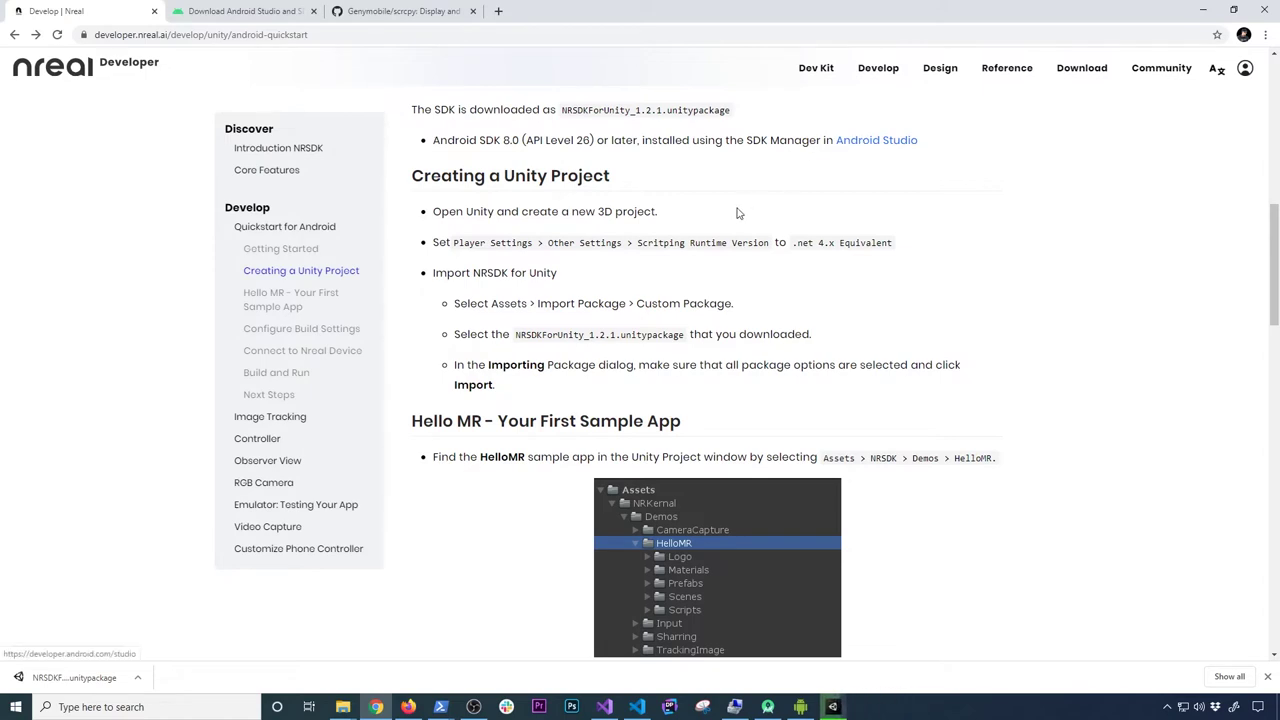
Review the quickstart's Android SDK requirement, close the open Android Studio window, and launch Android Studio again.
drag(432, 141, 838, 174)
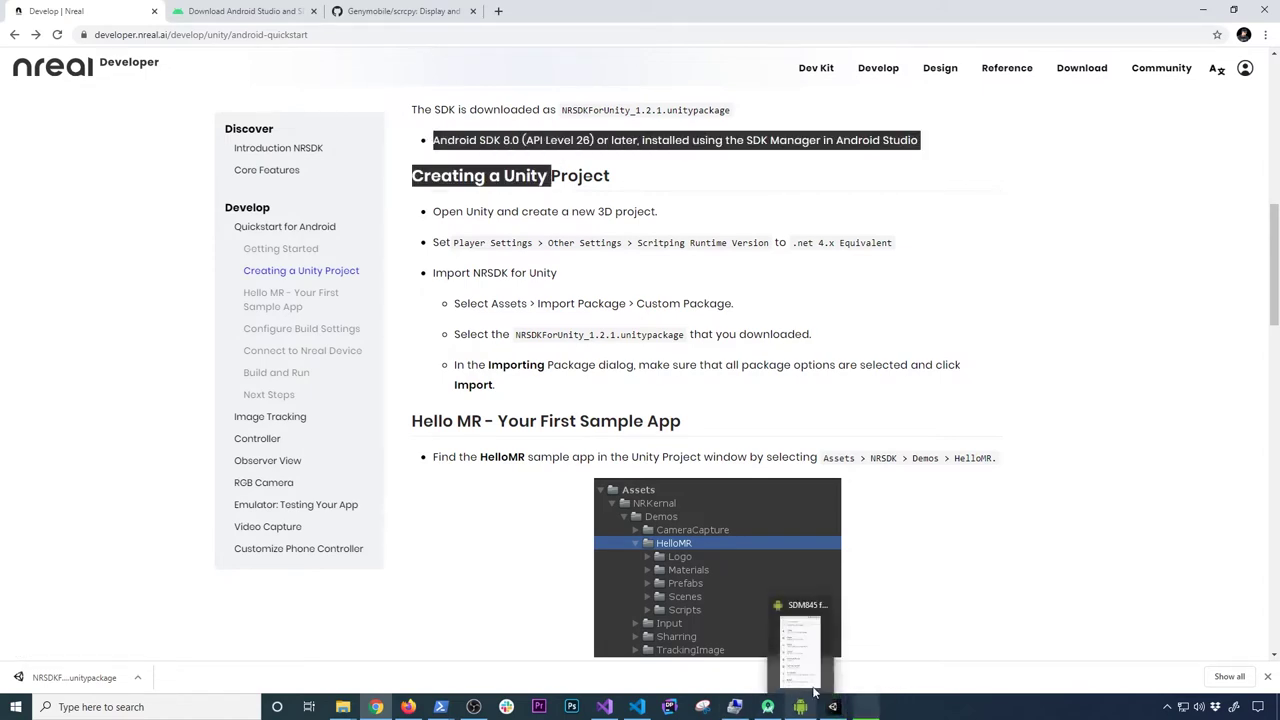
scroll(797, 217, up, 3)
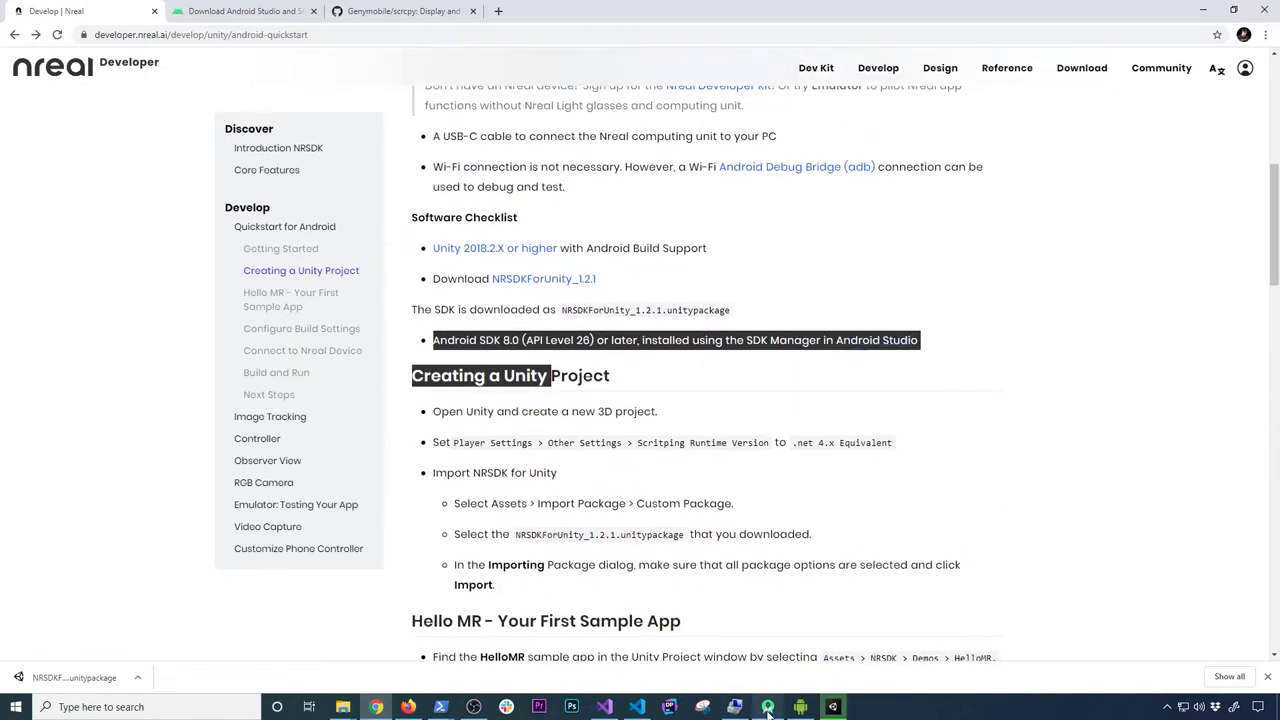
click(768, 707)
click(844, 131)
click(150, 704)
text(an)
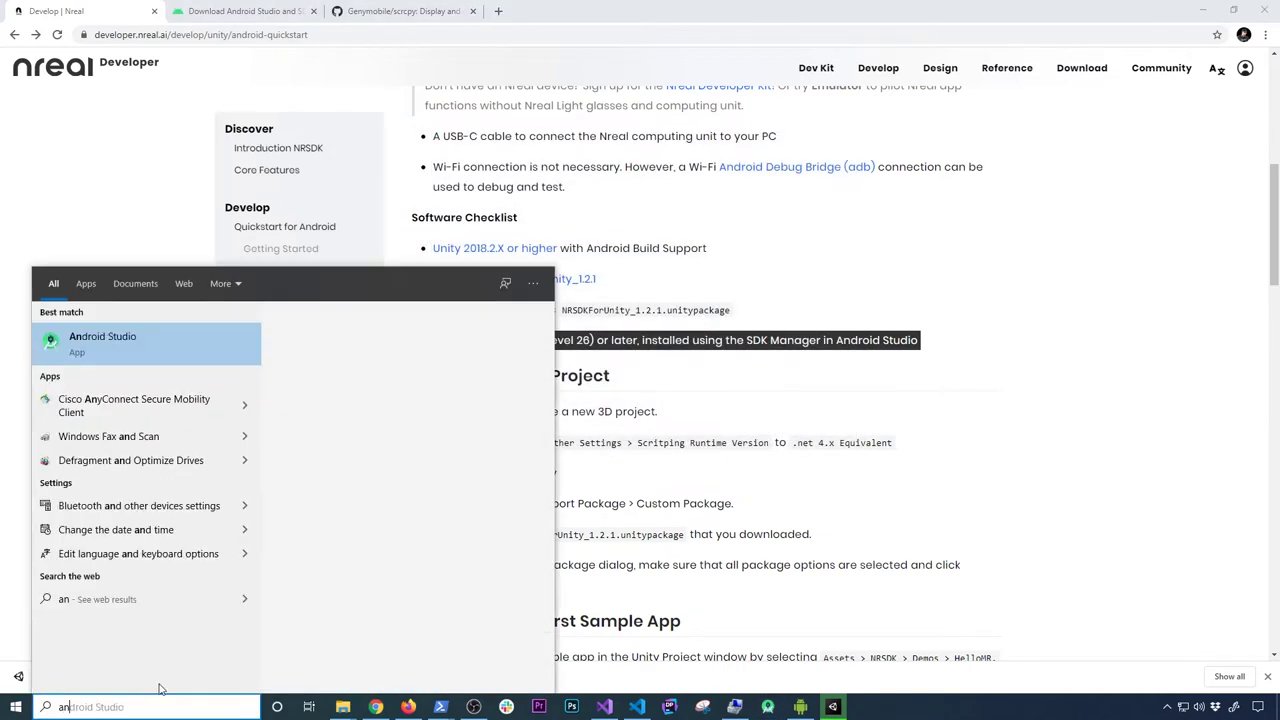
key(Return)
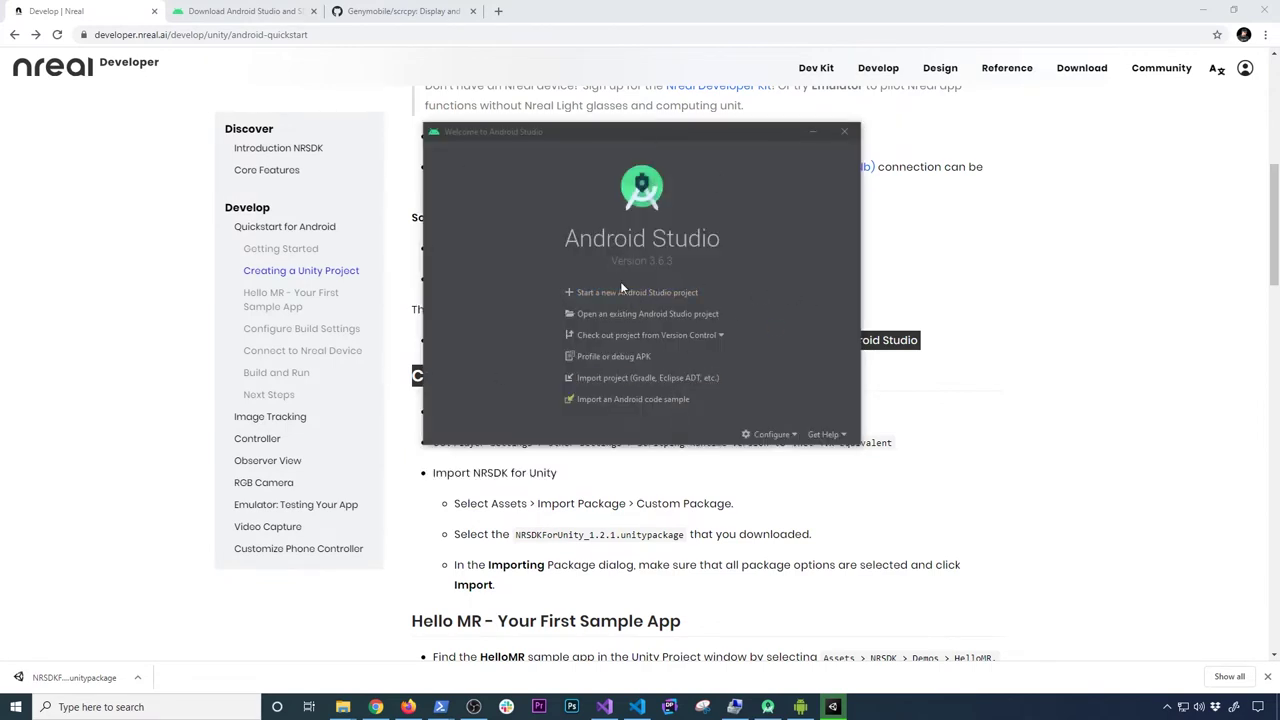
Open Android Studio's SDK Manager and copy the Android SDK location path.
click(772, 436)
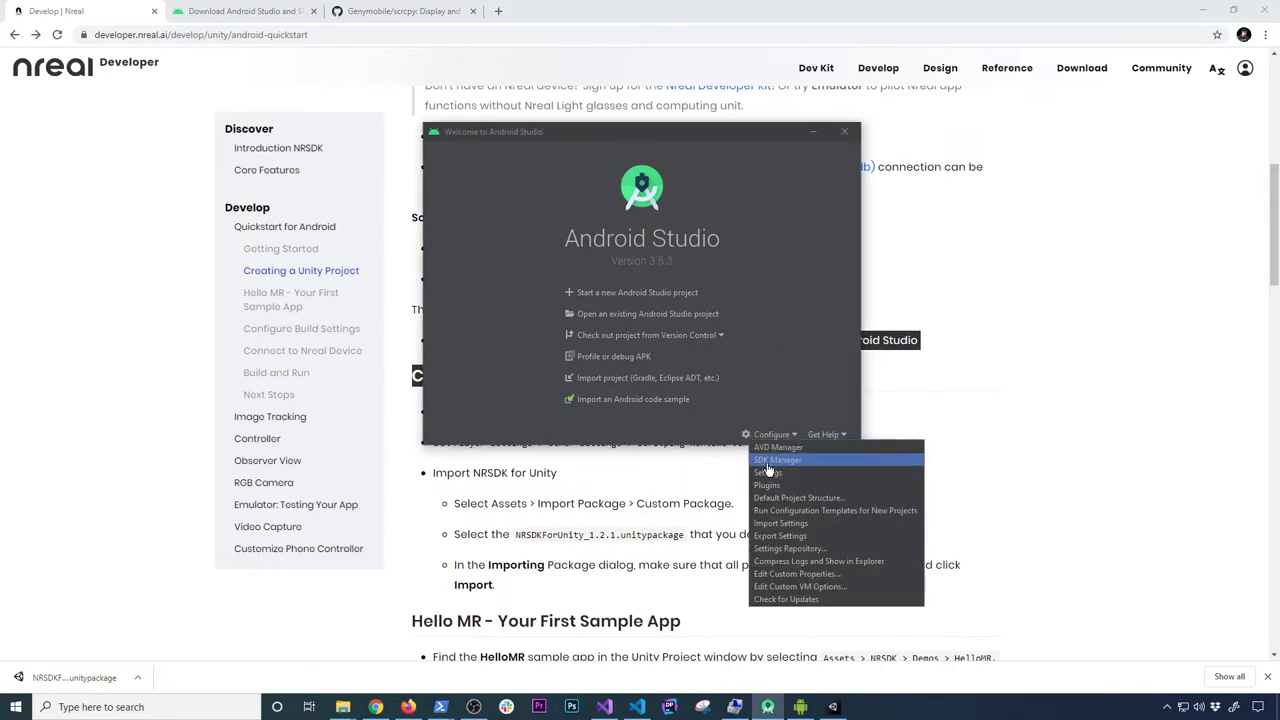
click(767, 462)
drag(645, 63, 578, 101)
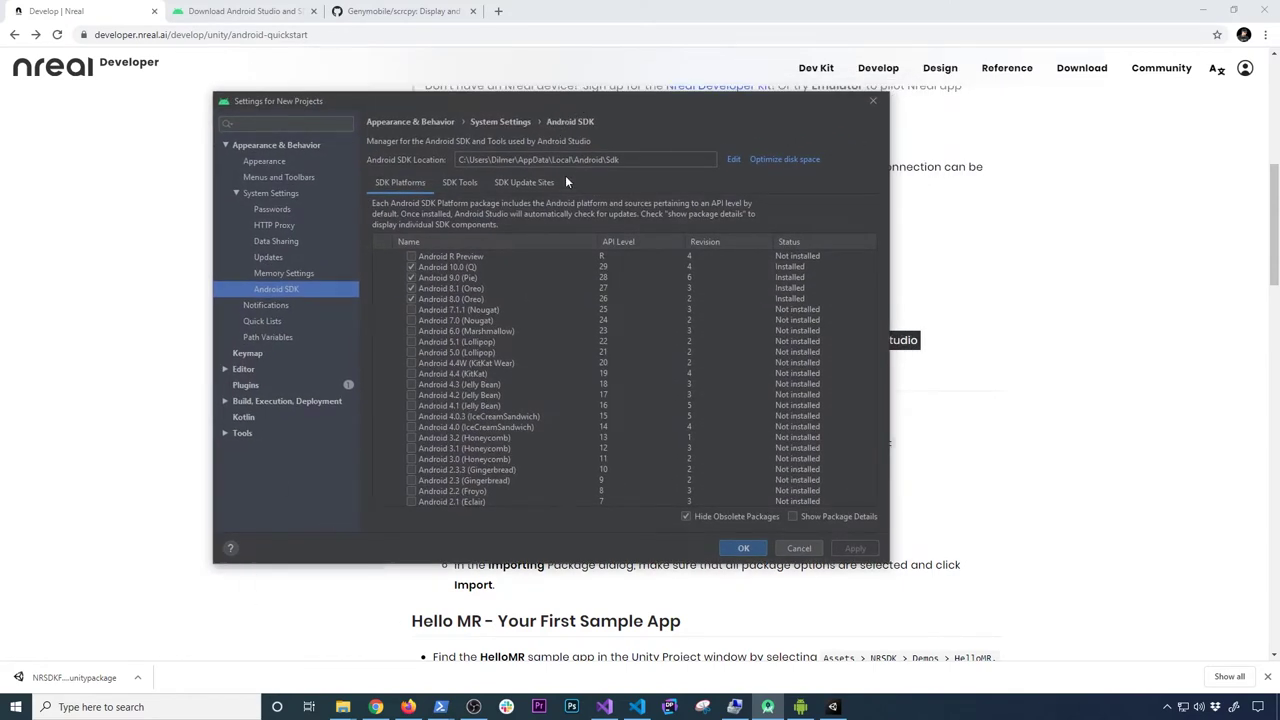
drag(626, 157, 425, 166)
key(ctrl+c)
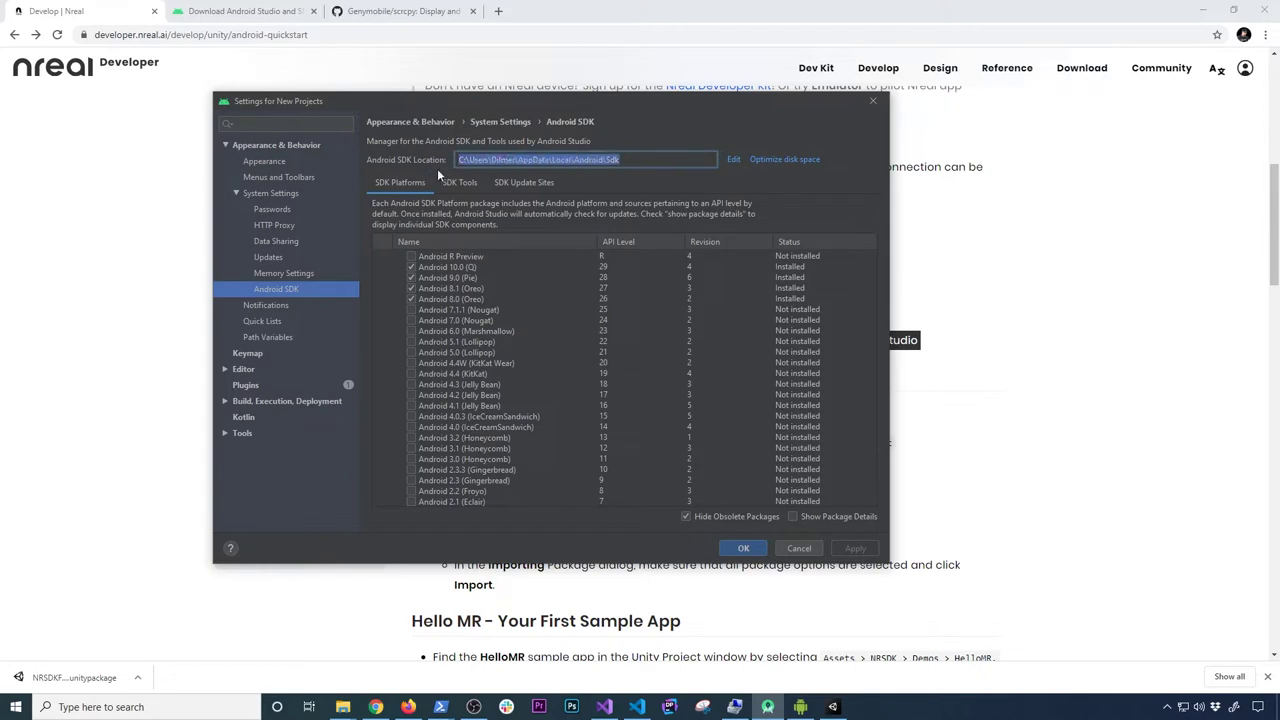
Launch Notepad and paste the copied Android SDK path into an empty note.
click(138, 707)
text(op)
key(BackSpace)
key(BackSpace)
text(notepad)
key(Return)
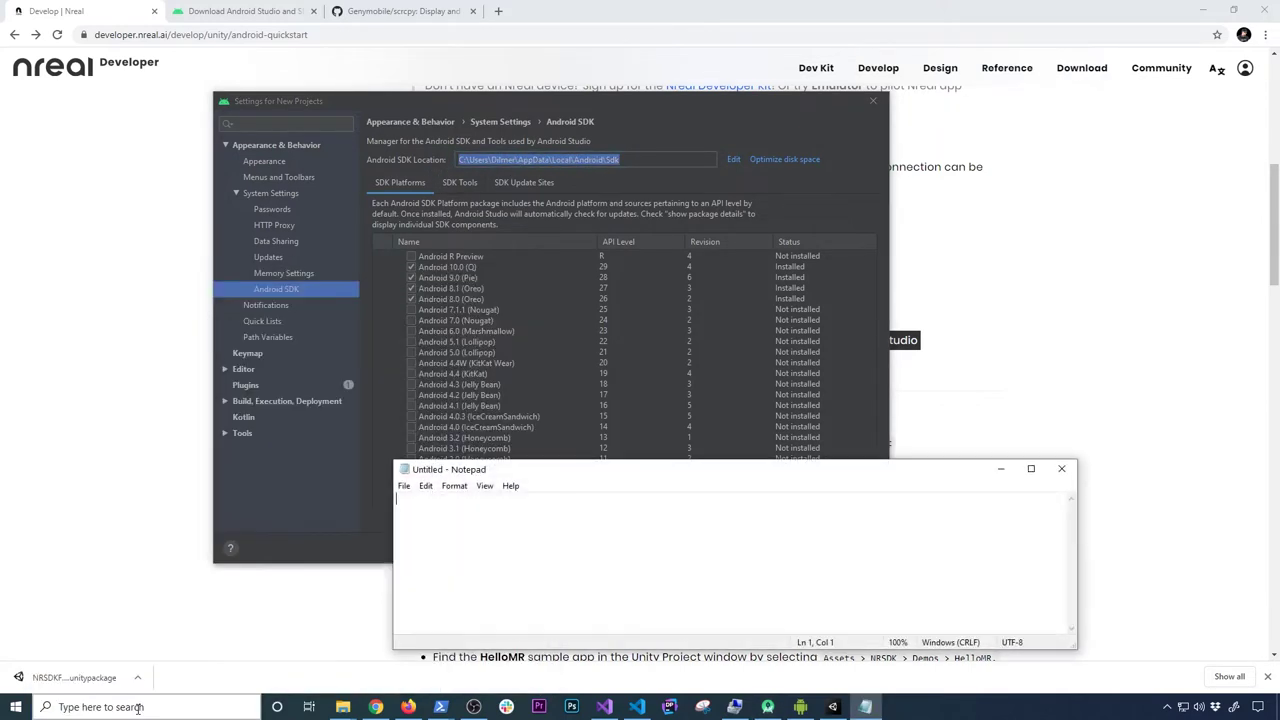
key(ctrl+v)
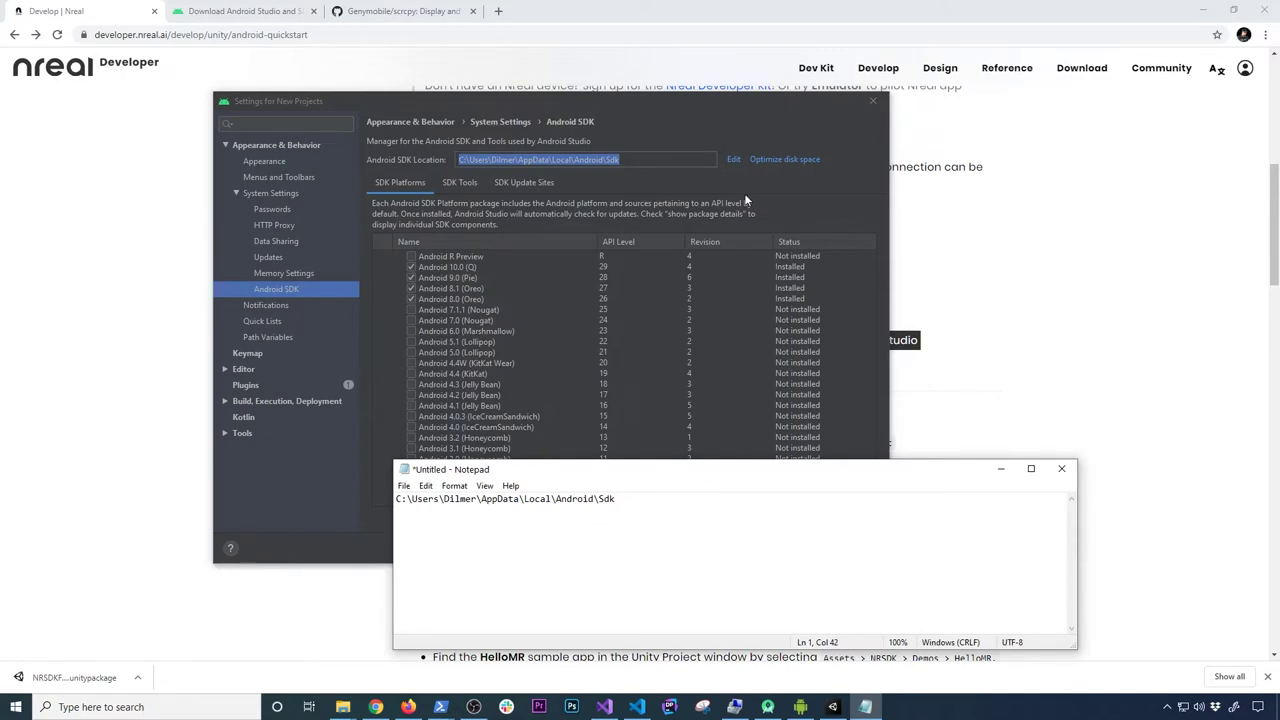
Check the status of the Android 8.0, 8.1, 9.0 and 10.0 platforms in the SDK Manager, and close its settings.
click(720, 128)
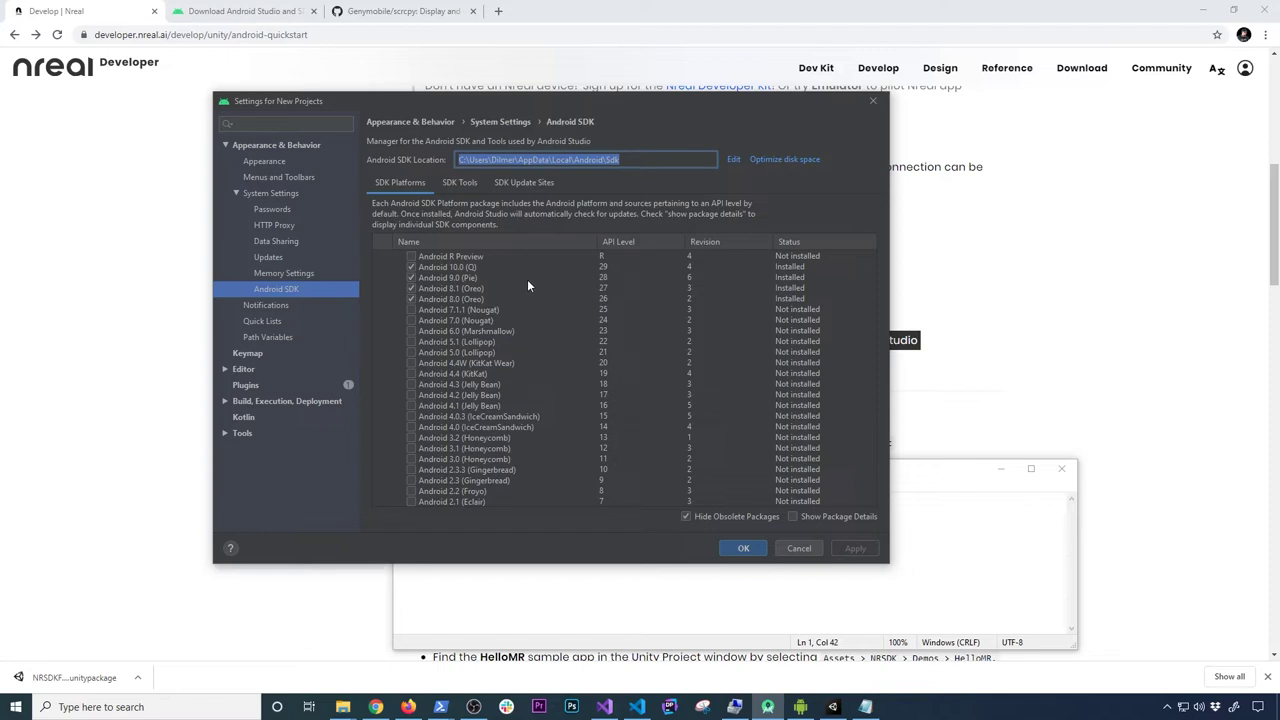
click(460, 298)
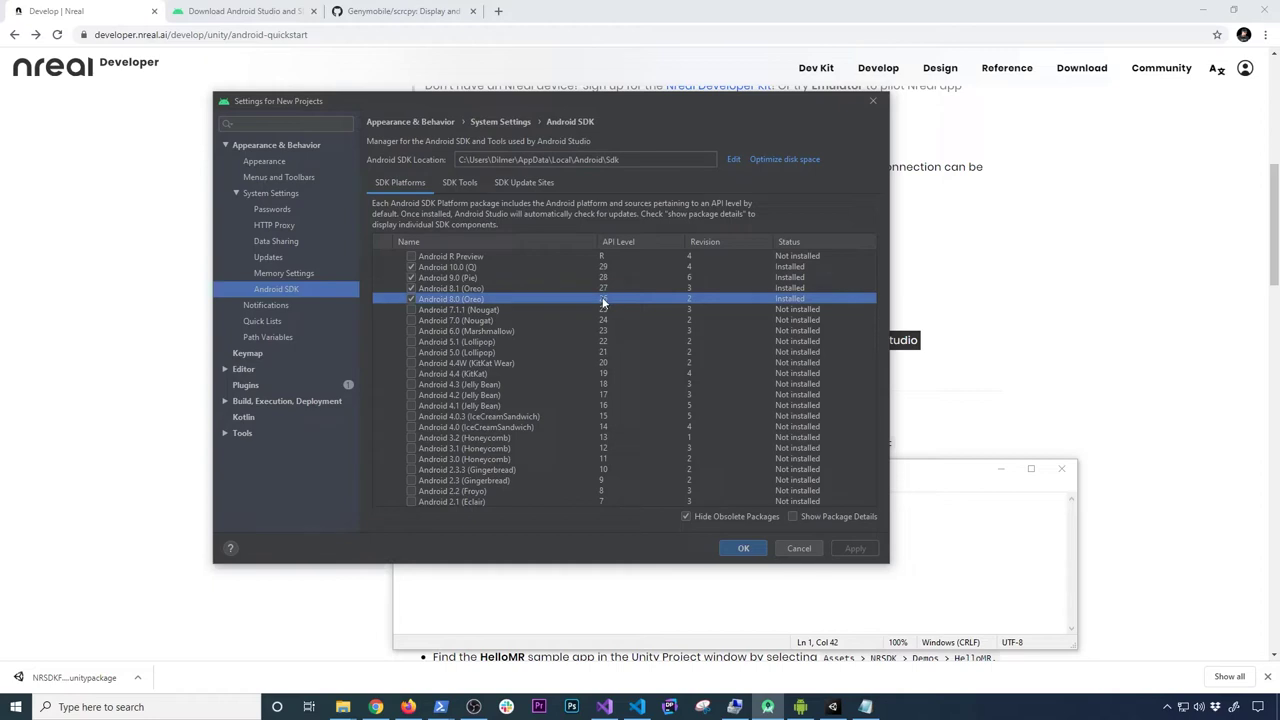
click(484, 288)
click(566, 277)
click(575, 267)
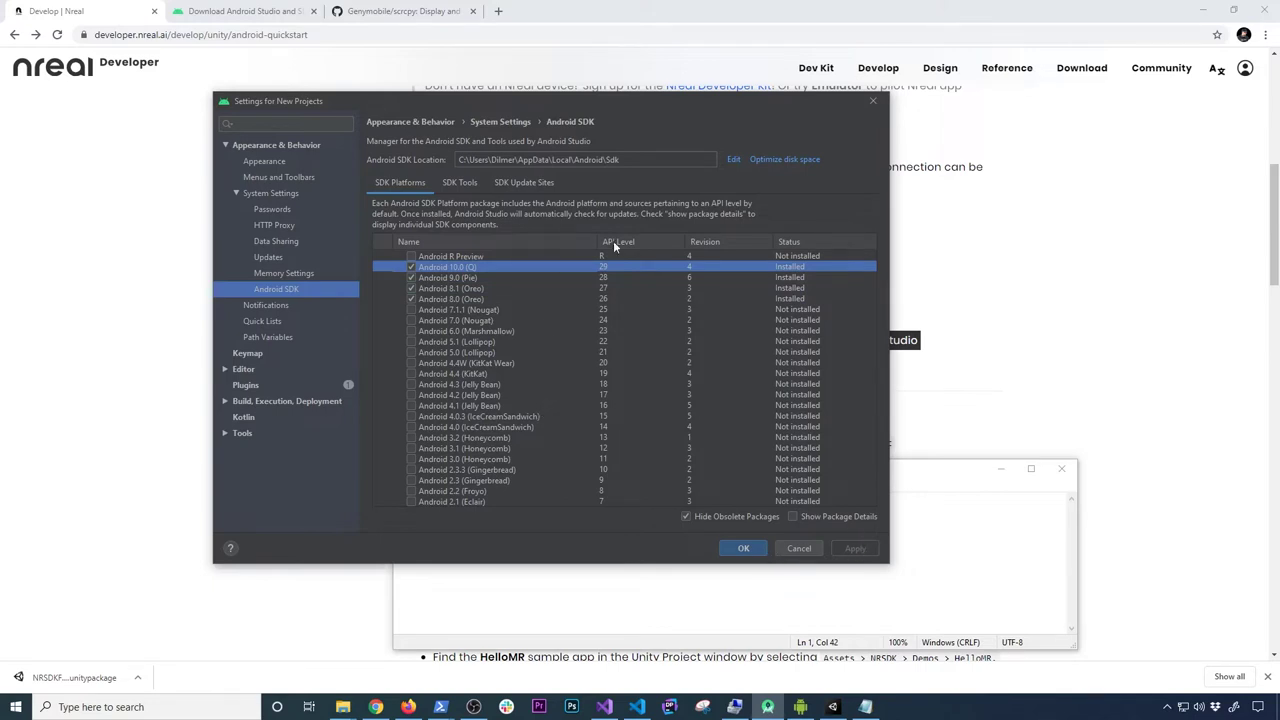
click(872, 100)
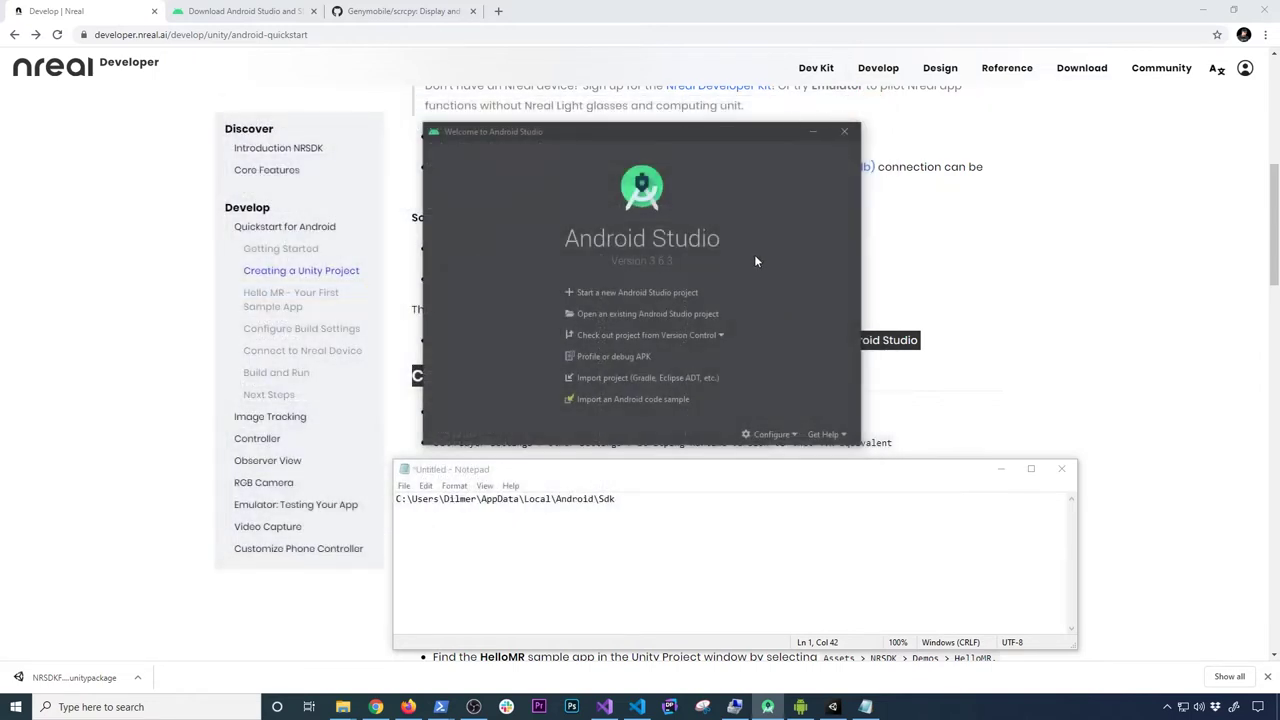
Switch to the NRDemoHelloMR Unity editor and enable Android SDK Tools Installed with Unity in the External Tools preferences.
mouse_move(842, 708)
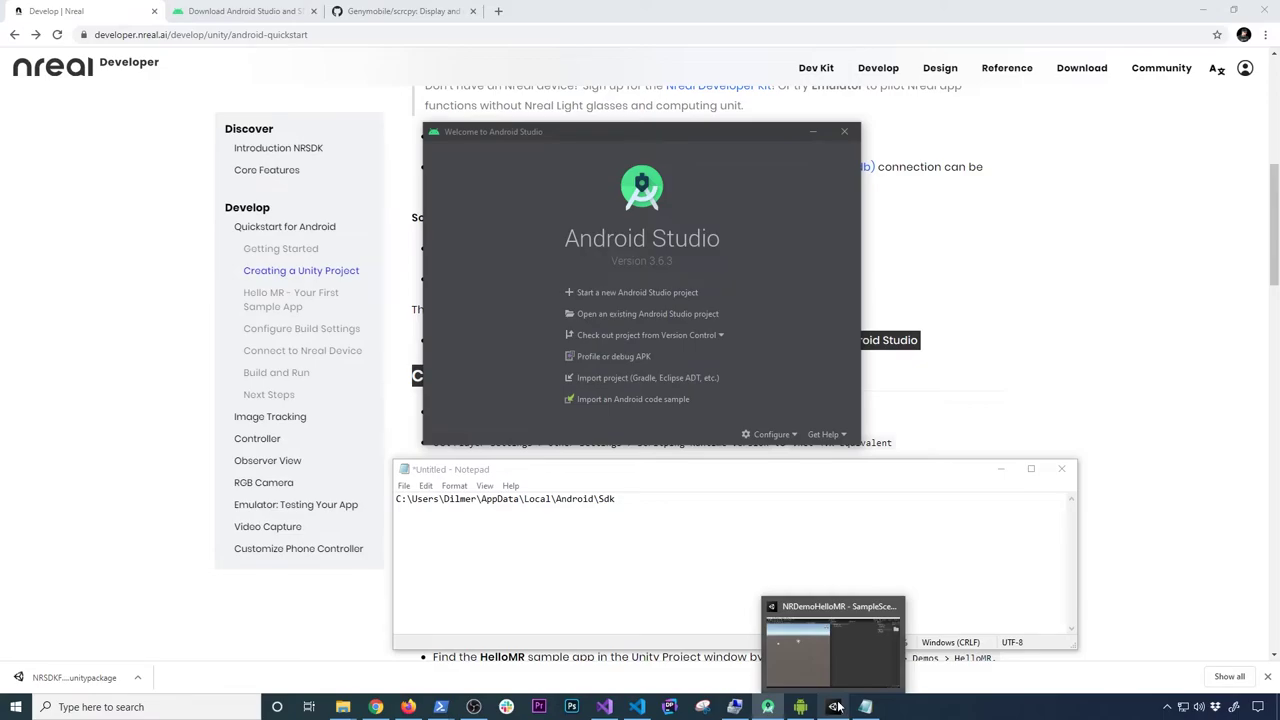
click(813, 652)
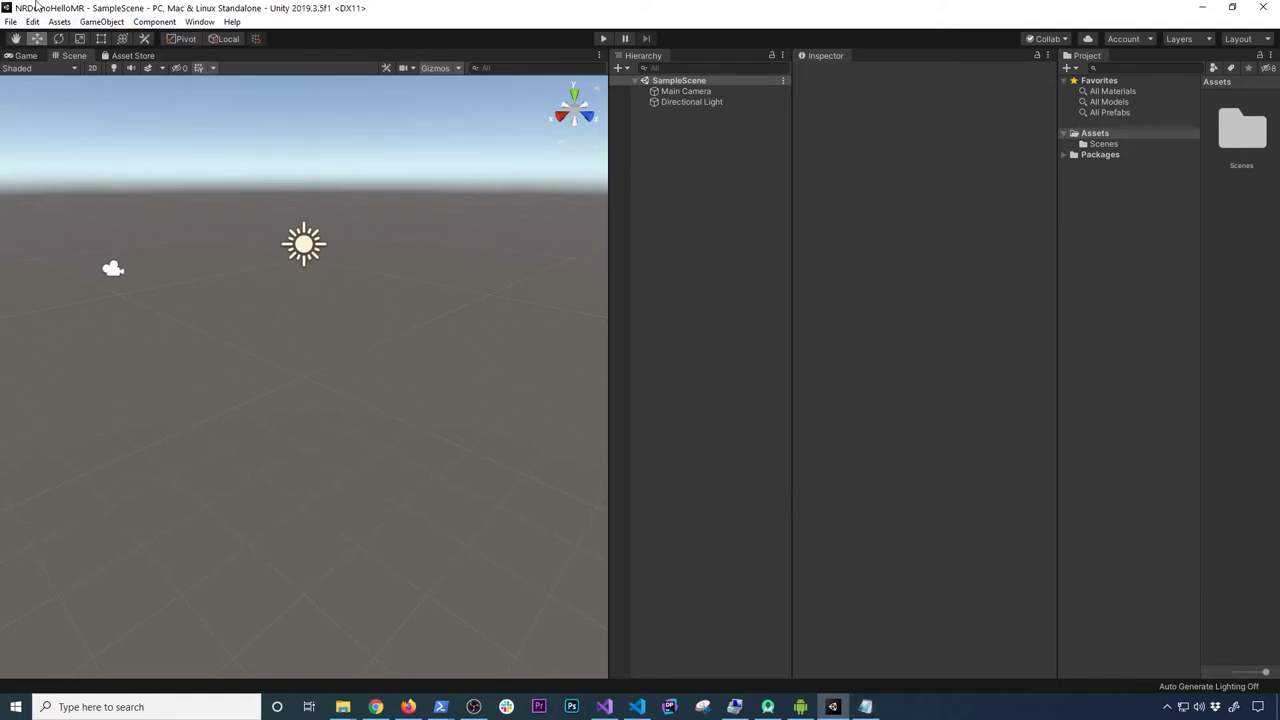
click(11, 21)
mouse_move(30, 23)
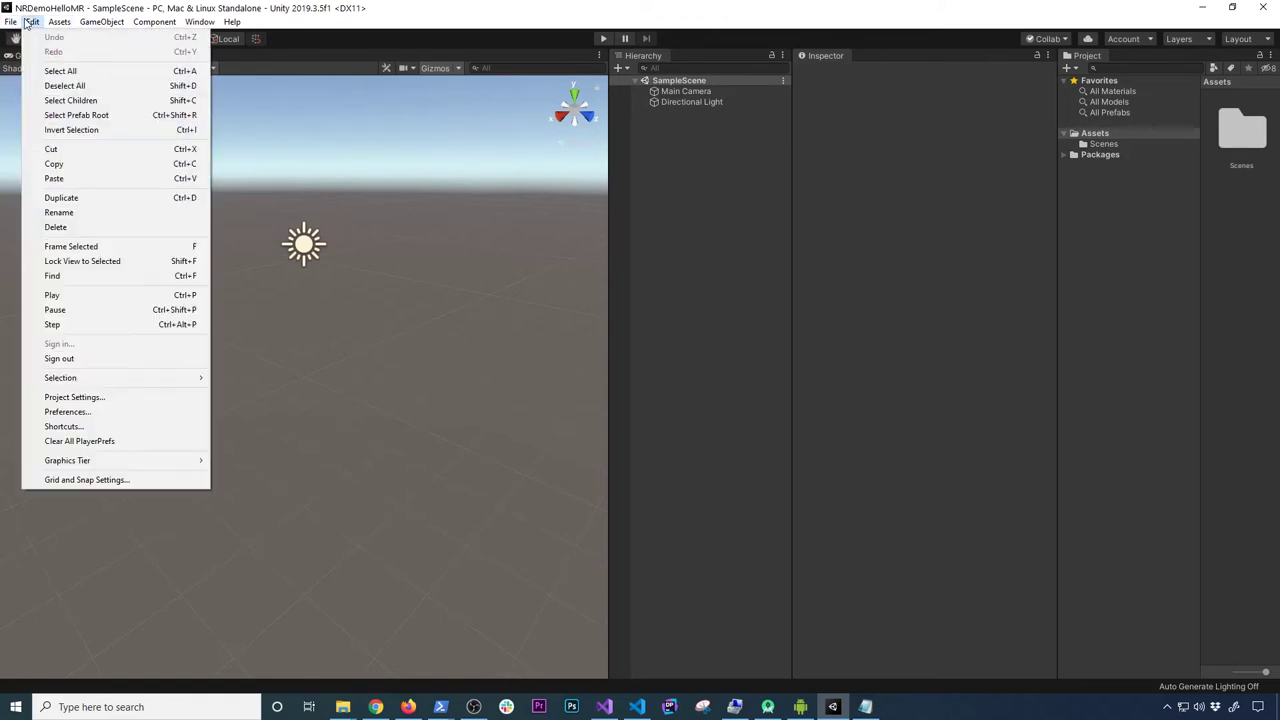
click(109, 414)
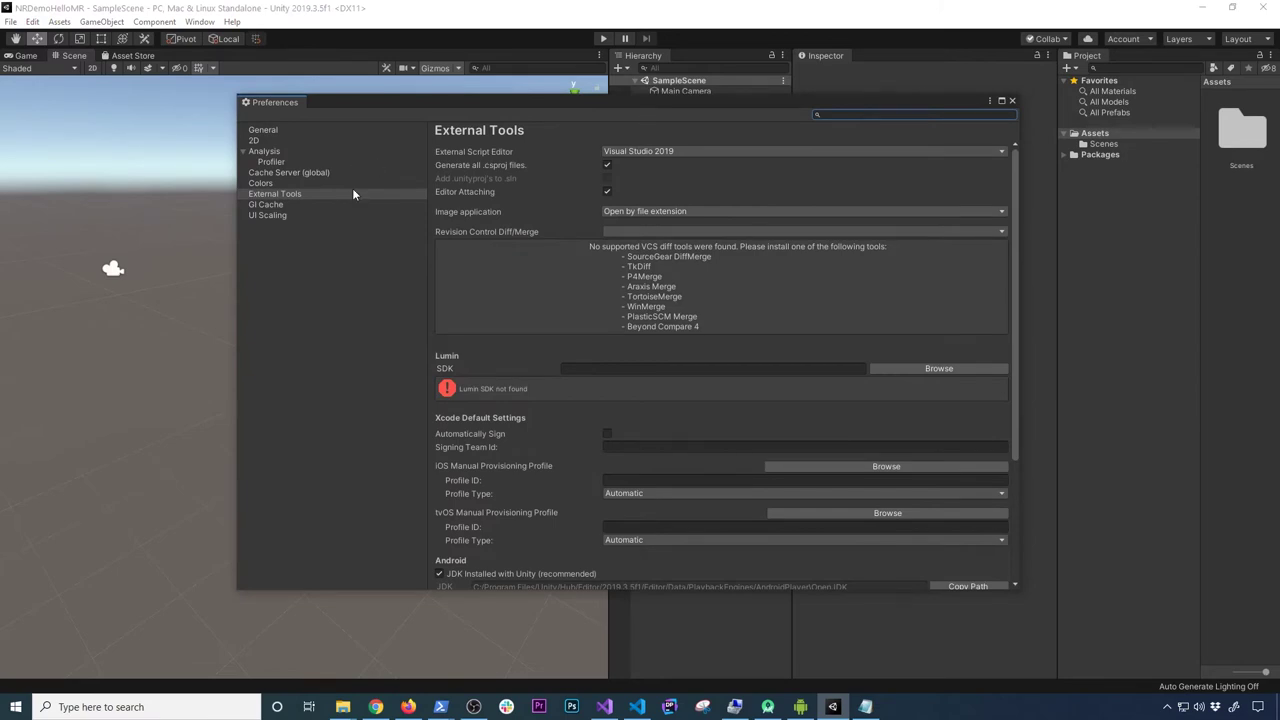
scroll(498, 252, down, 4)
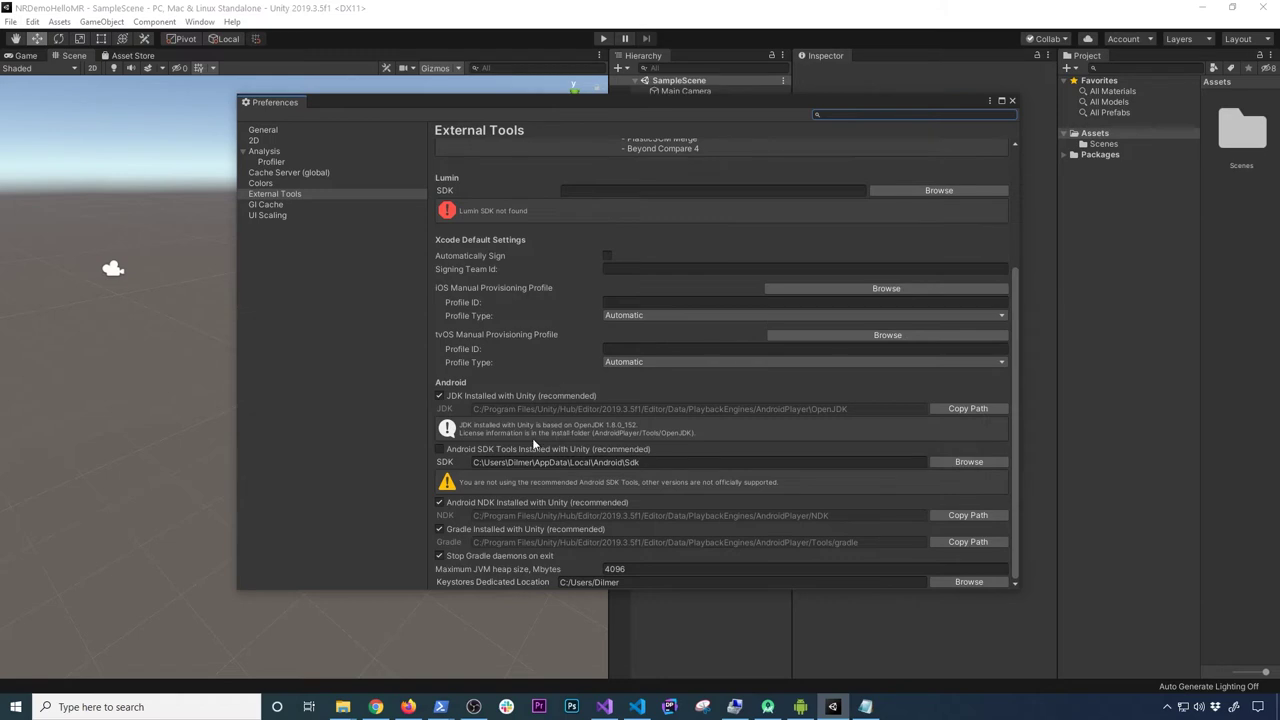
click(439, 449)
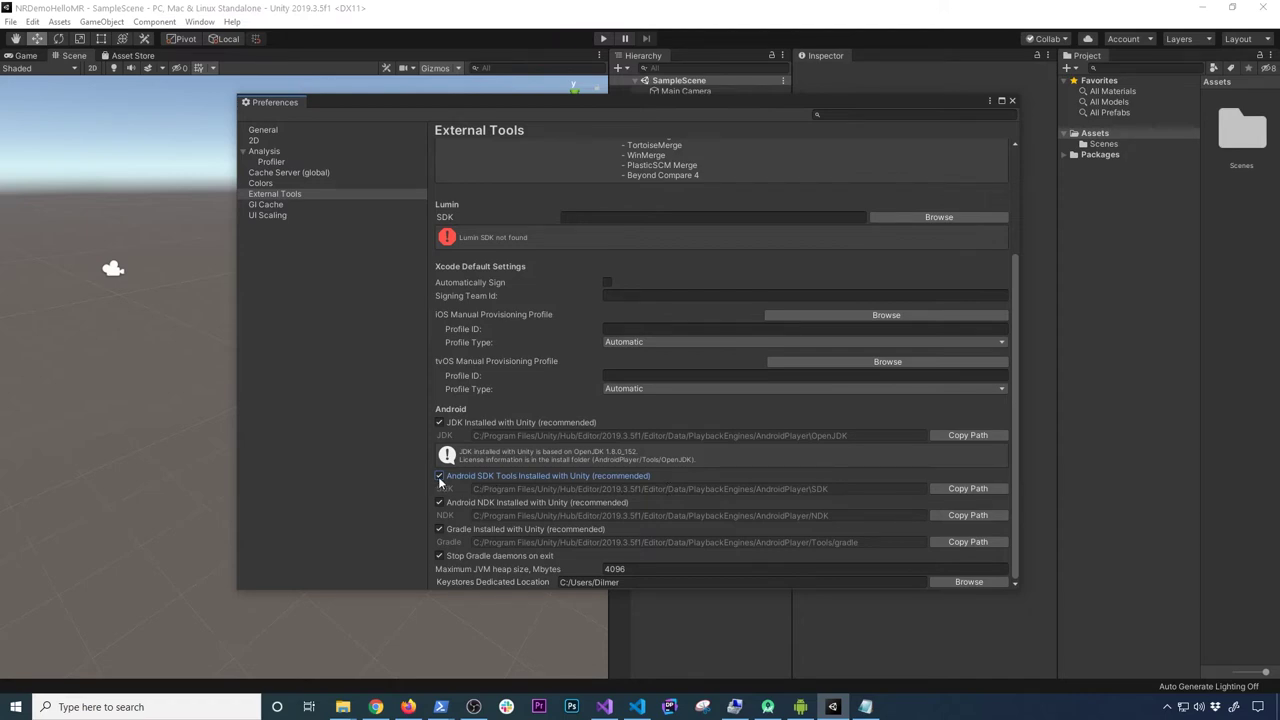
click(803, 707)
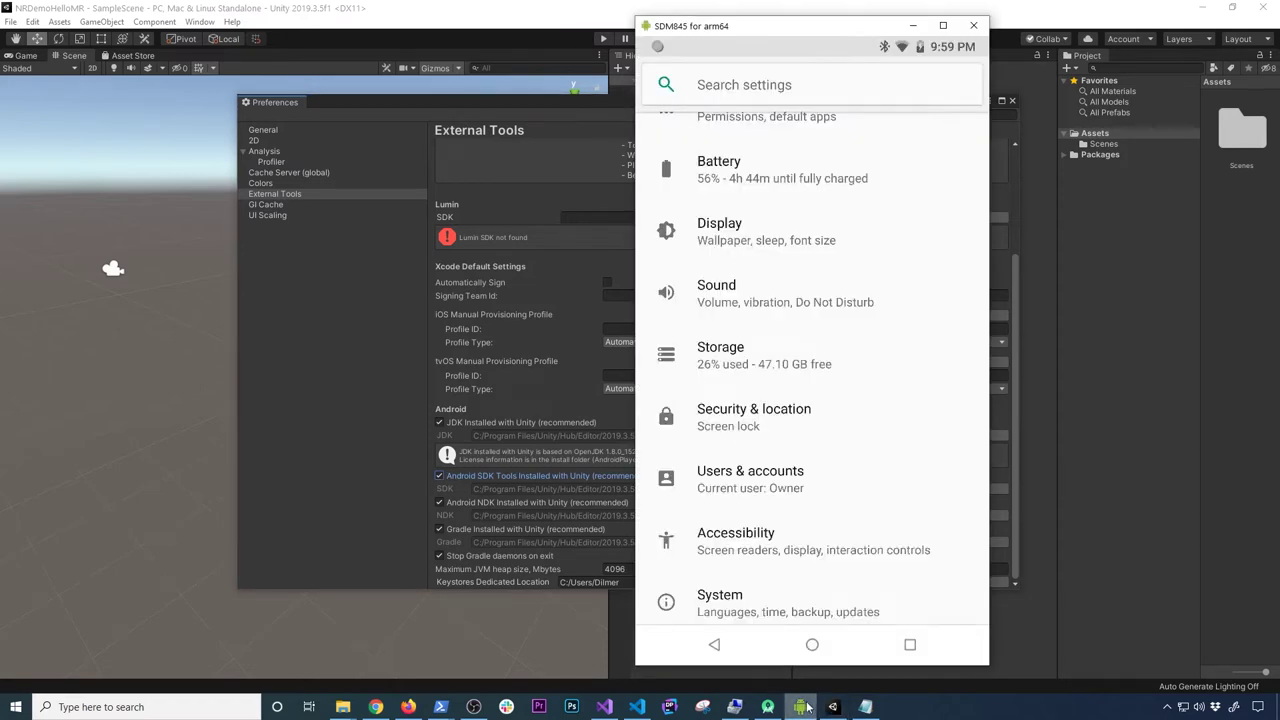
click(803, 707)
click(768, 707)
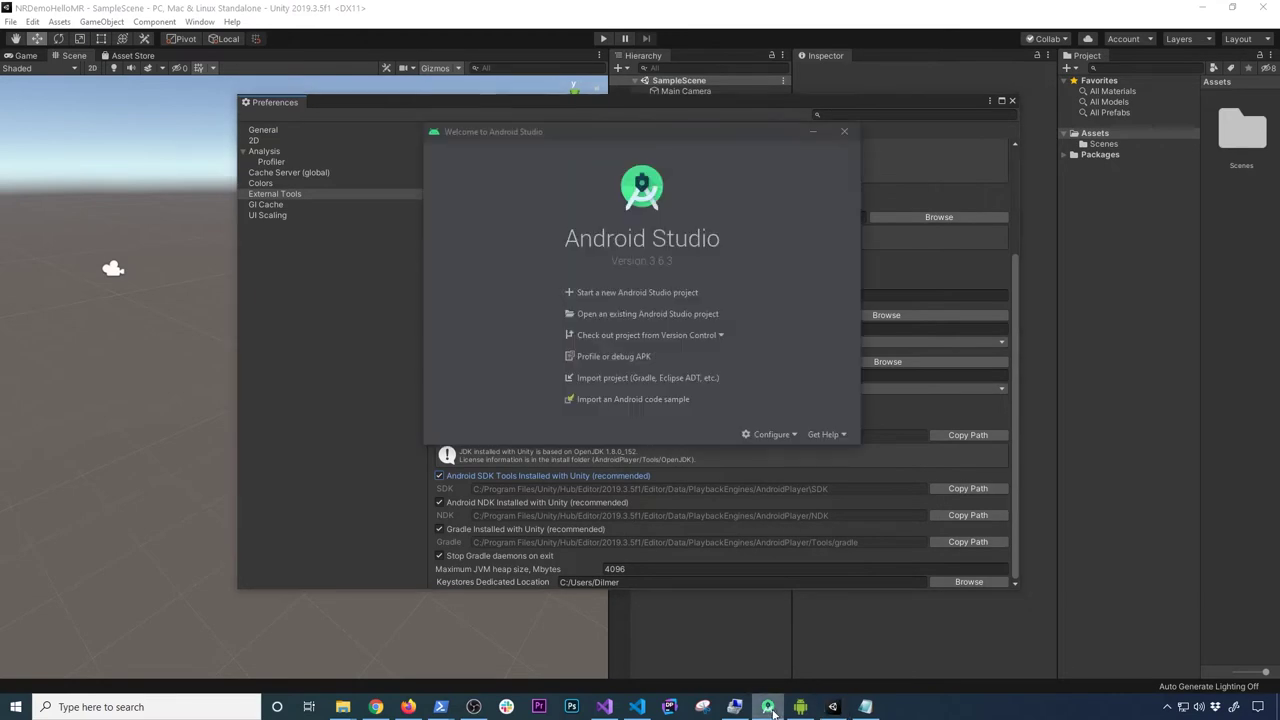
click(668, 22)
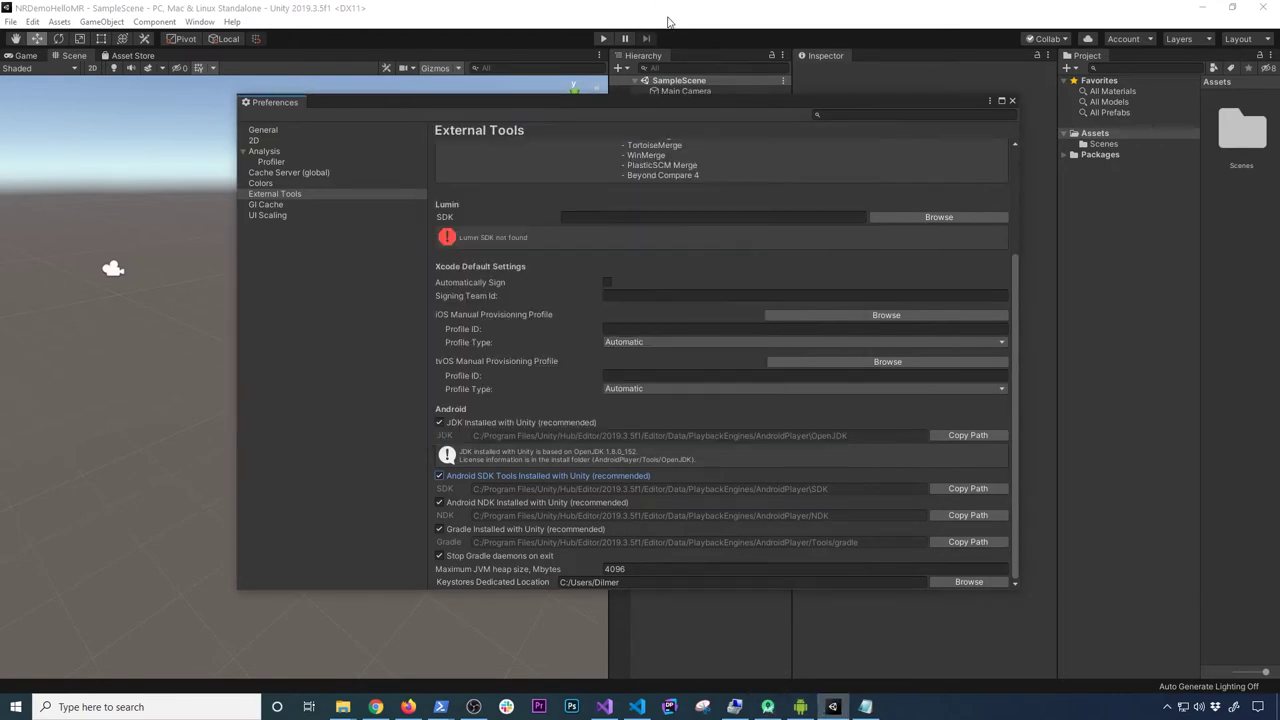
Disable Android SDK Tools Installed with Unity, use the user profile's AppData\Local\Android\Sdk folder as the SDK path, and close the preferences.
click(439, 477)
click(641, 489)
drag(676, 492, 481, 489)
click(585, 495)
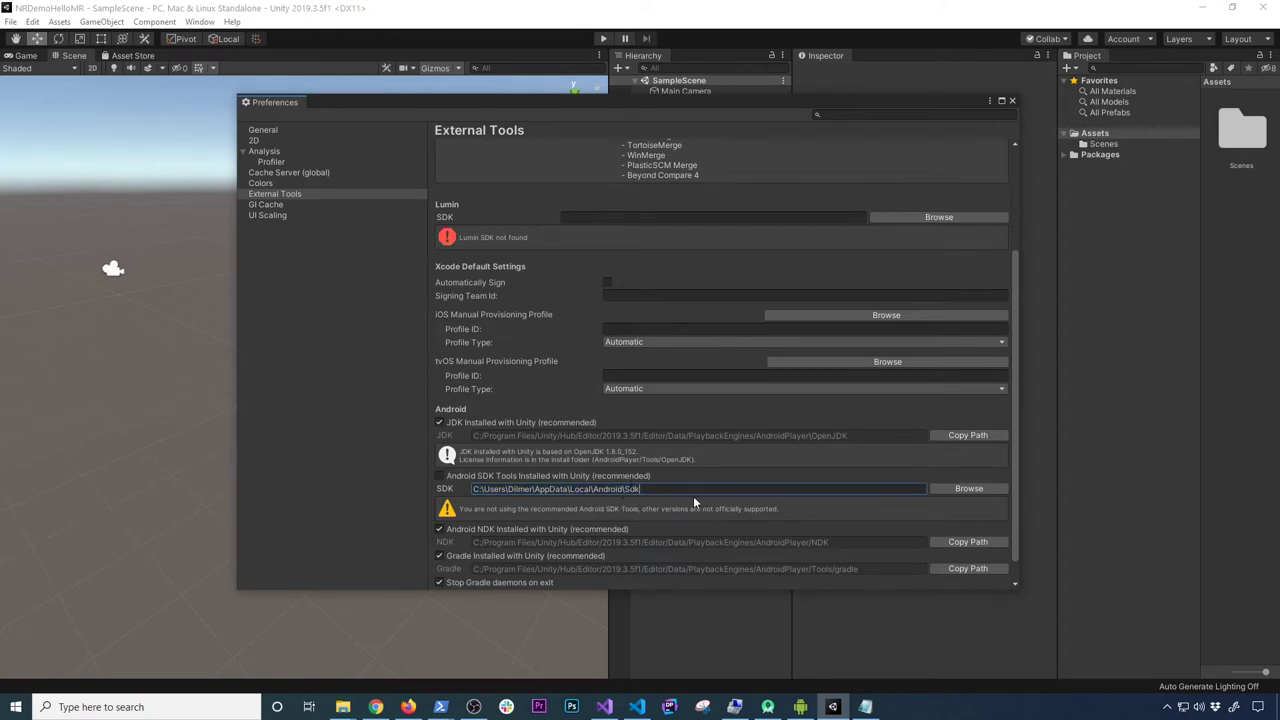
scroll(659, 498, down, 1)
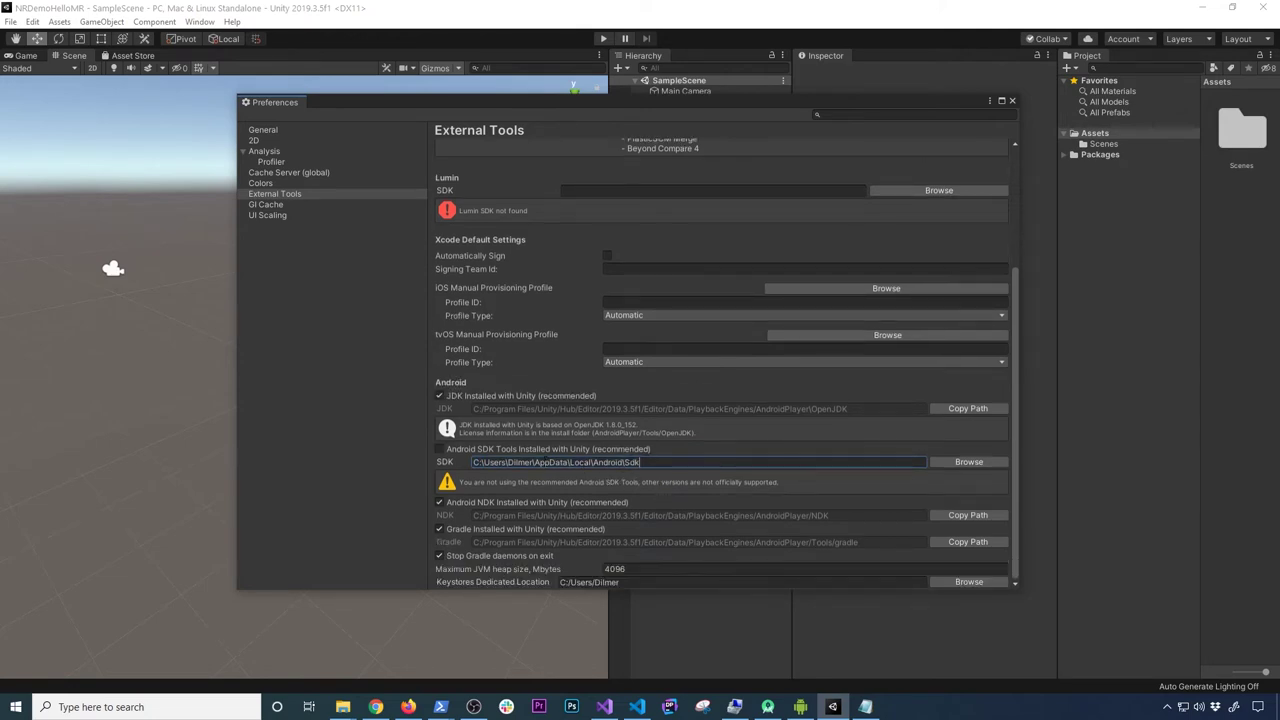
click(439, 449)
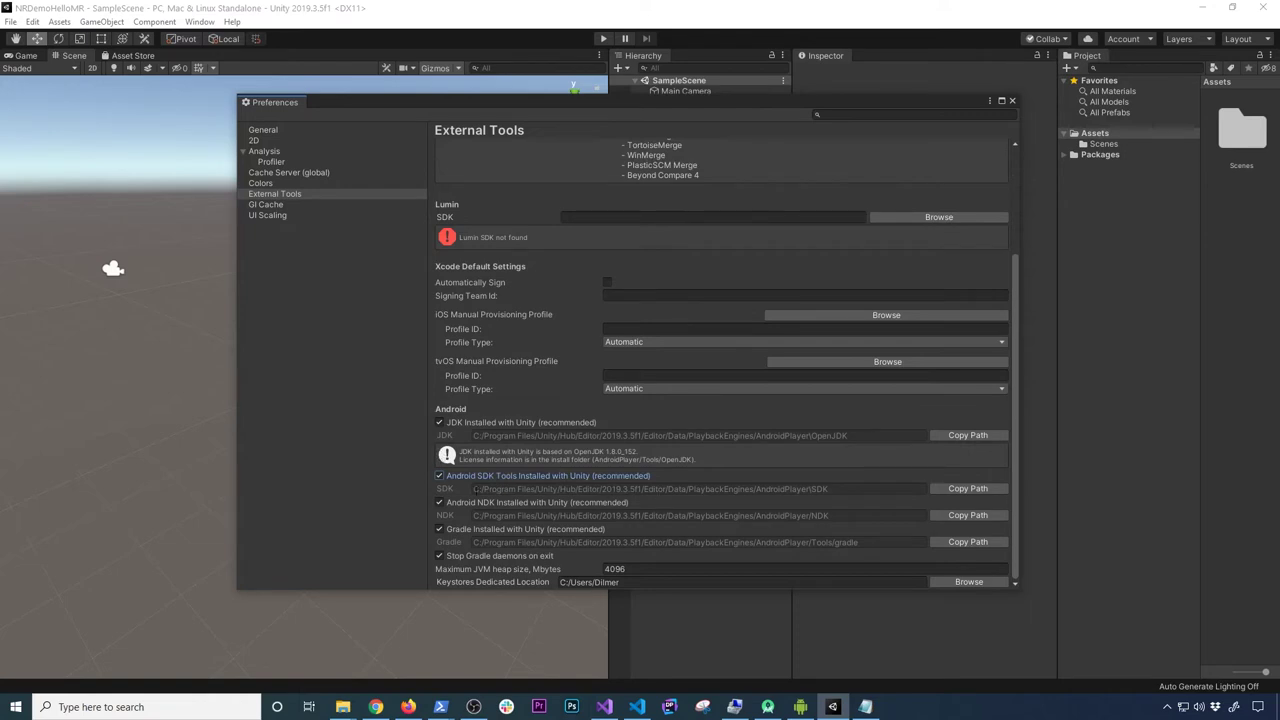
click(439, 476)
click(726, 490)
click(726, 490)
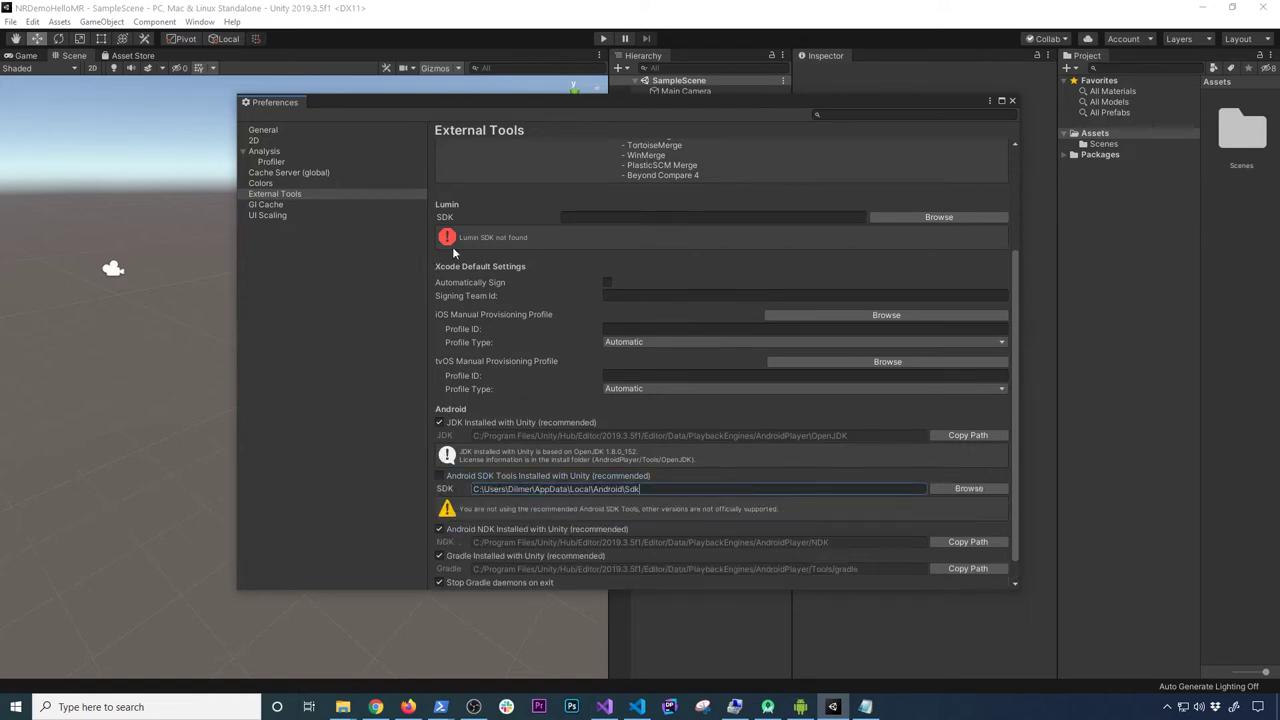
click(1011, 102)
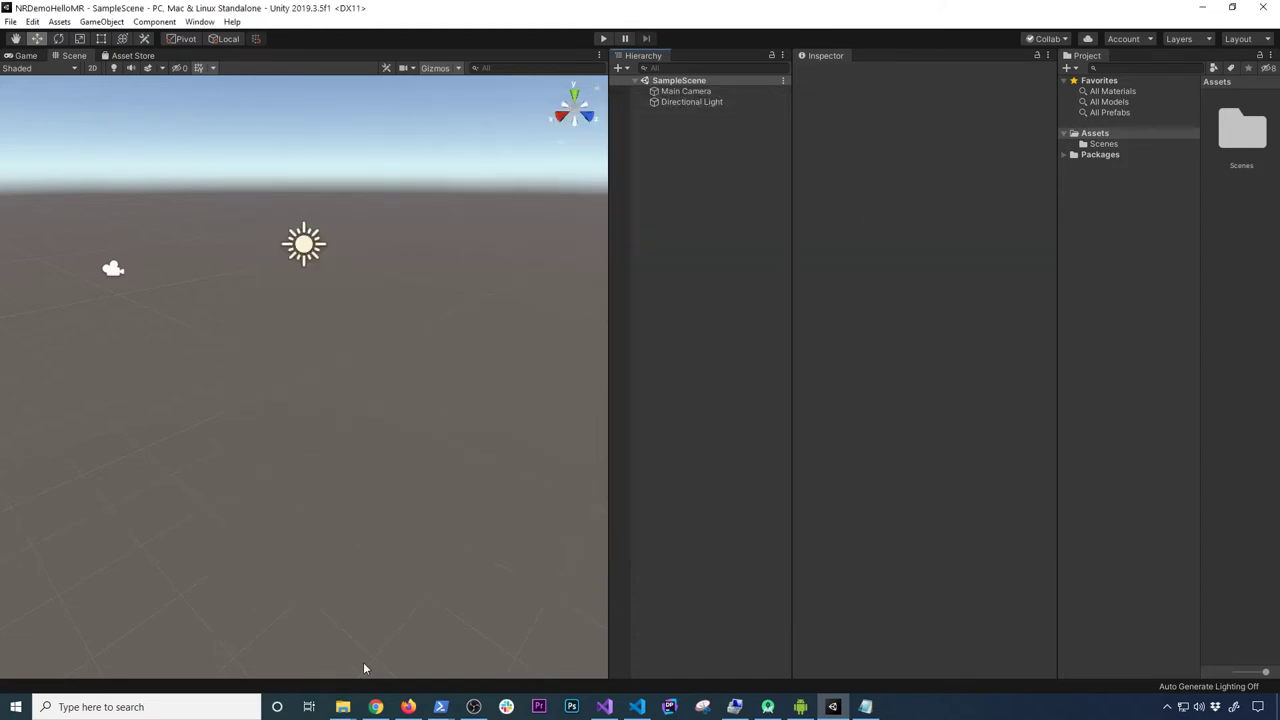
Open the downloaded NRSDKForUnity_1.3.0 package from Chrome and import all of its contents into the NRDemoHelloMR project.
click(375, 706)
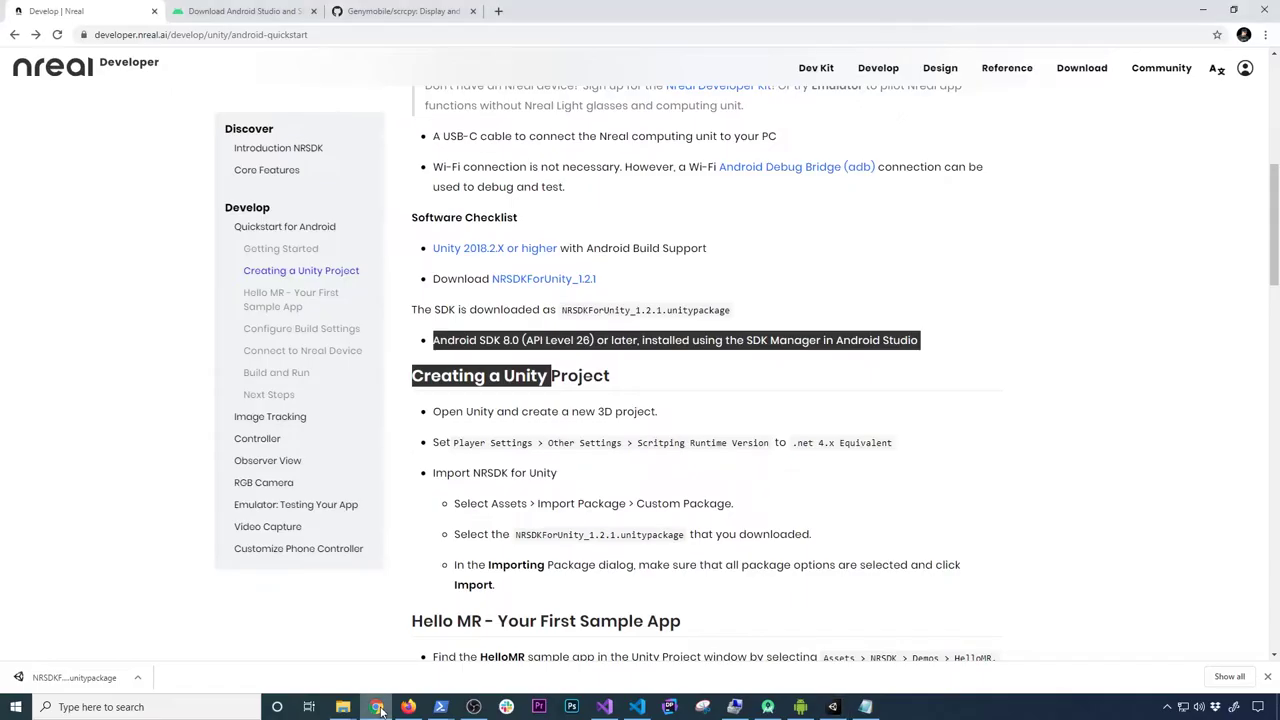
click(60, 680)
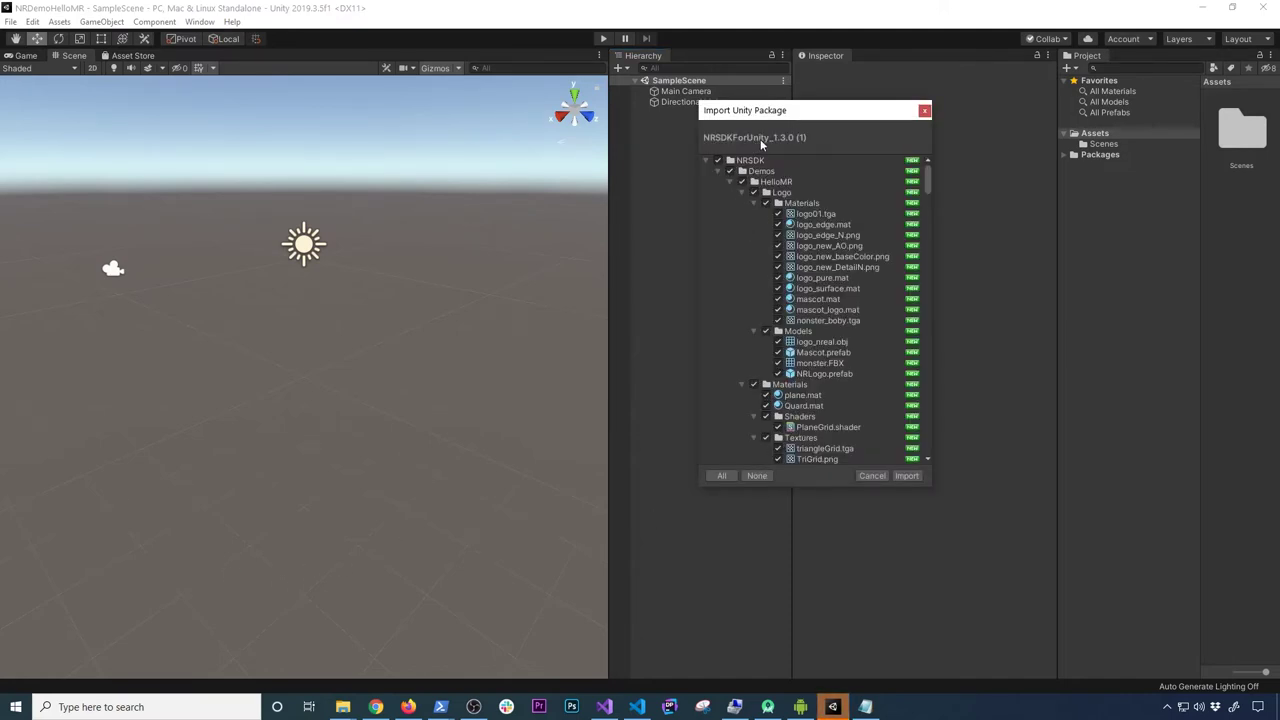
click(906, 476)
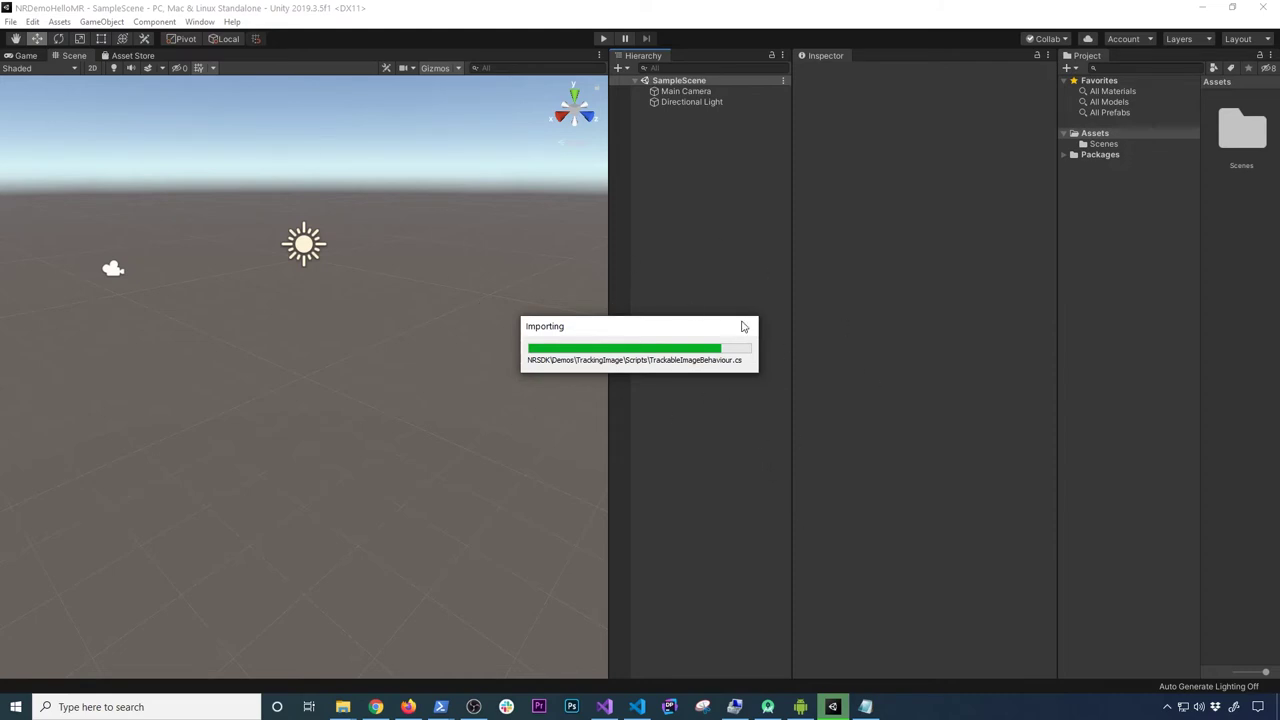
Read in Chrome's Nreal quickstart where the HelloMR sample app is located, and return to the Unity editor.
click(375, 707)
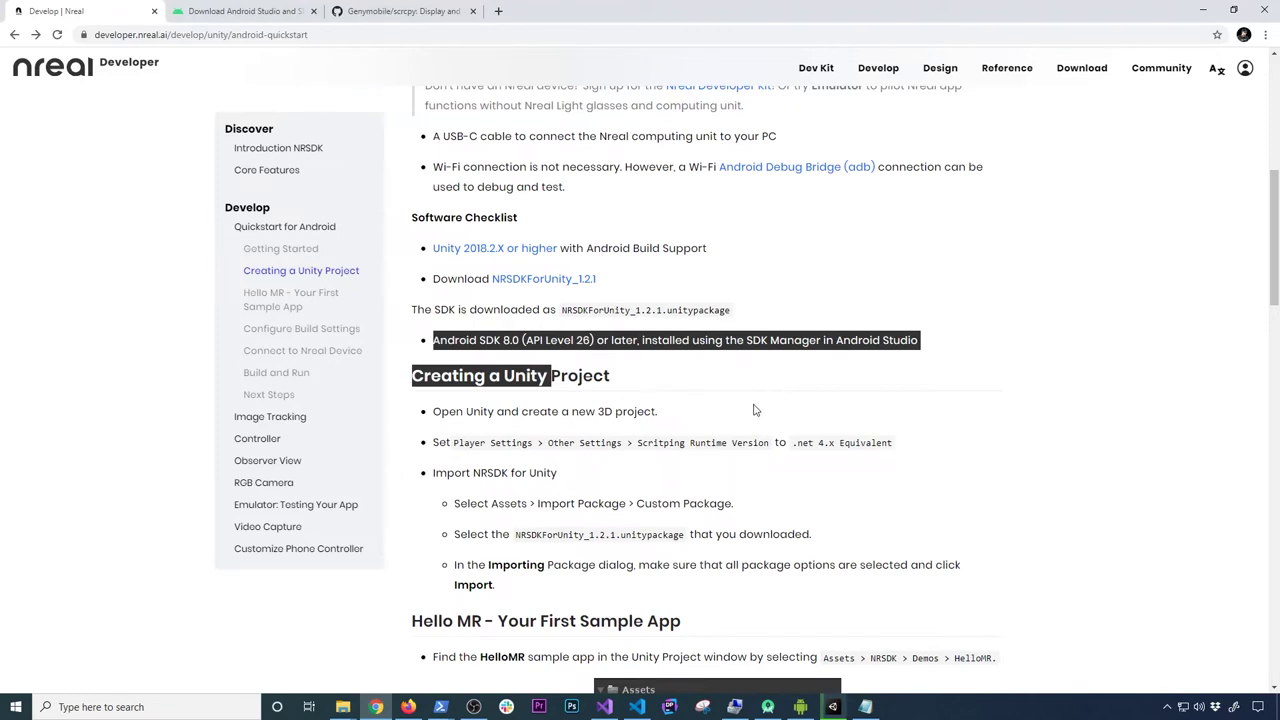
scroll(746, 418, down, 2)
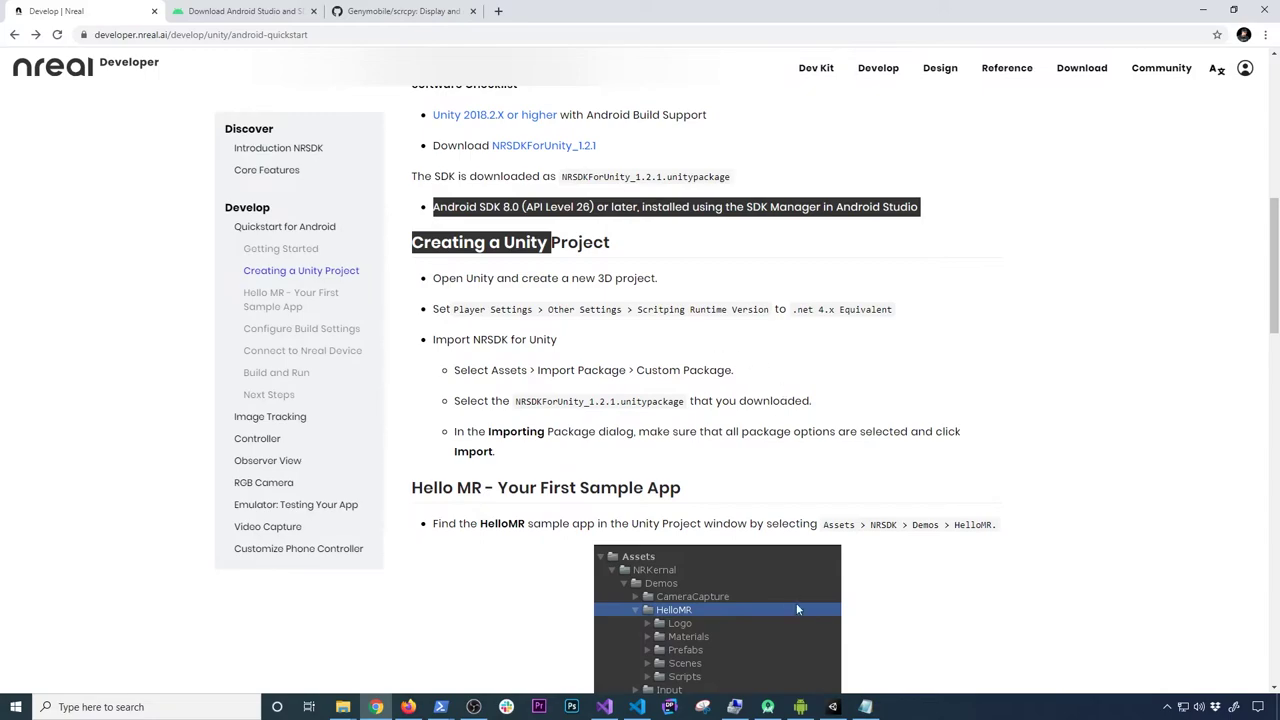
click(832, 706)
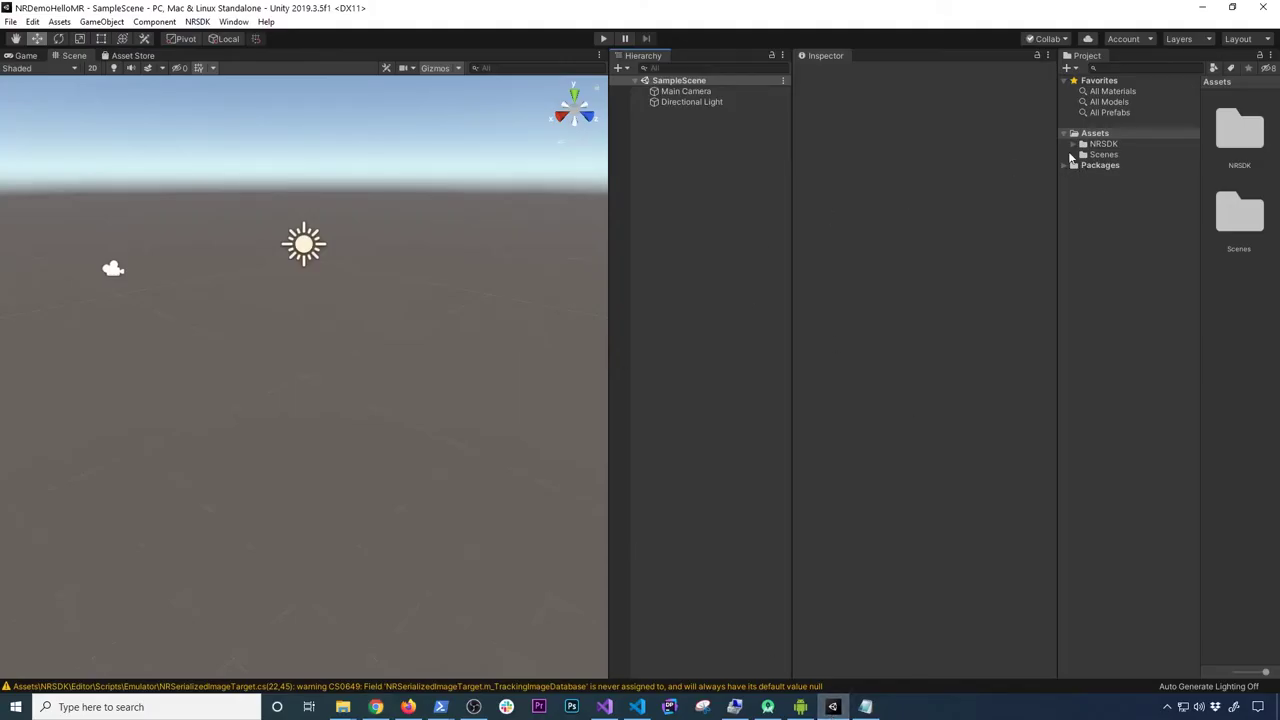
Widen the project browser and open the HelloMR scene from the NRSDK Demos folder.
click(1100, 155)
drag(1058, 185, 673, 186)
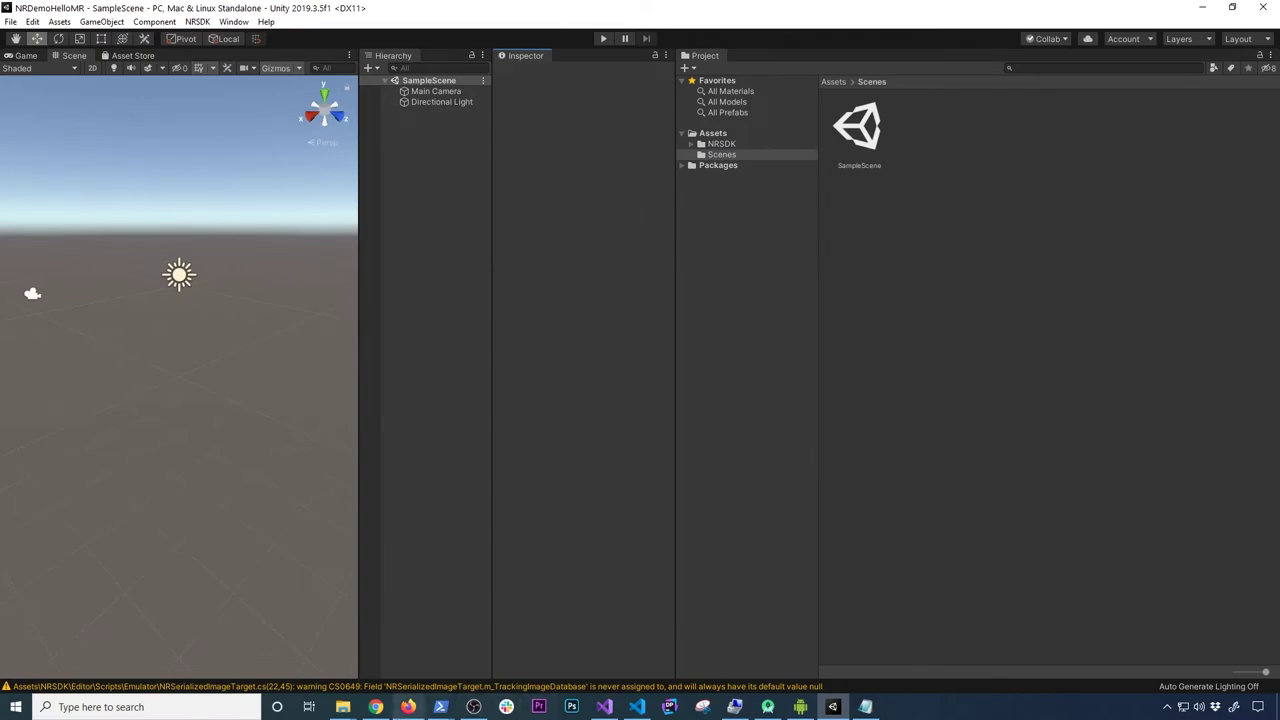
click(375, 706)
click(832, 706)
click(744, 143)
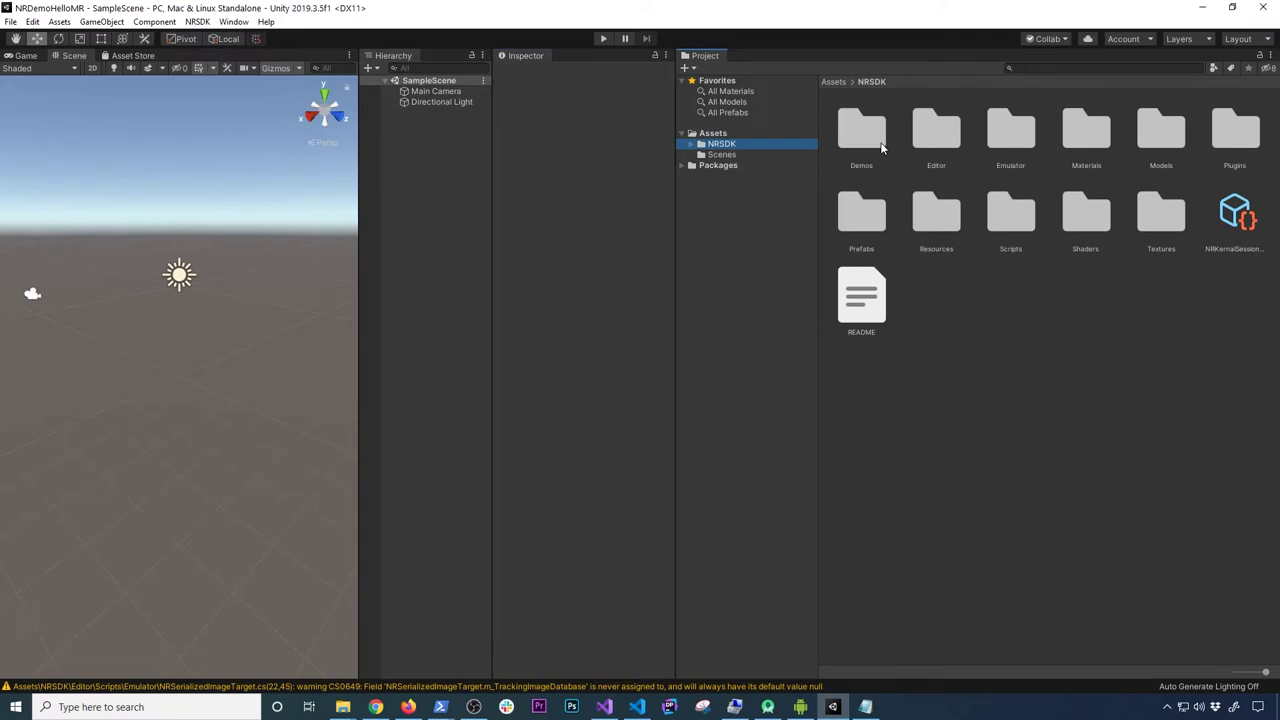
click(698, 144)
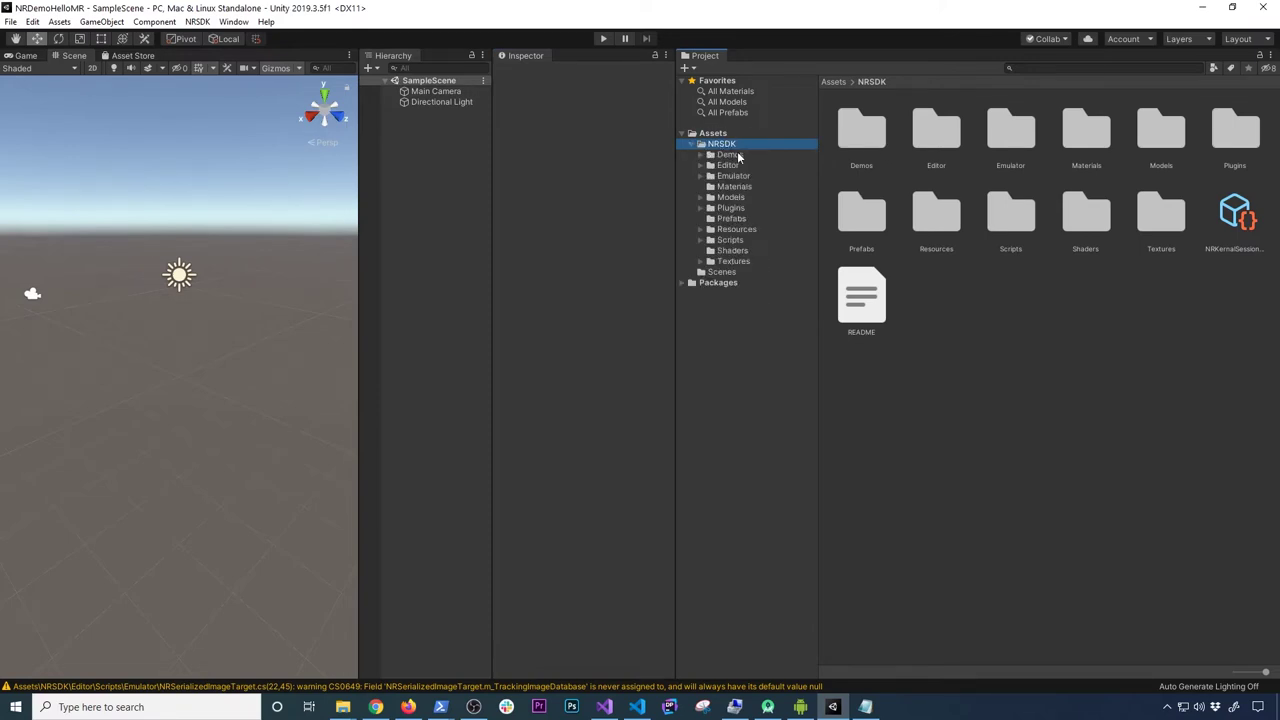
click(738, 156)
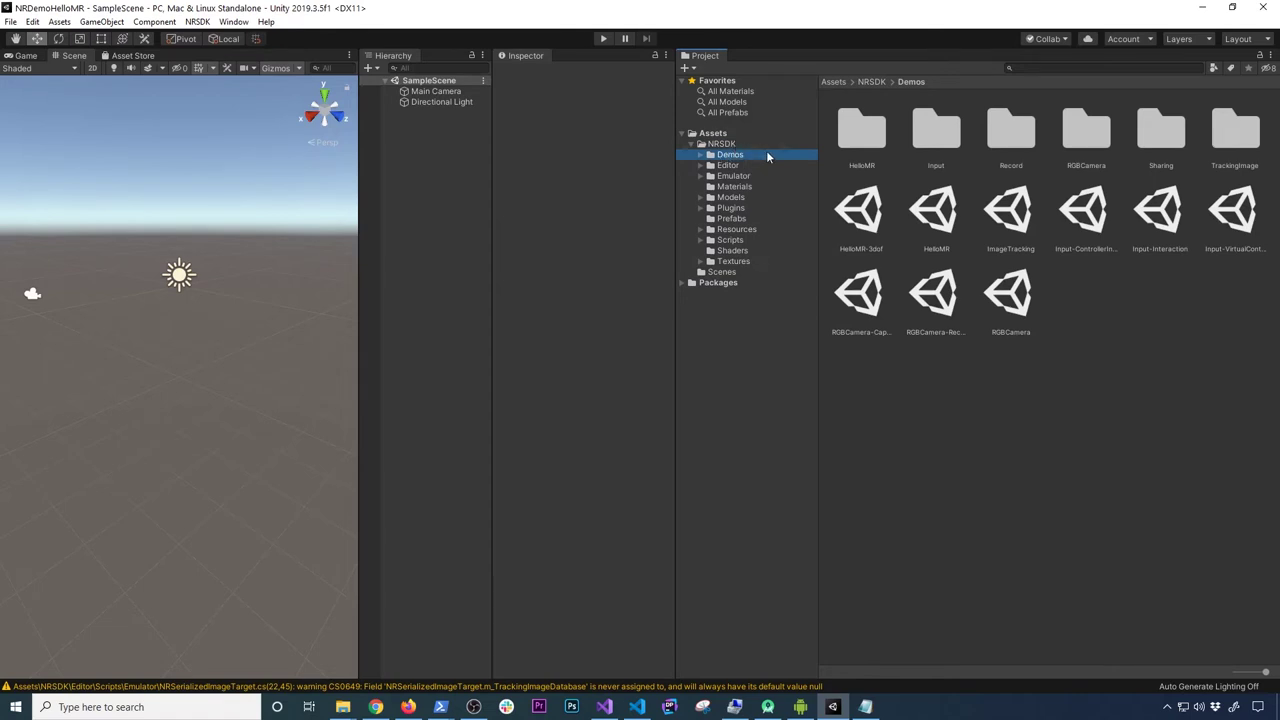
double_click(943, 226)
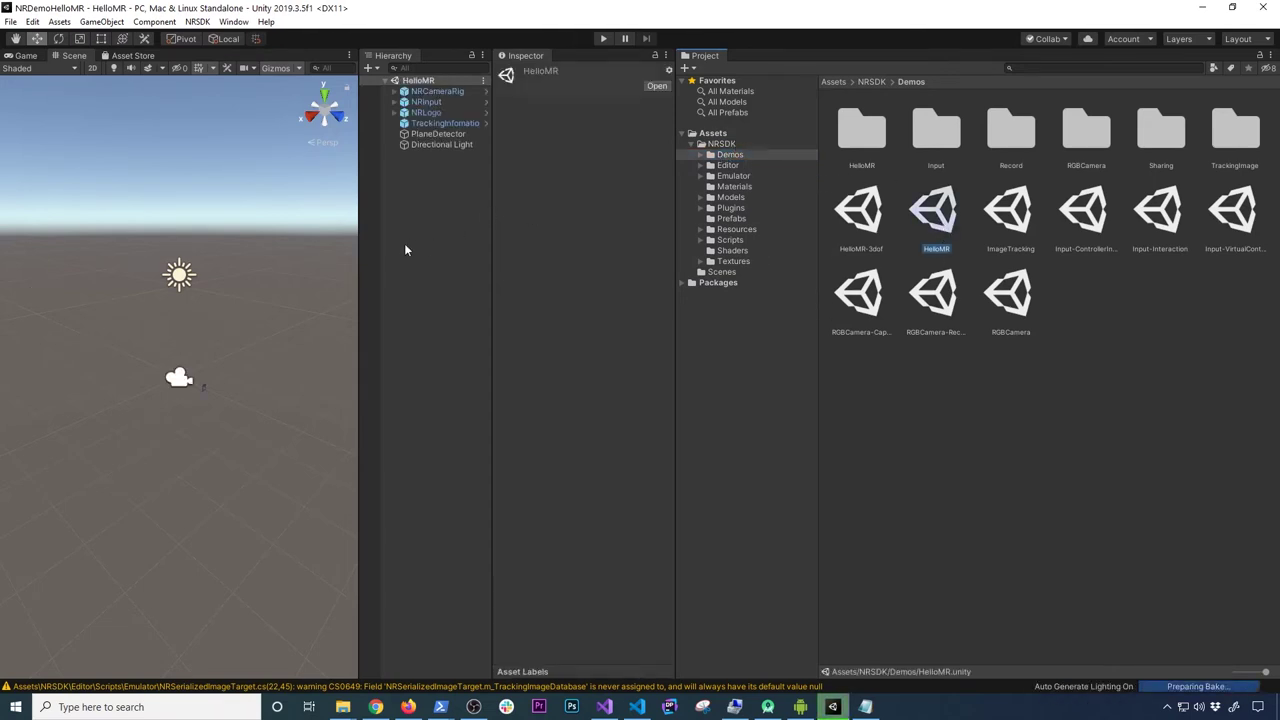
Enlarge the Scene view, adjust the 3D gizmo icon size, and examine the HelloMR scene's camera and NRLogo object.
drag(358, 255, 616, 300)
scroll(390, 380, up, 6)
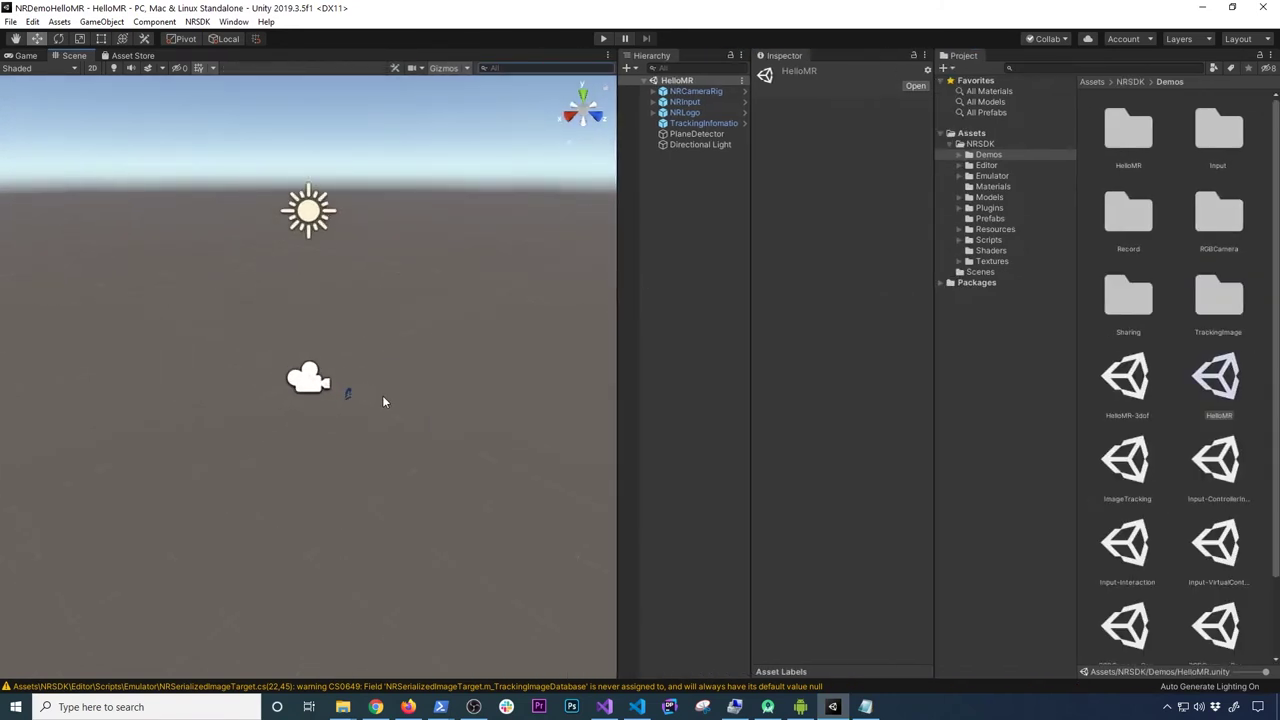
scroll(406, 375, down, 4)
alt+drag(386, 437, 766, 477)
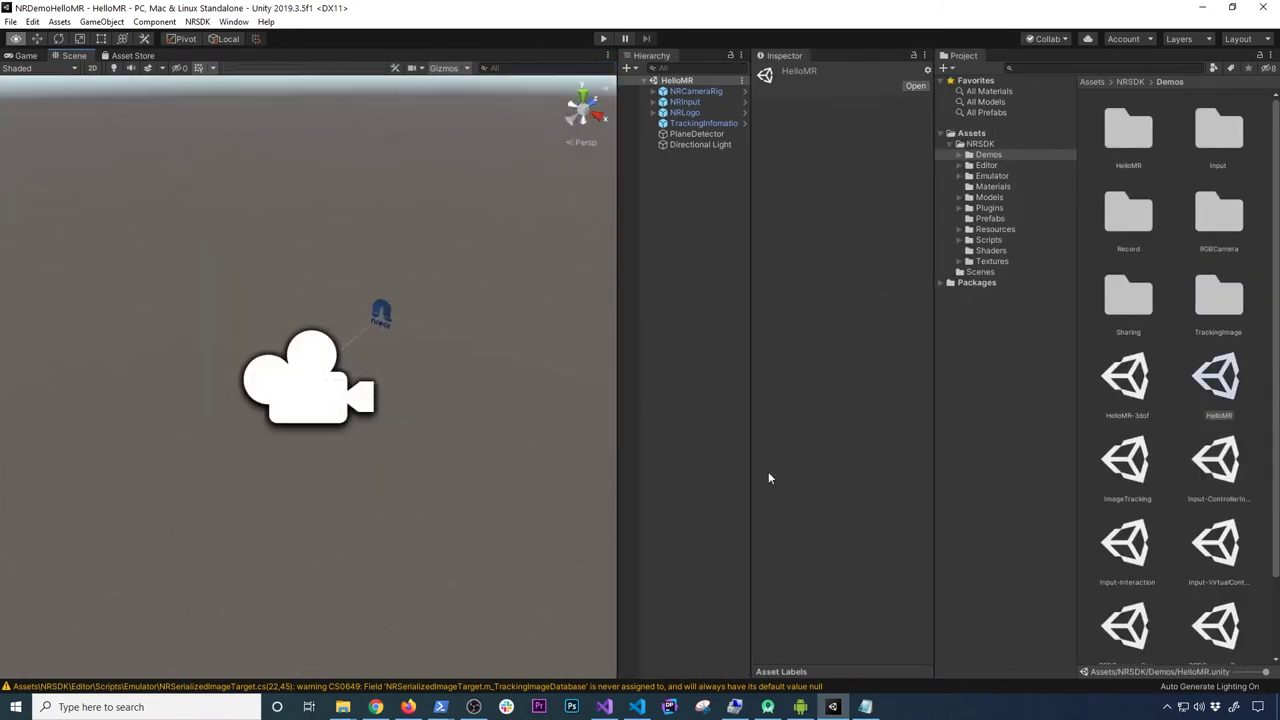
click(462, 68)
drag(552, 86, 543, 88)
alt+drag(306, 209, 526, 266)
alt+drag(453, 297, 451, 327)
click(343, 330)
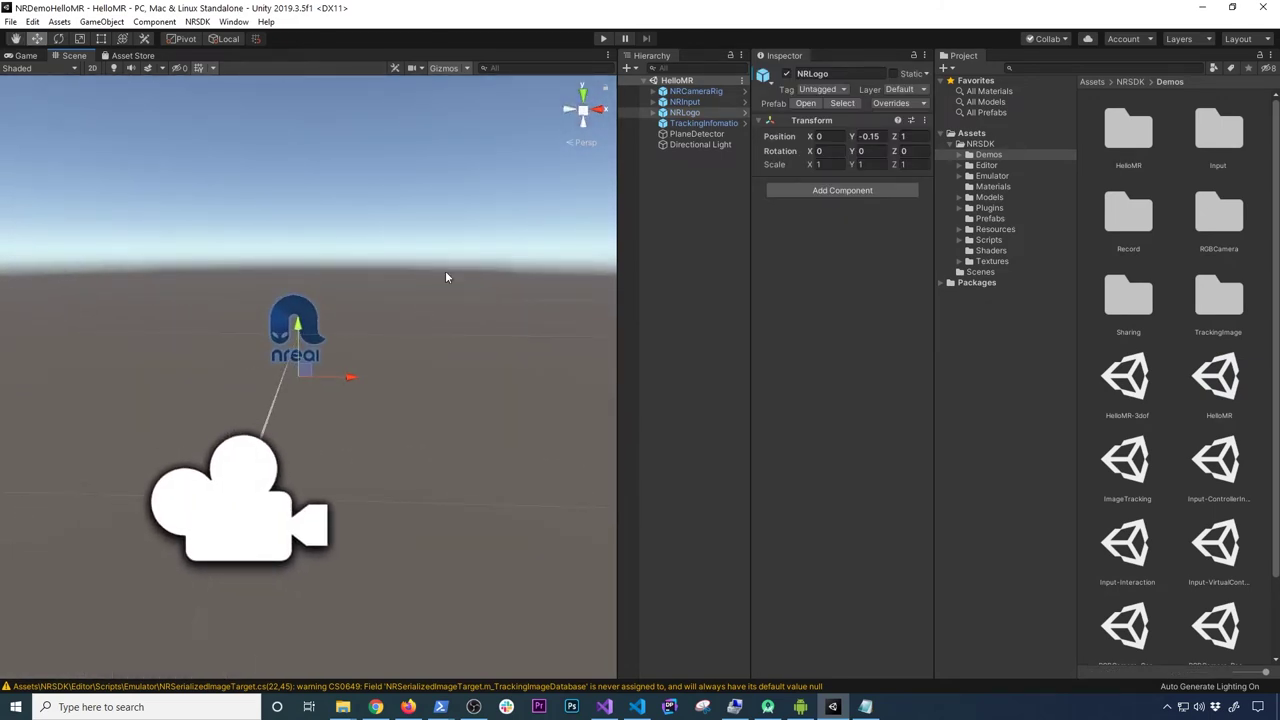
Inspect the NRInput and PlaneDetector components, view the Mascot prefab assigned to the Hello MR Controller, and return to the scene.
click(697, 102)
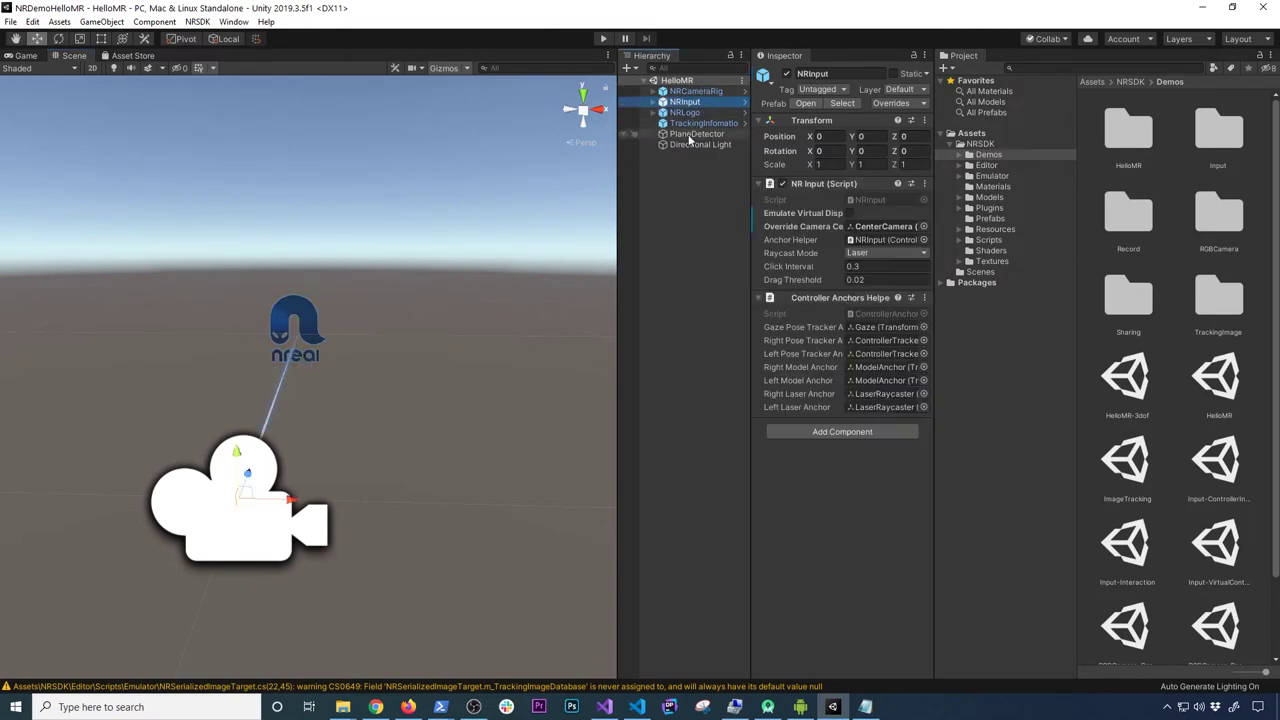
click(692, 134)
double_click(870, 249)
alt+drag(398, 430, 288, 437)
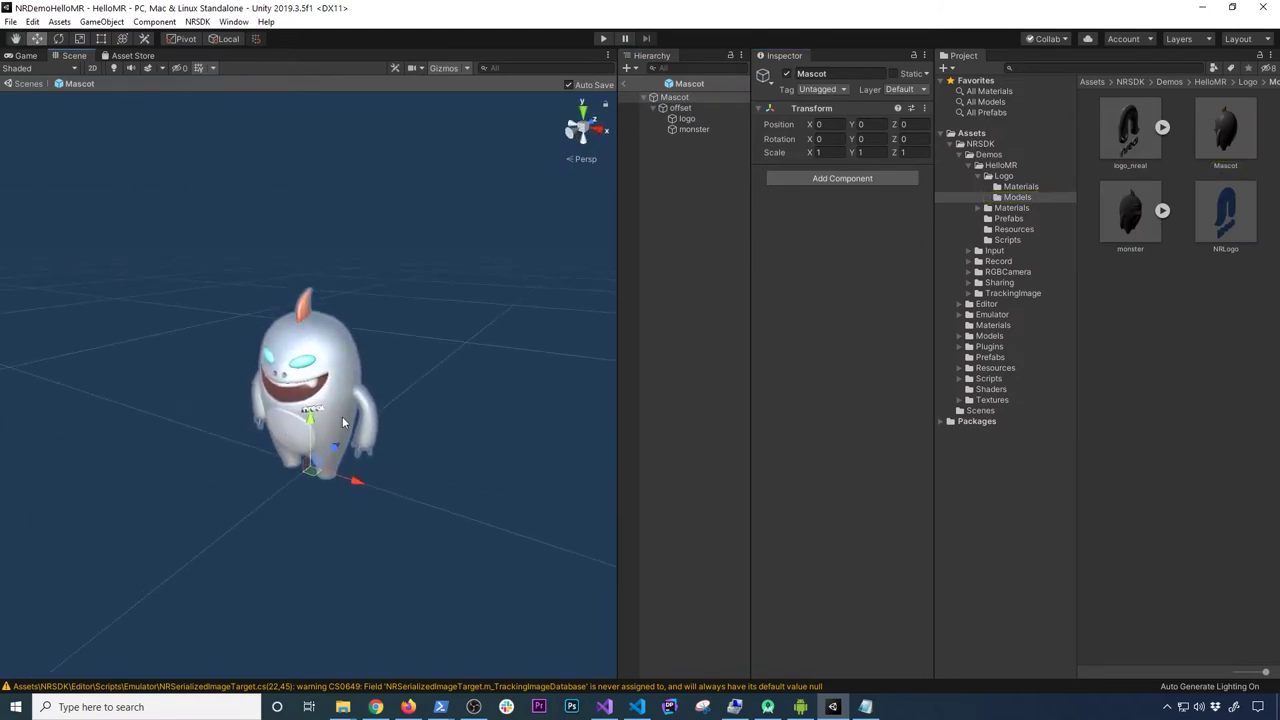
click(623, 84)
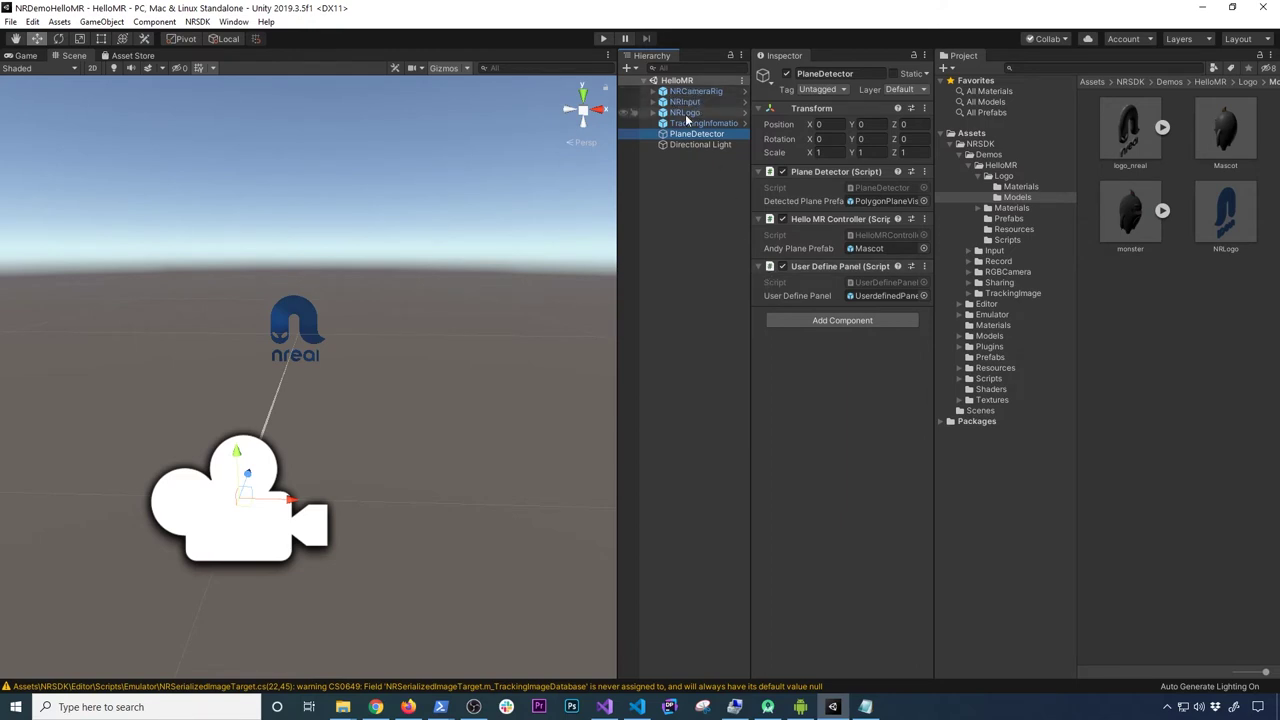
click(674, 170)
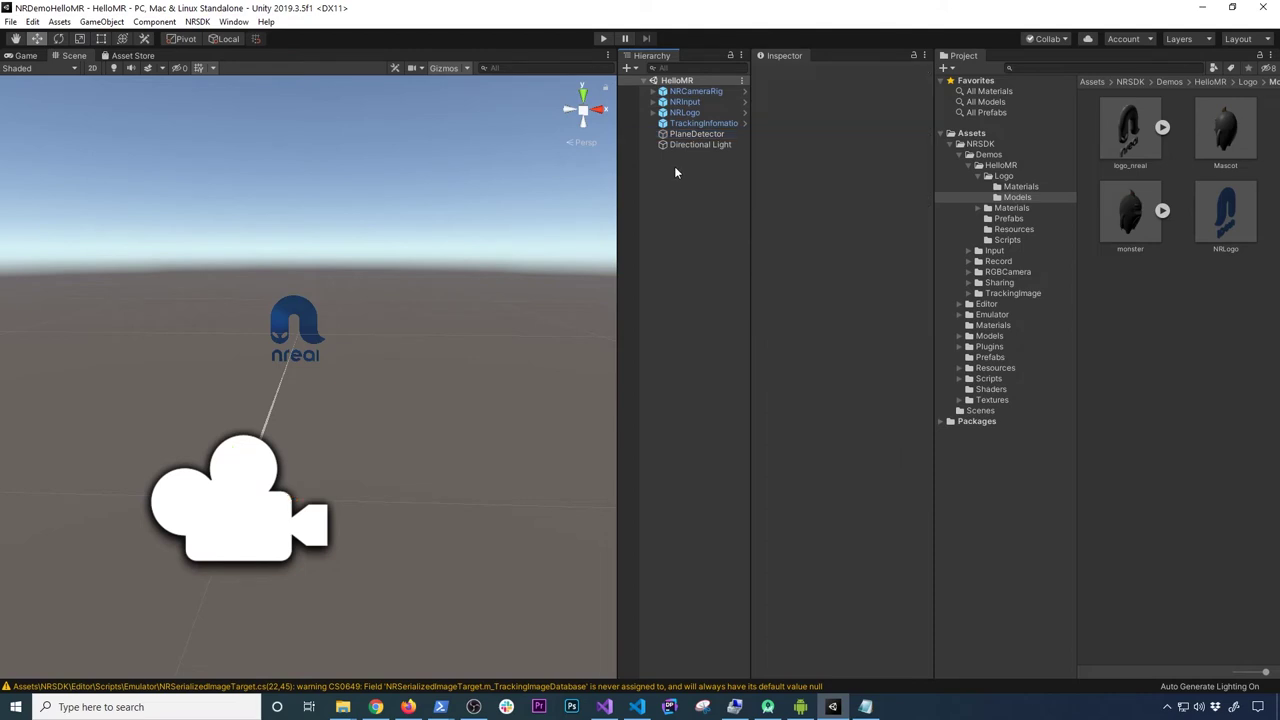
Add the open HelloMR scene to the build settings and switch the build platform to Android.
click(11, 21)
click(52, 158)
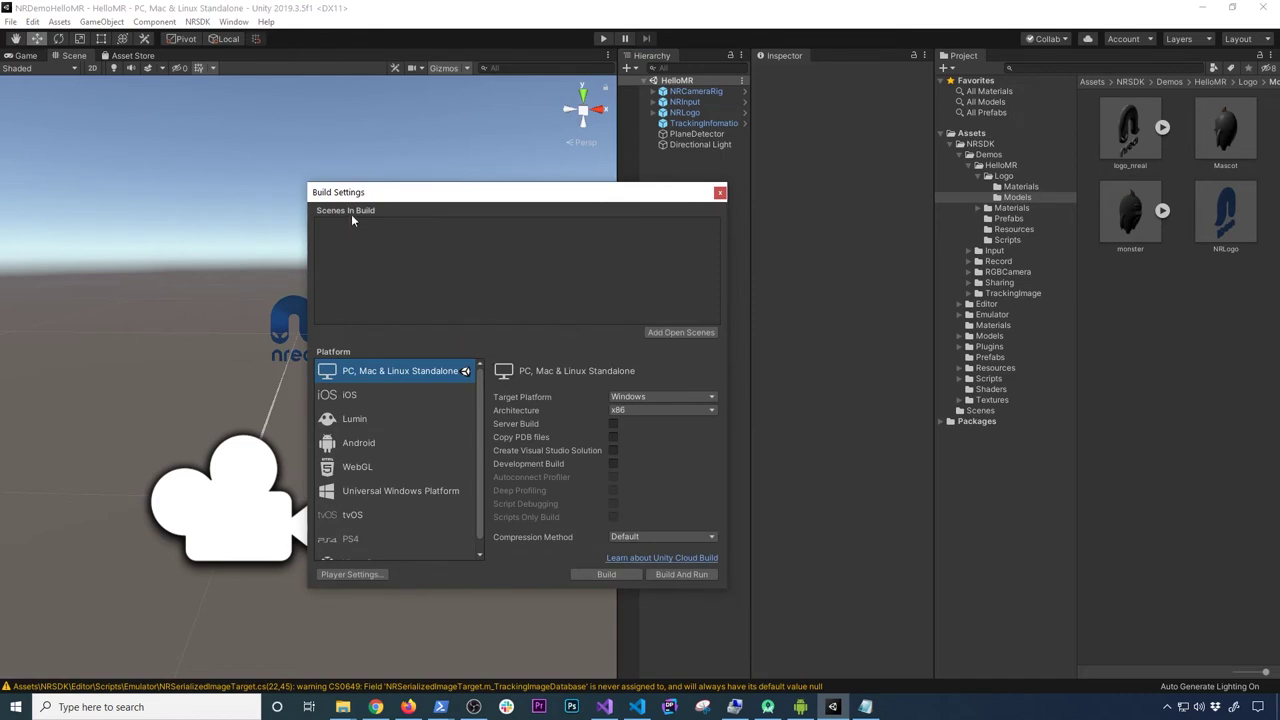
click(652, 334)
click(375, 447)
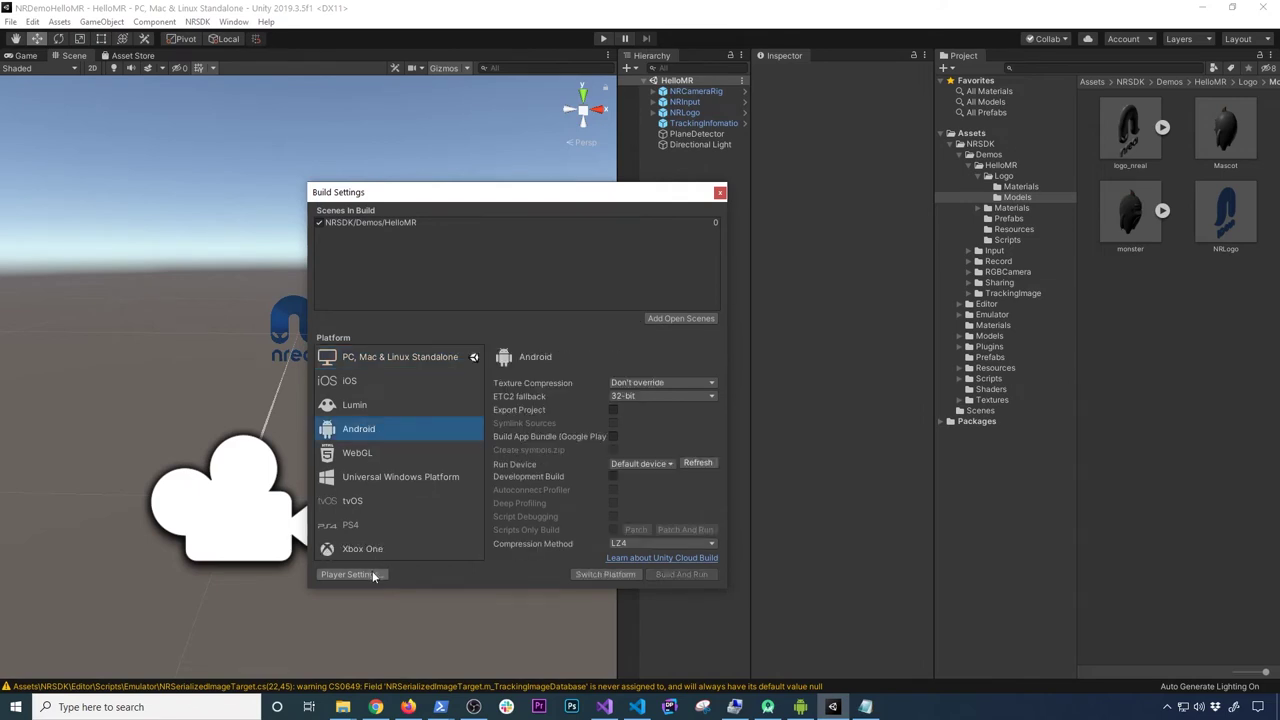
click(604, 574)
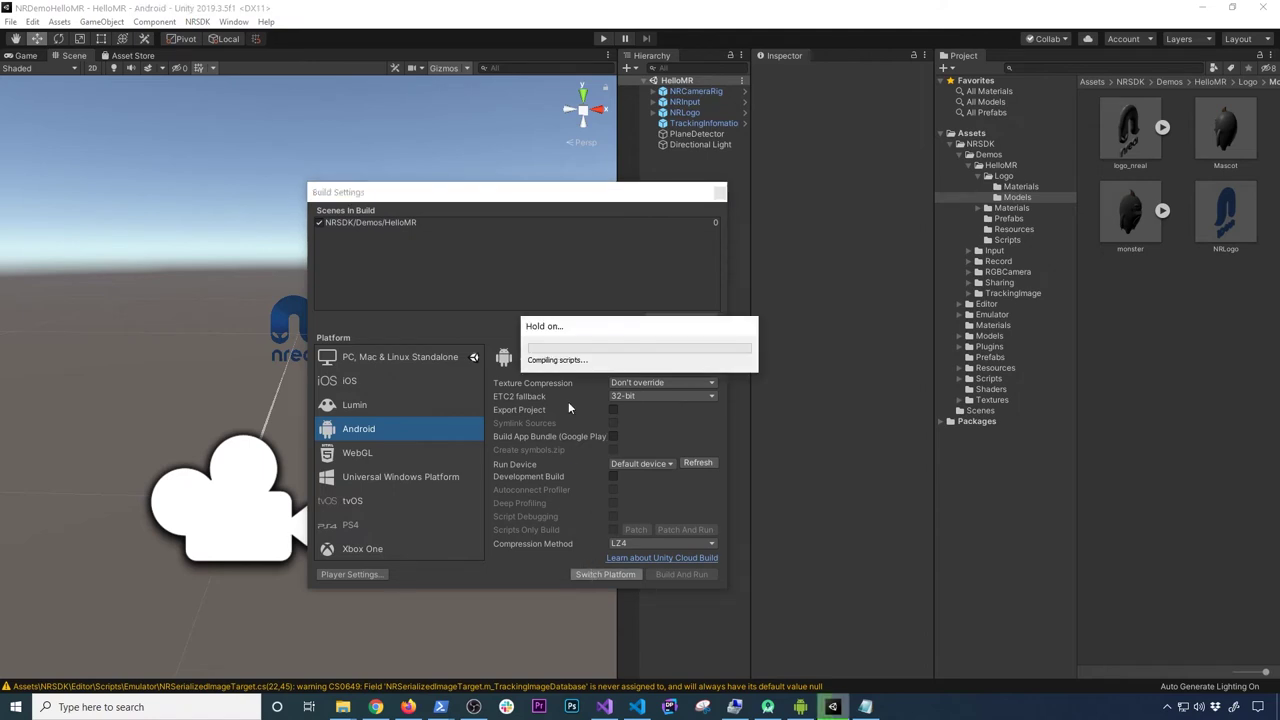
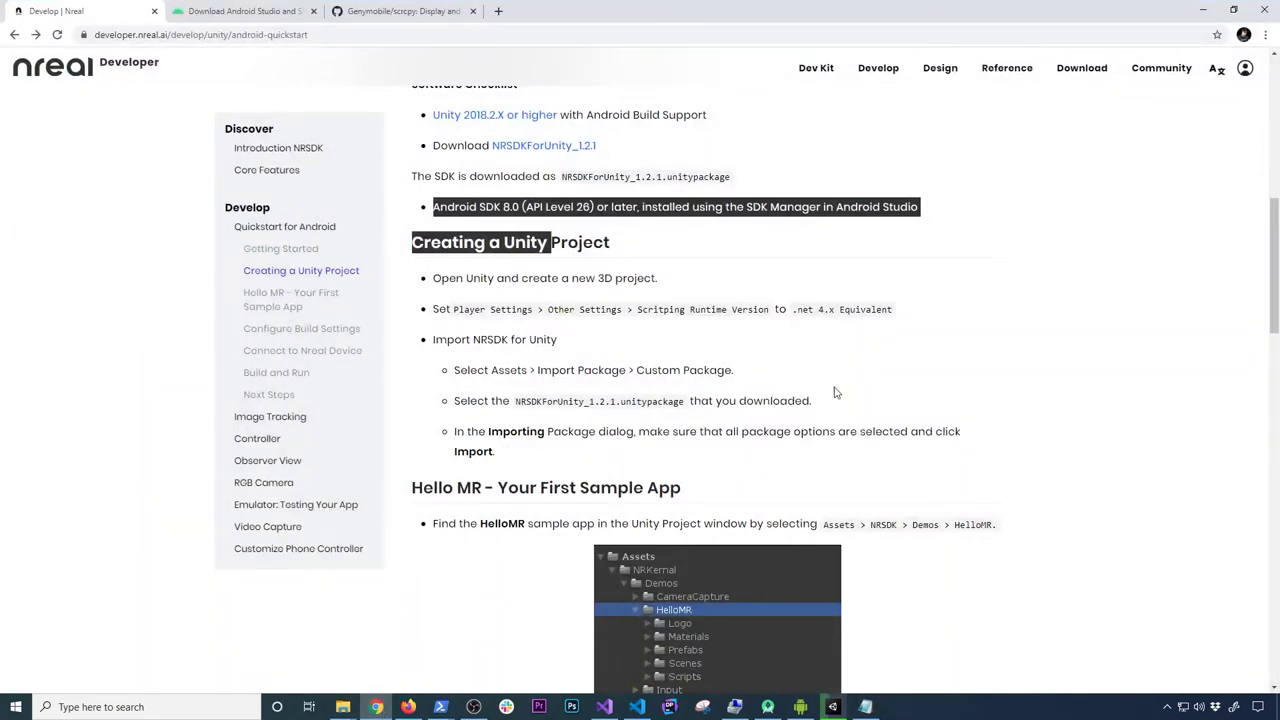
Review the Nreal quickstart in Chrome from Creating a Unity Project through the Configure Build Settings table of player settings.
scroll(838, 400, down, 2)
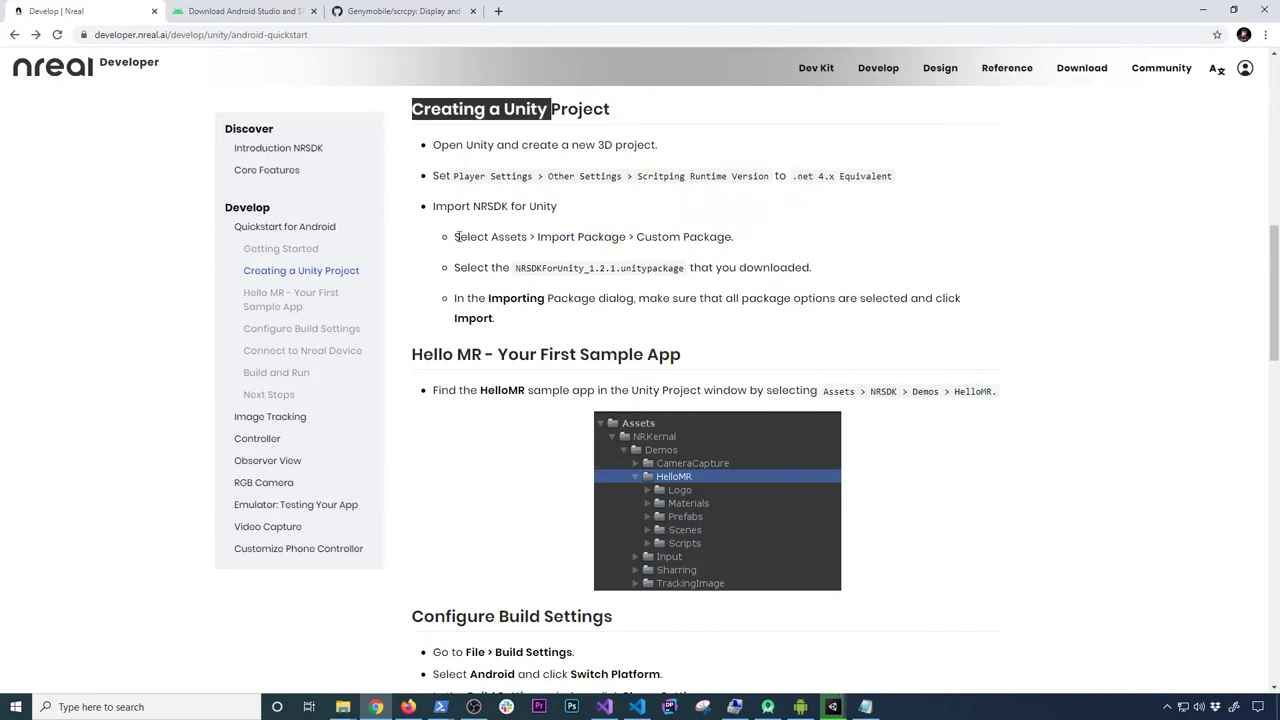
drag(516, 268, 811, 268)
drag(412, 109, 580, 354)
scroll(531, 289, down, 2)
click(531, 289)
drag(407, 154, 726, 350)
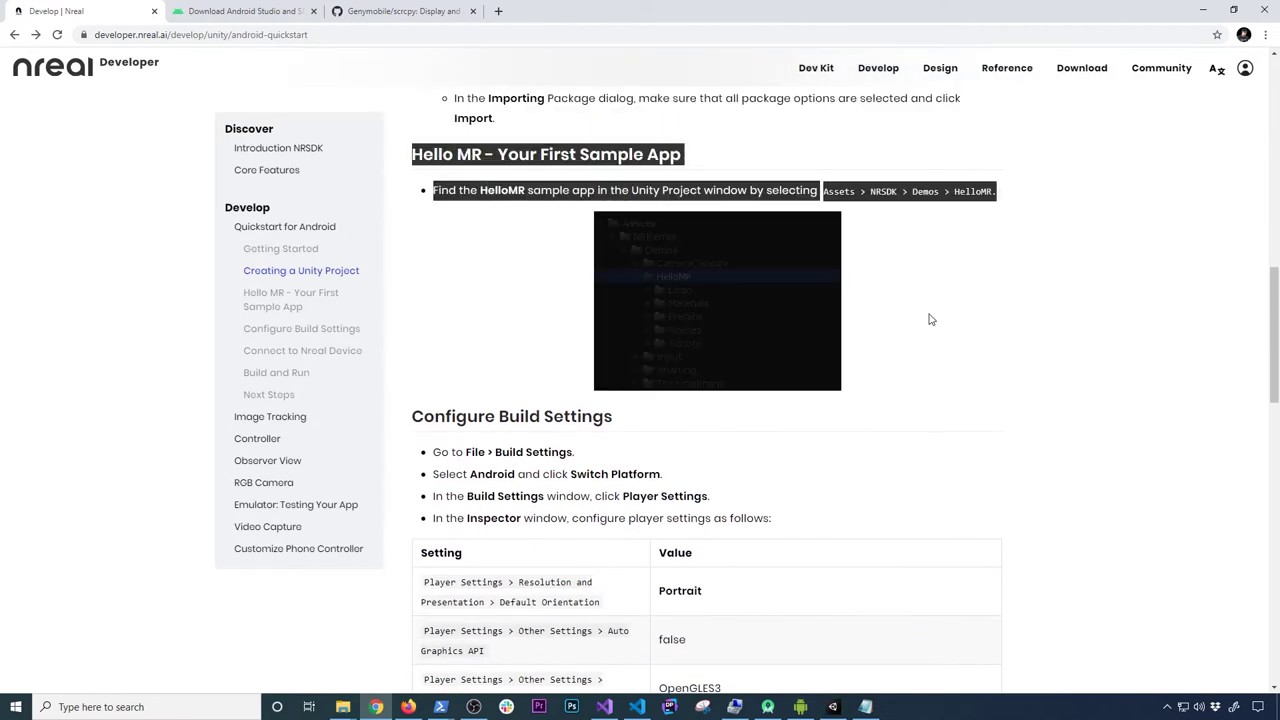
click(712, 308)
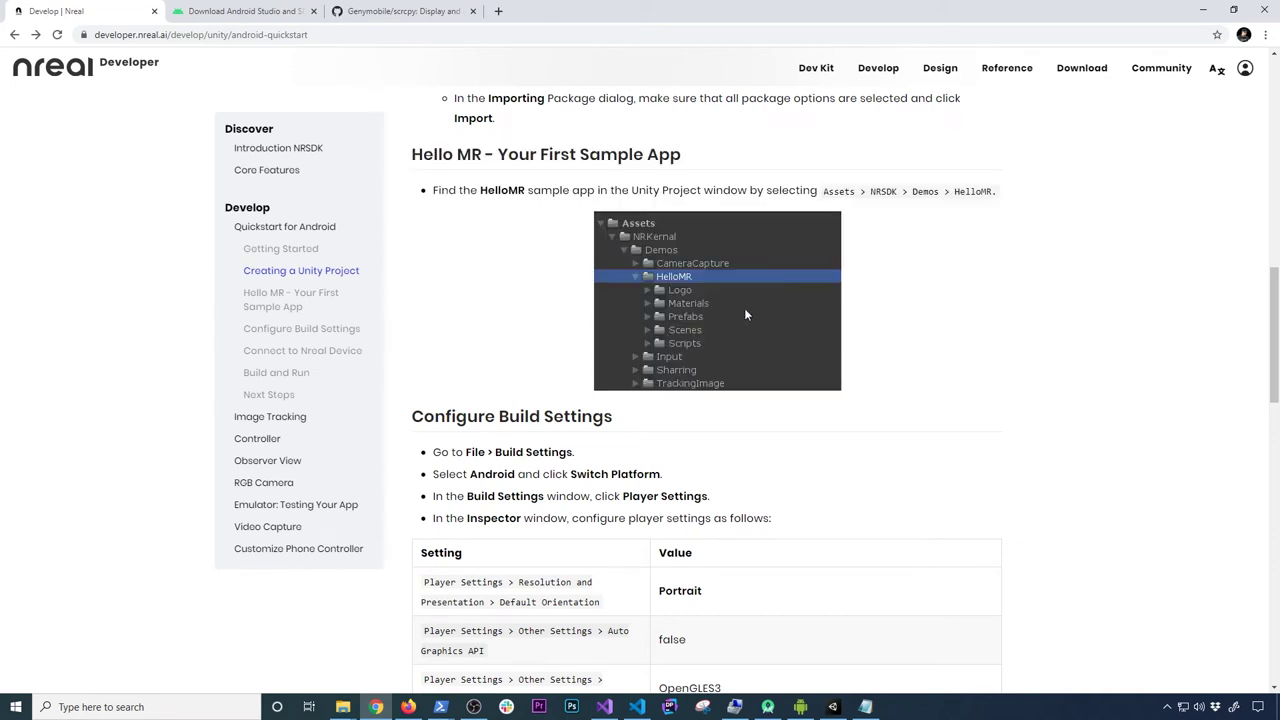
scroll(892, 413, down, 3)
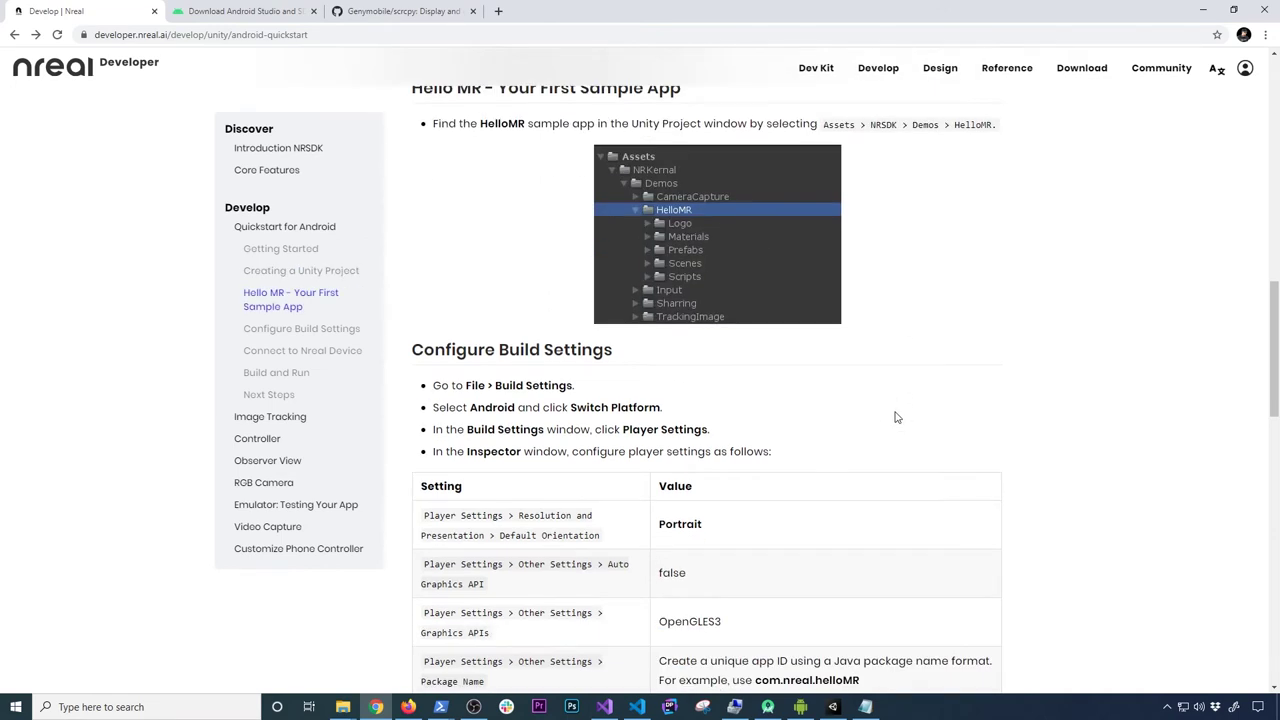
scroll(580, 316, up, 1)
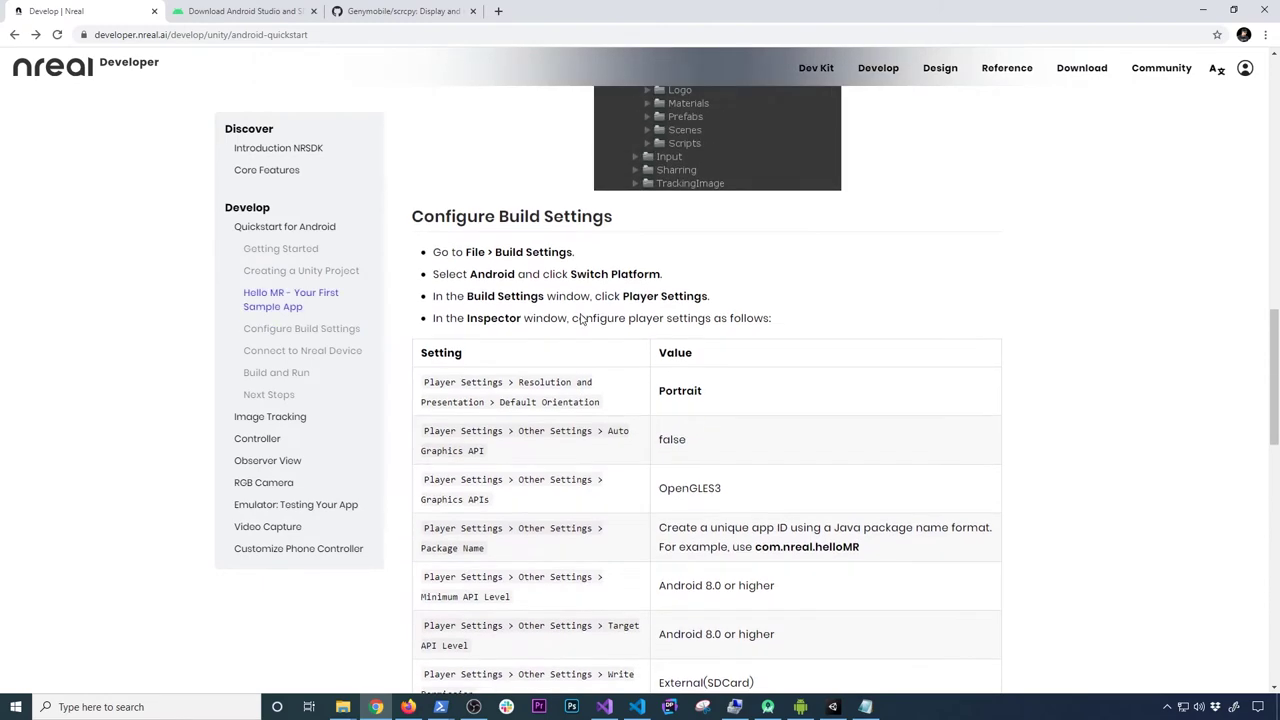
Check the quickstart's settings table, and in Unity's project Quality settings set the Medium level's VSync Count to Don't Sync.
scroll(580, 312, down, 3)
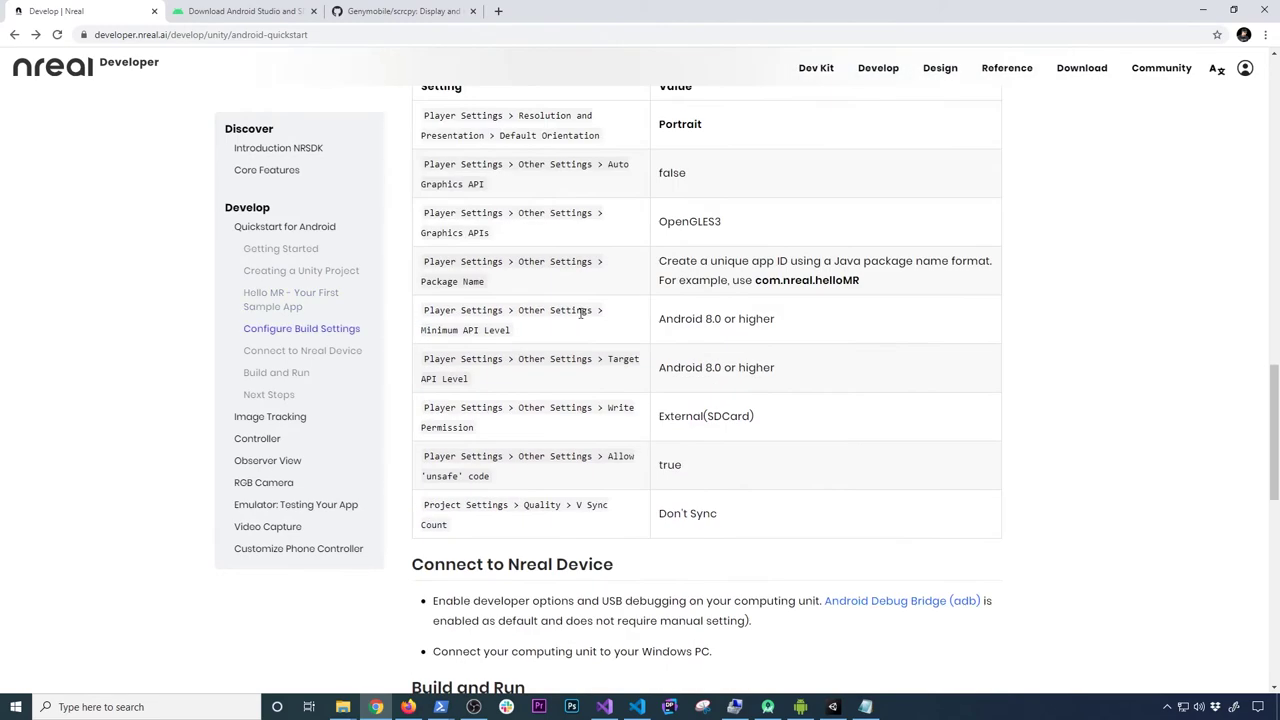
scroll(600, 388, up, 2)
scroll(602, 390, up, 1)
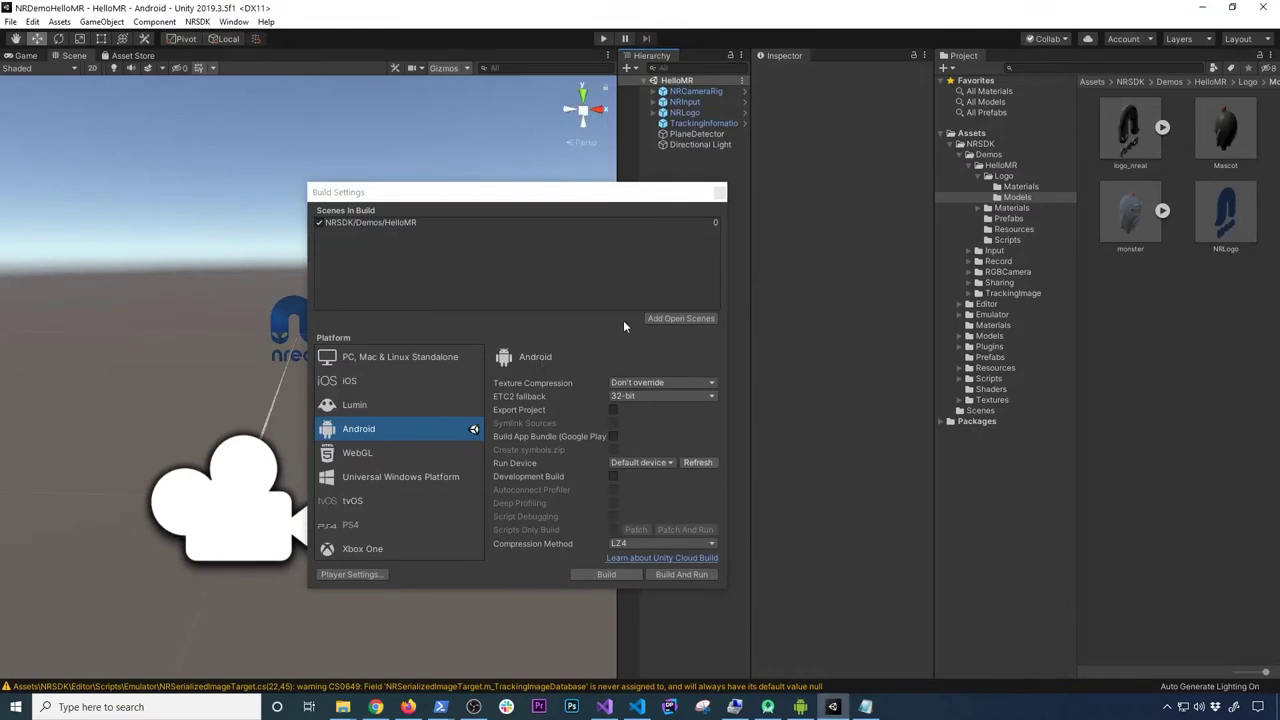
click(352, 574)
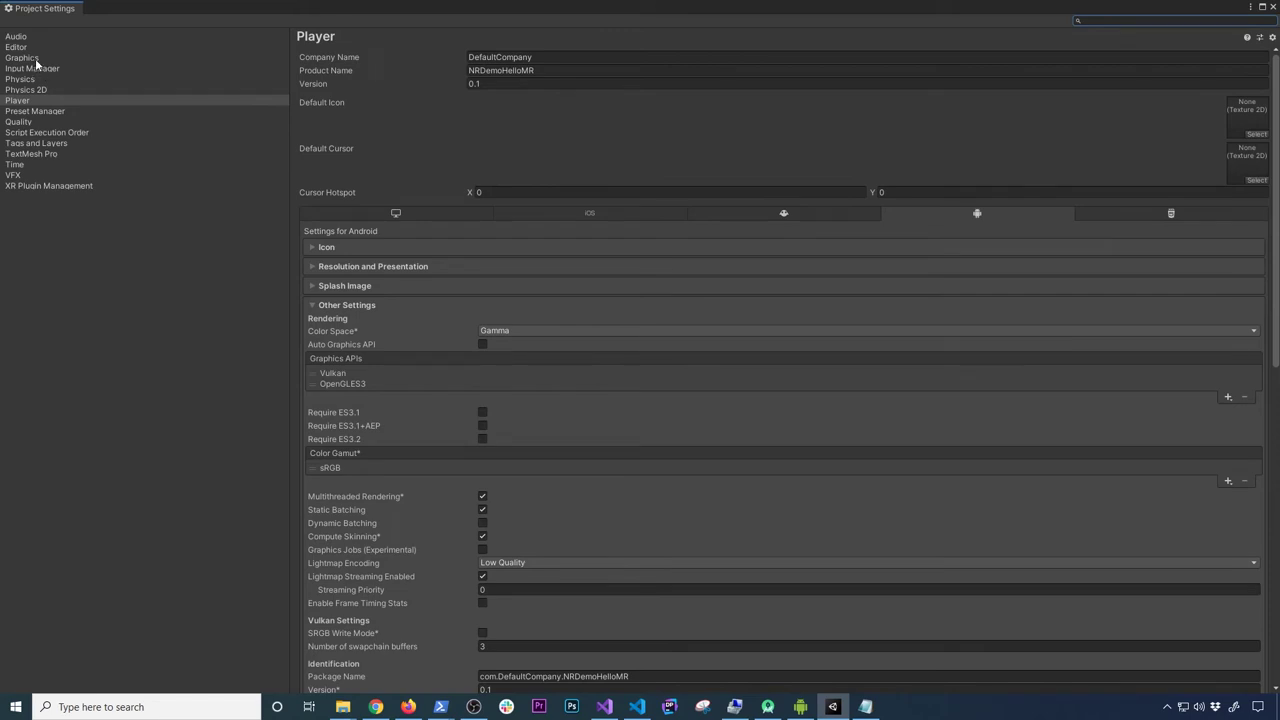
click(29, 125)
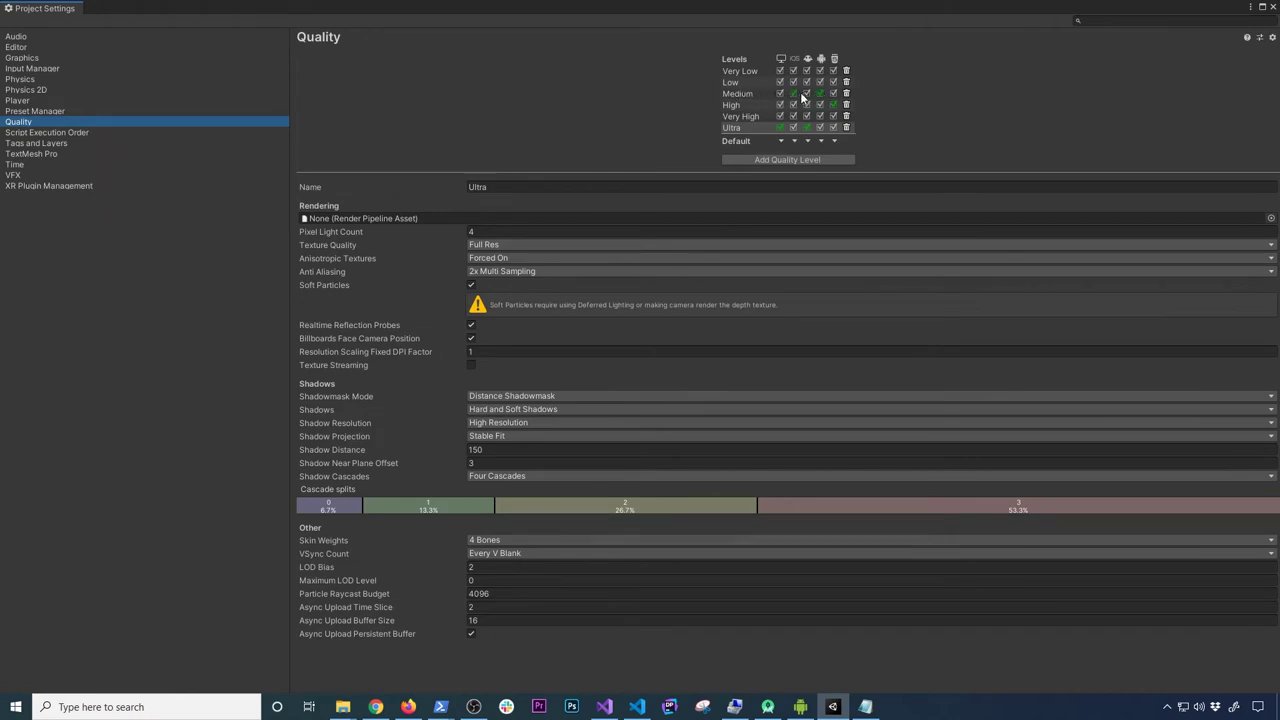
click(746, 93)
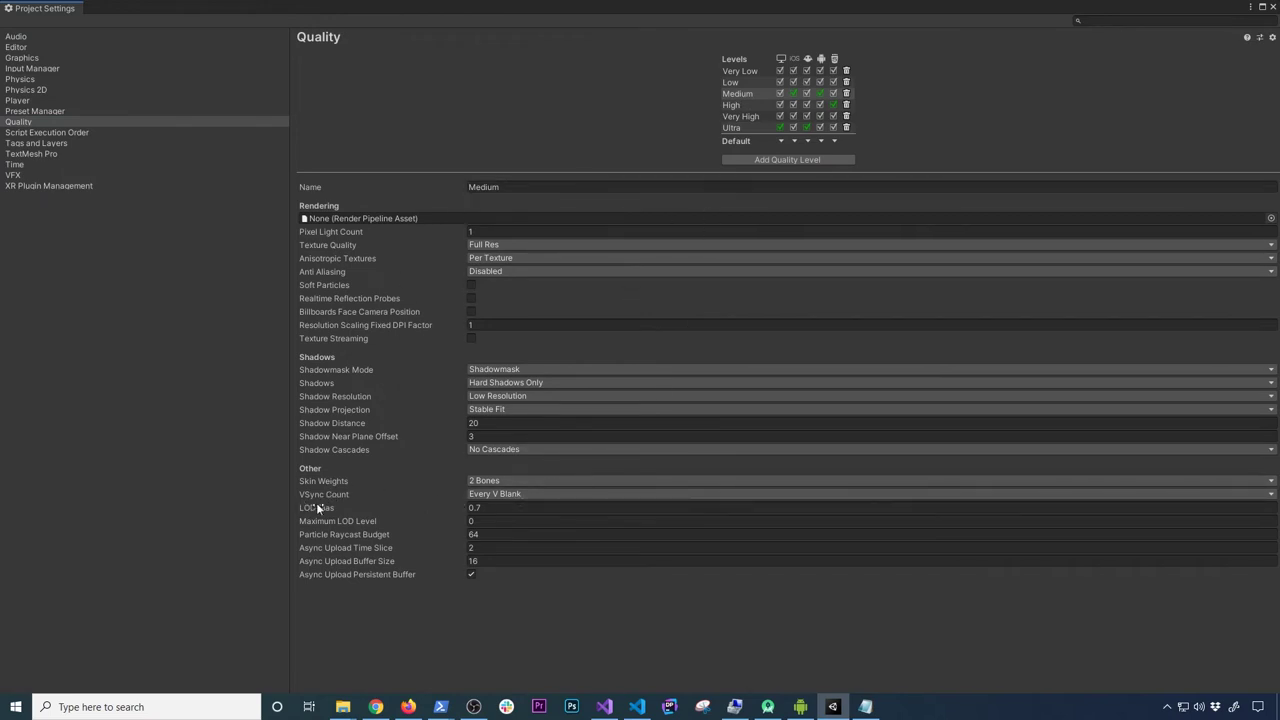
click(488, 494)
click(490, 508)
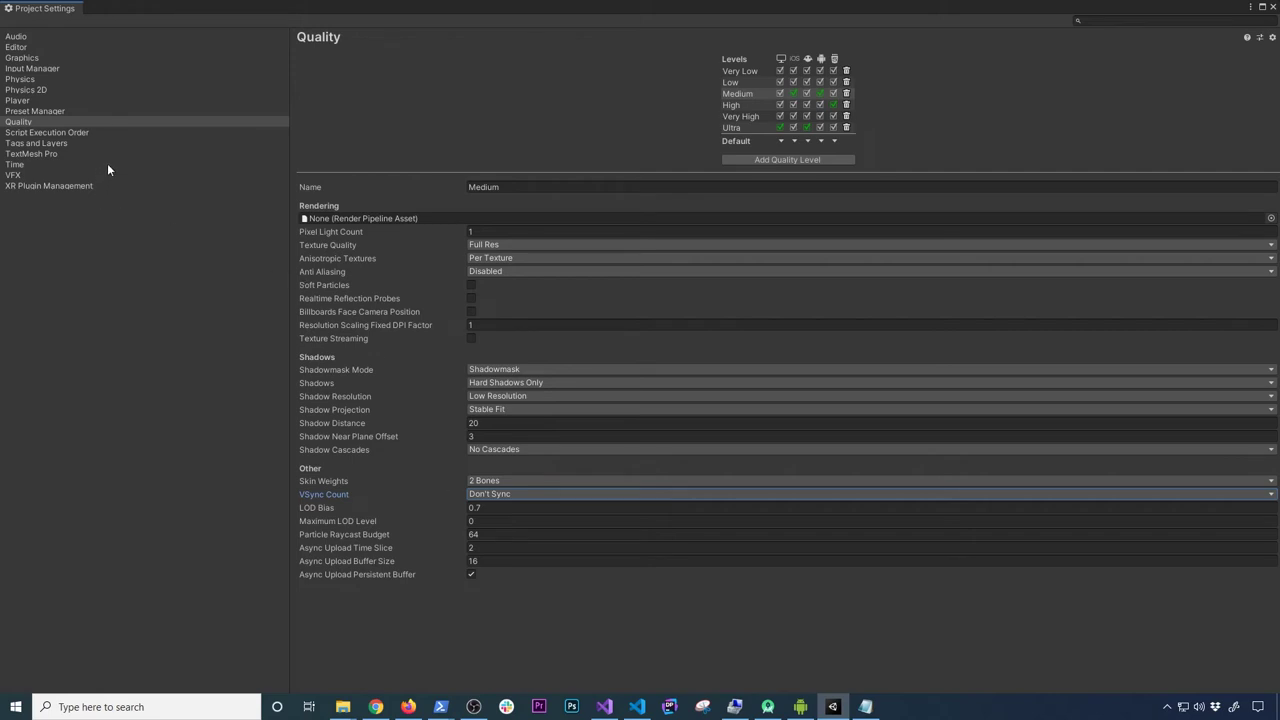
In the Player settings, set the company name to Dilmer Games LLC and the product name to NRDemoHelloMR.
click(20, 101)
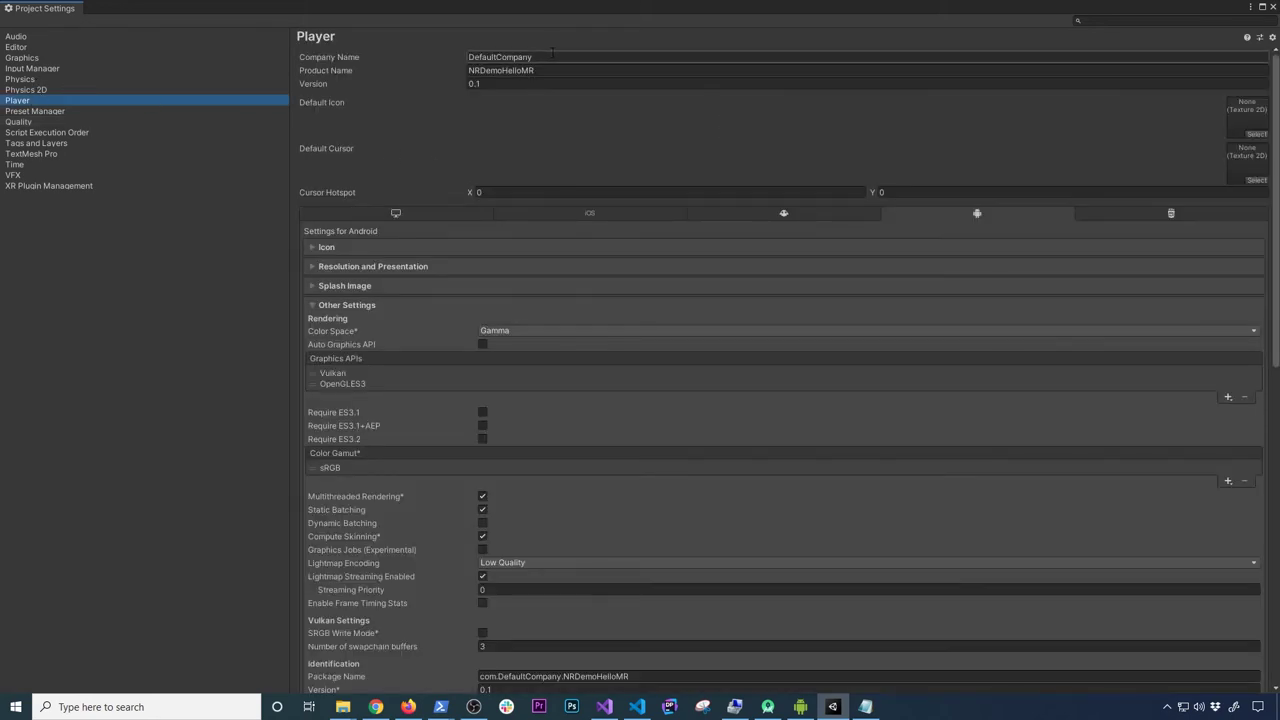
double_click(508, 57)
text(Diimer Games LLC)
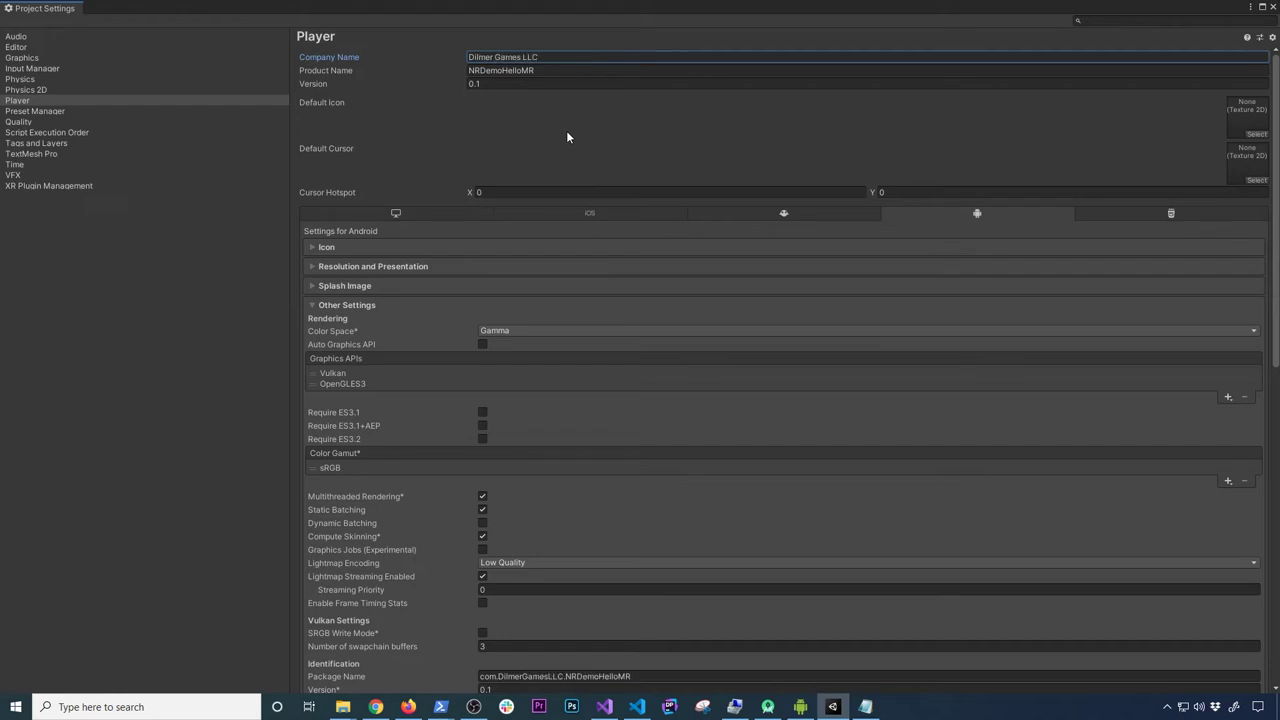
key(Tab)
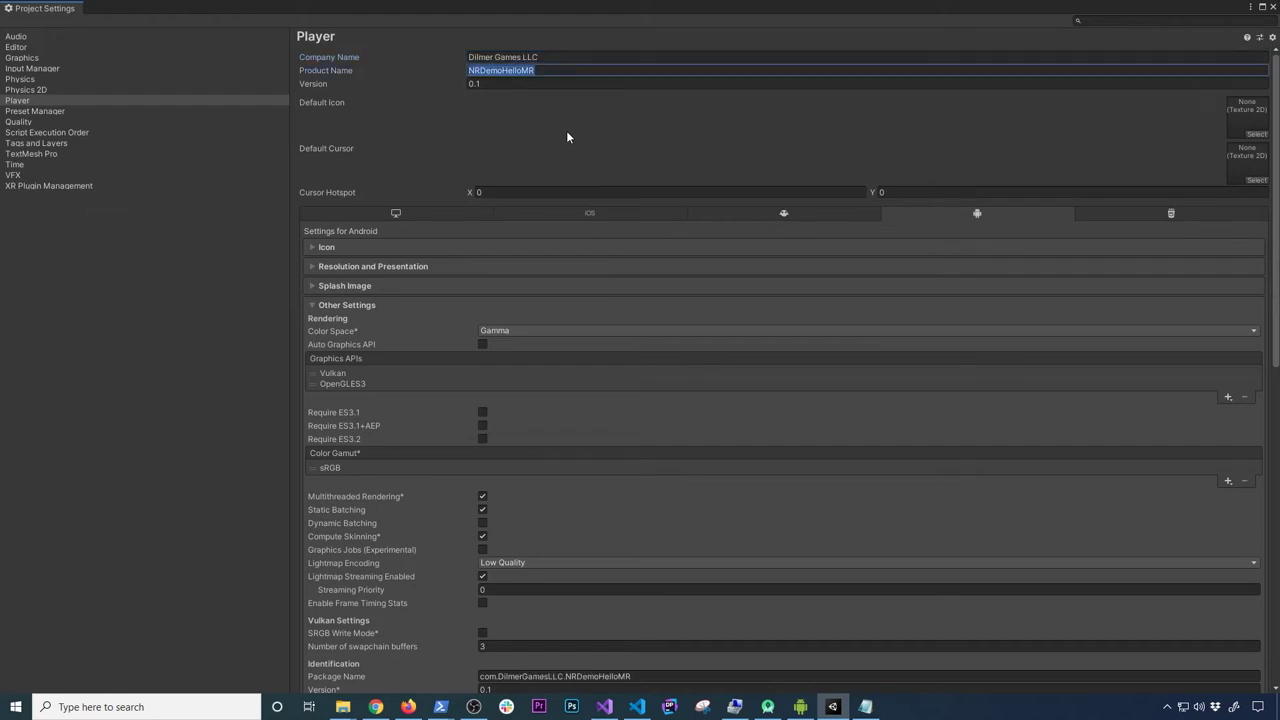
text(NRDe)
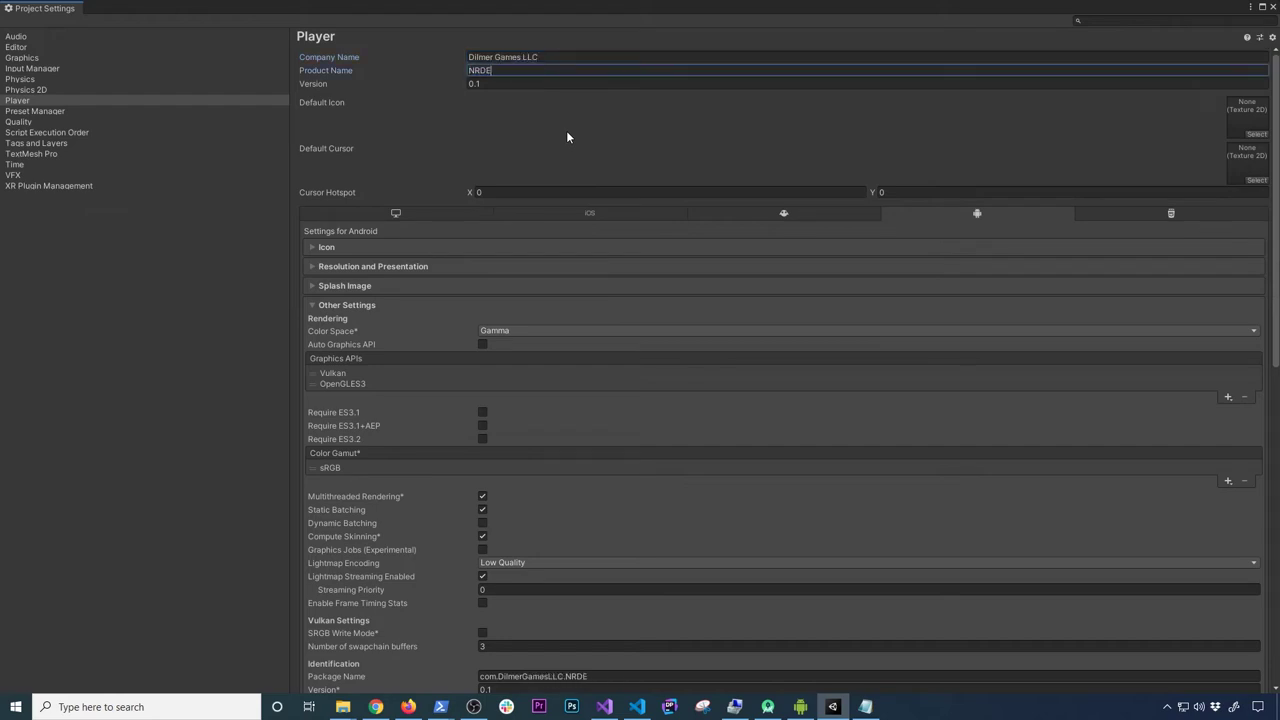
text(moHelloMR)
Remove Vulkan from the Android Graphics APIs and check the graphics API and default orientation rows of the Nreal quickstart in Chrome.
click(370, 372)
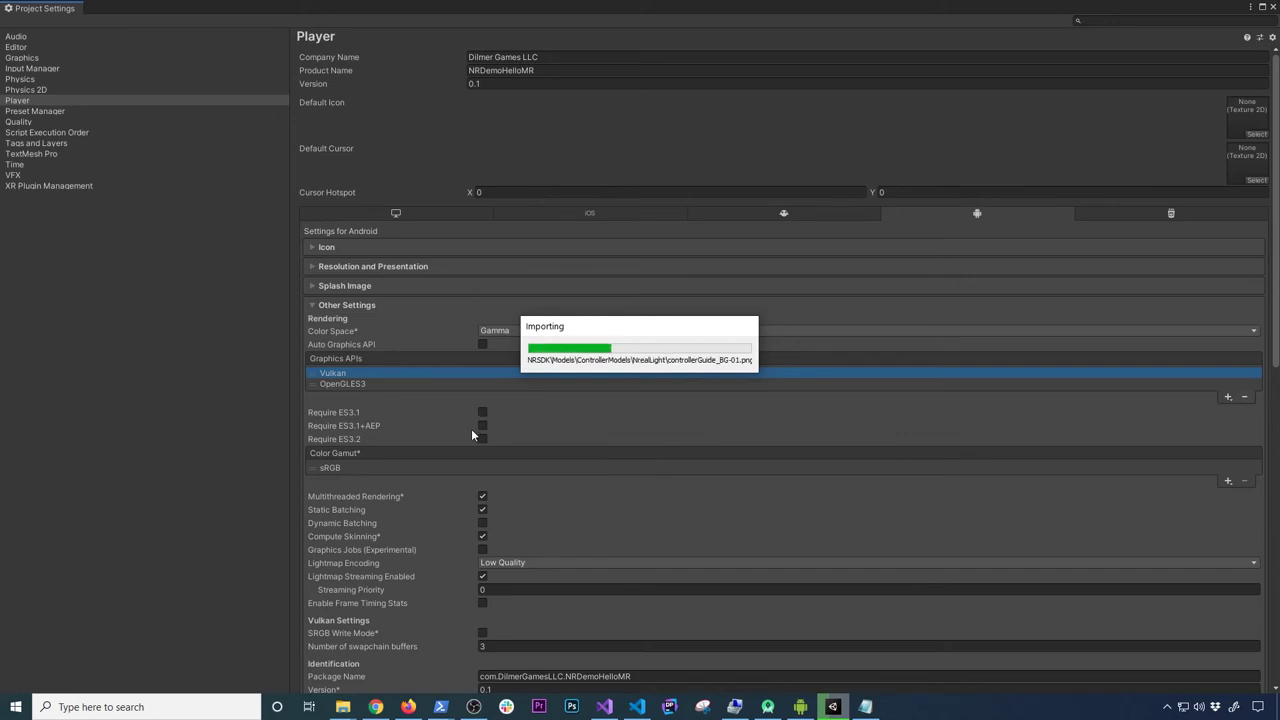
click(375, 707)
scroll(913, 385, down, 1)
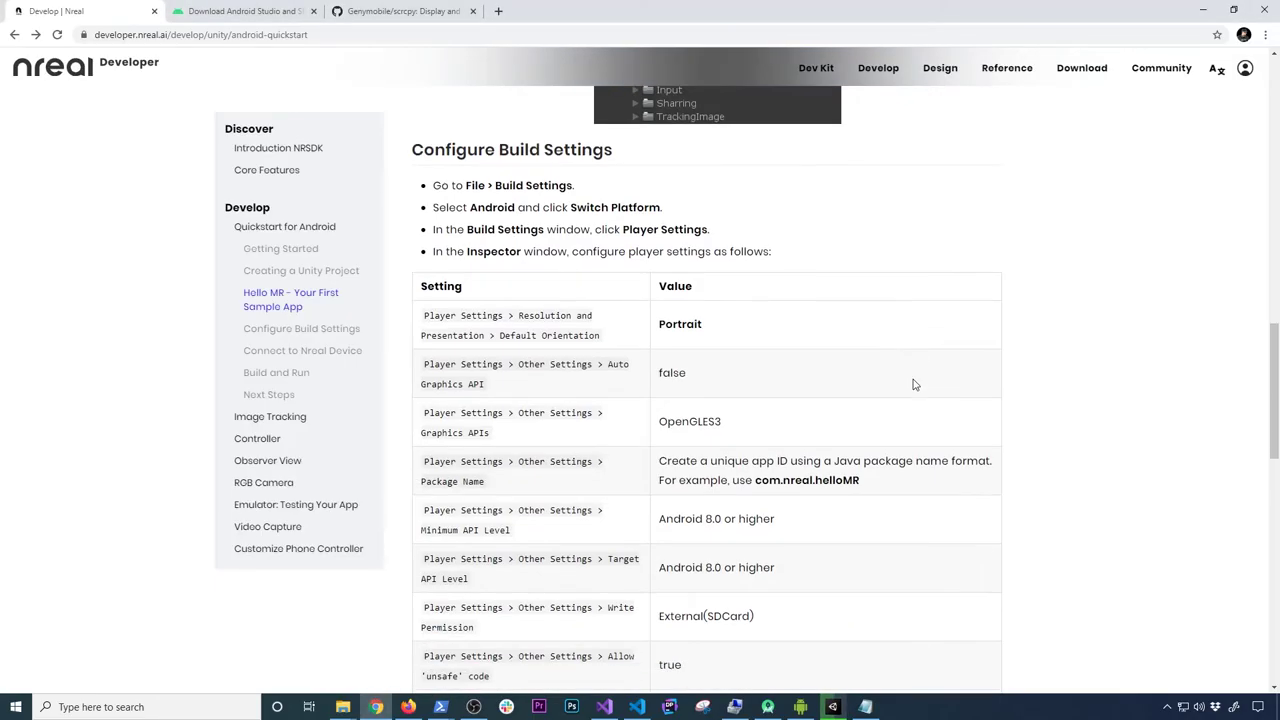
scroll(886, 383, down, 1)
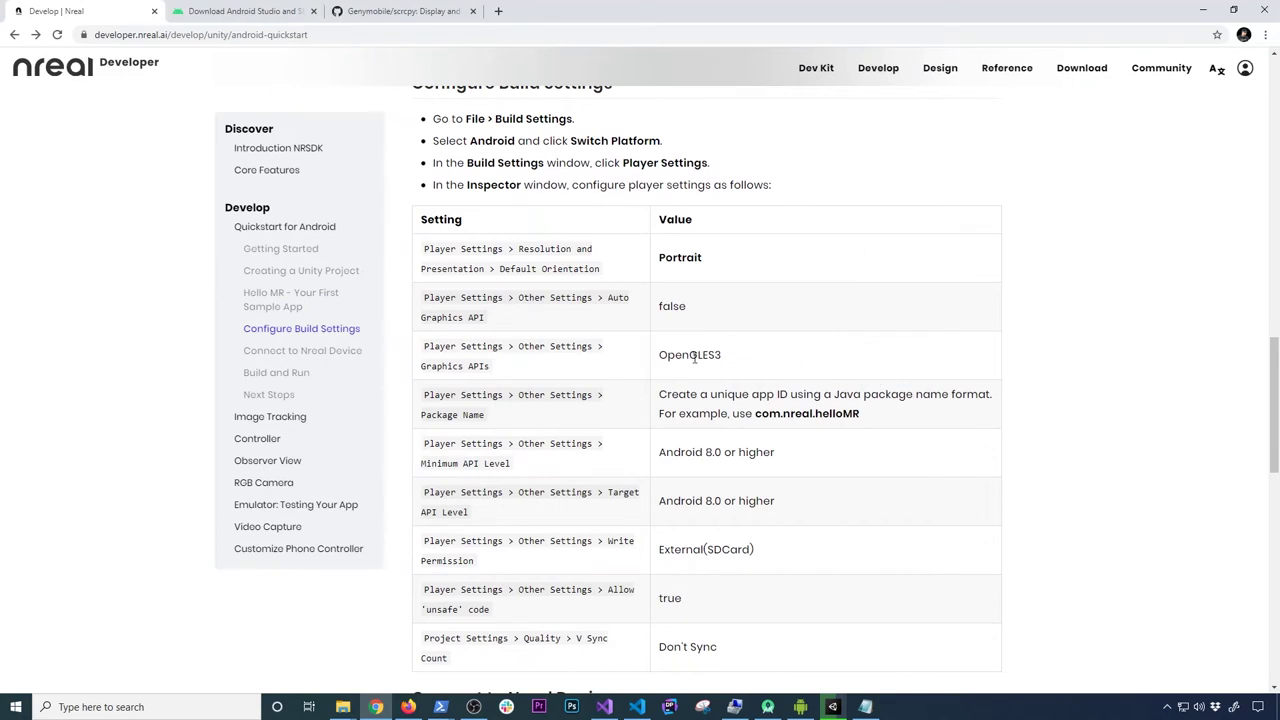
drag(723, 358, 655, 366)
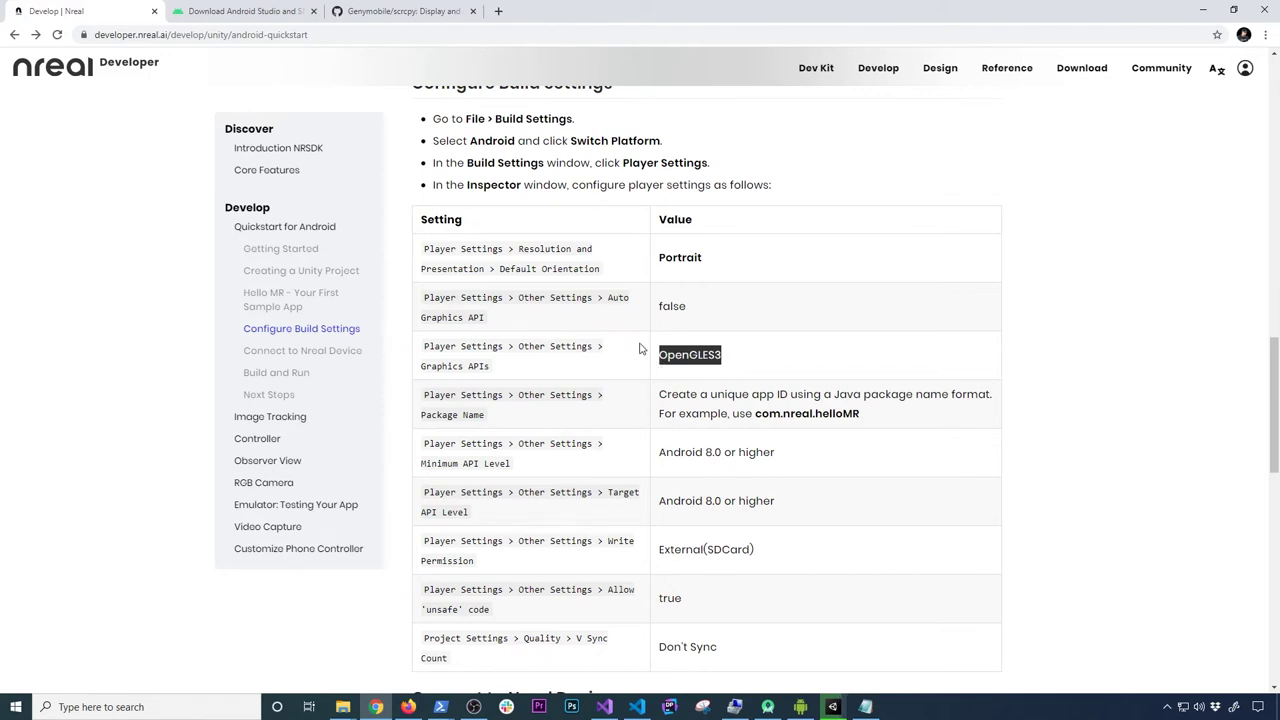
drag(604, 297, 651, 329)
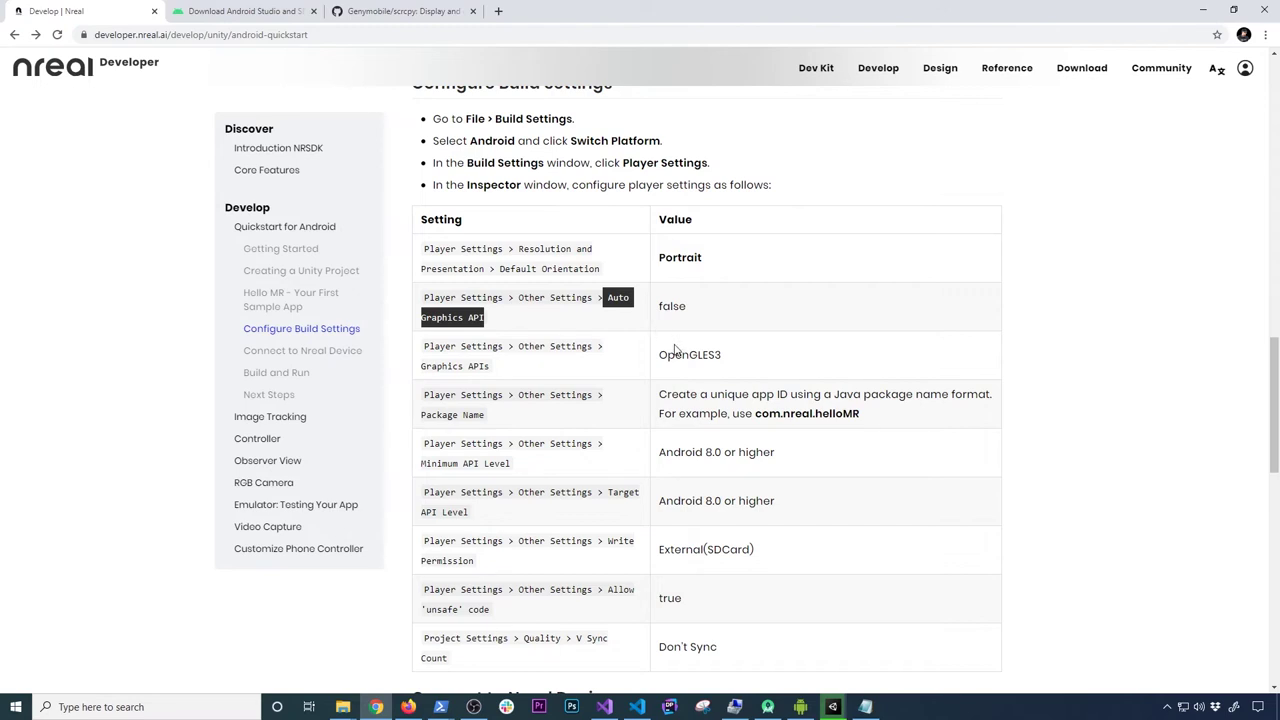
drag(724, 355, 682, 355)
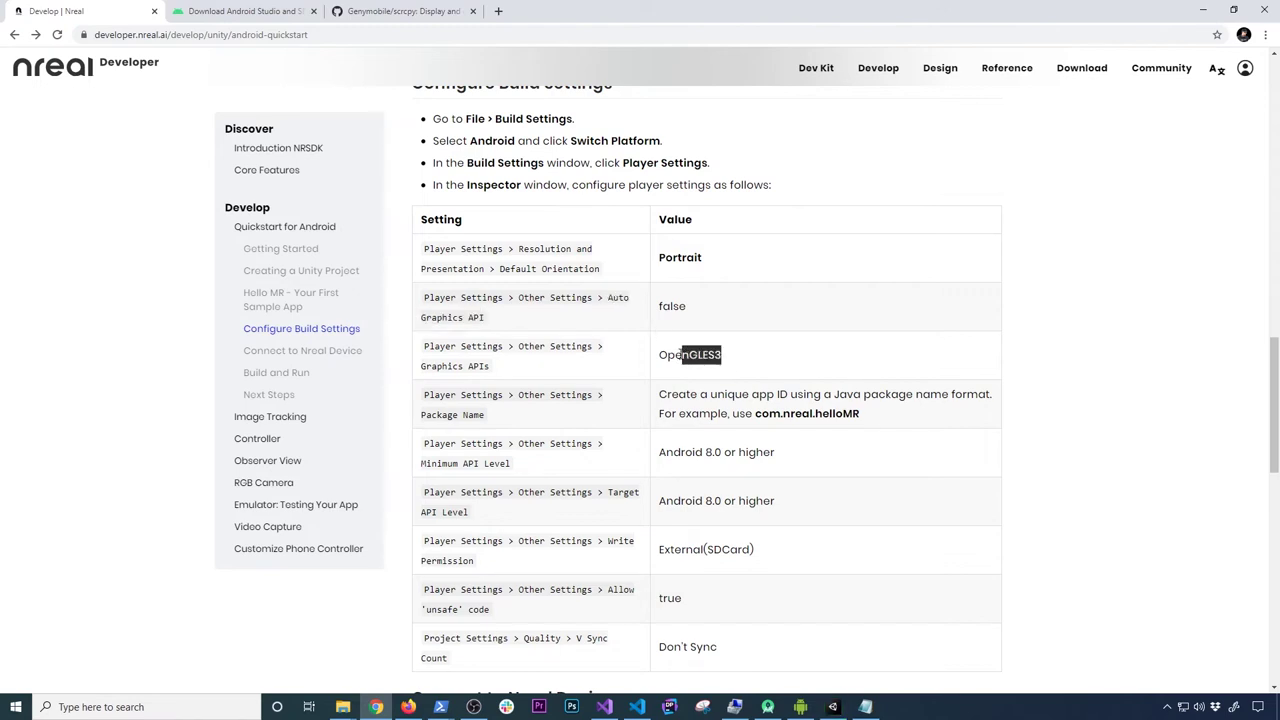
drag(703, 257, 657, 262)
Return to Unity and set the Android player's Default Orientation to Portrait under Resolution and Presentation.
key(alt+Tab)
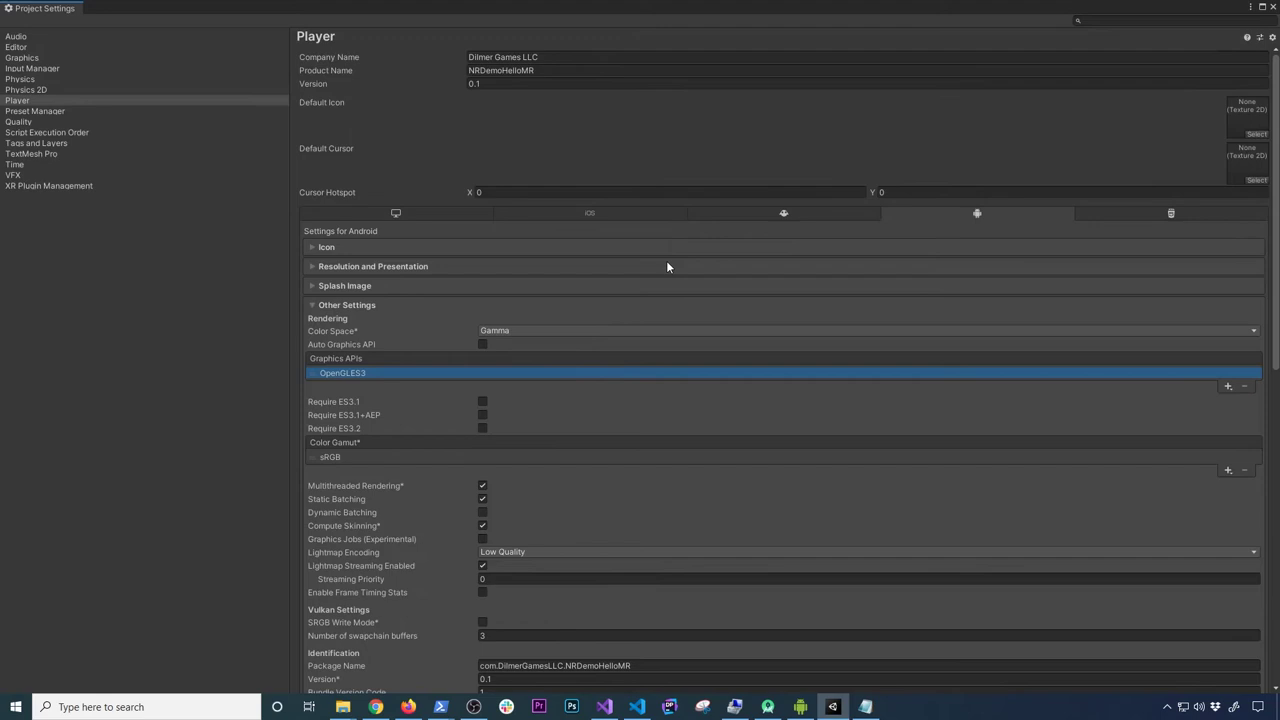
click(342, 266)
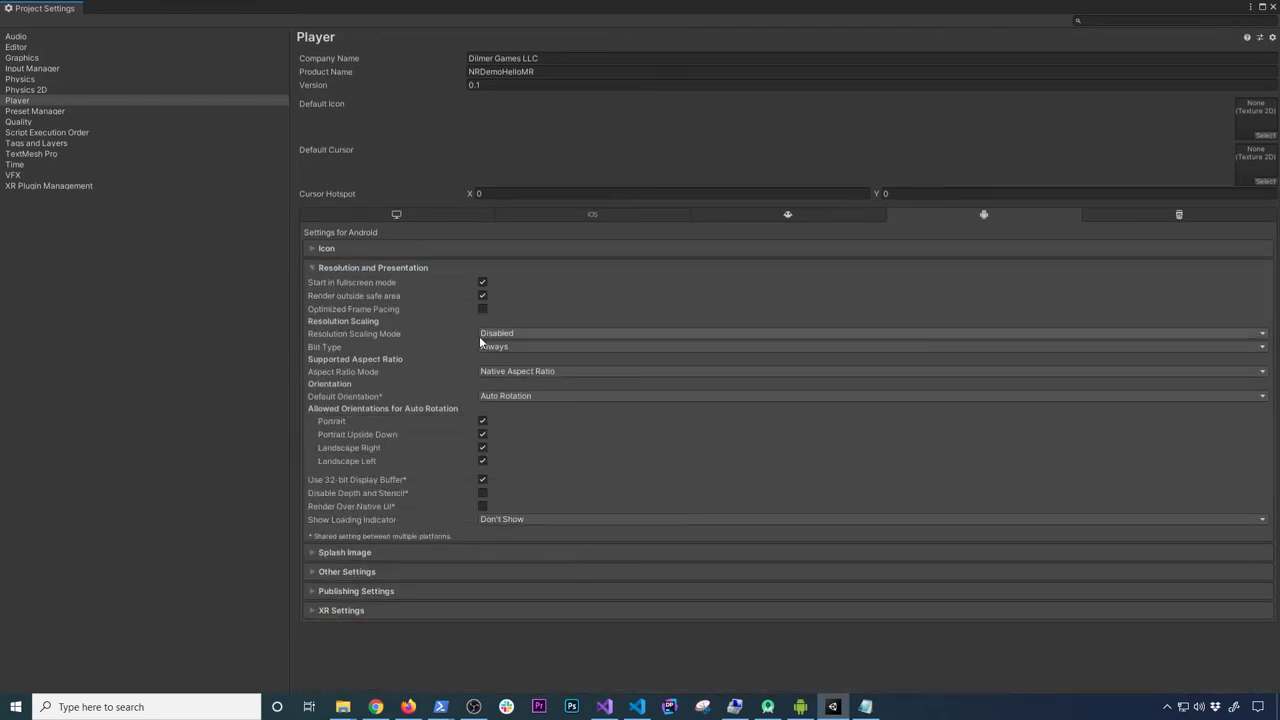
click(497, 396)
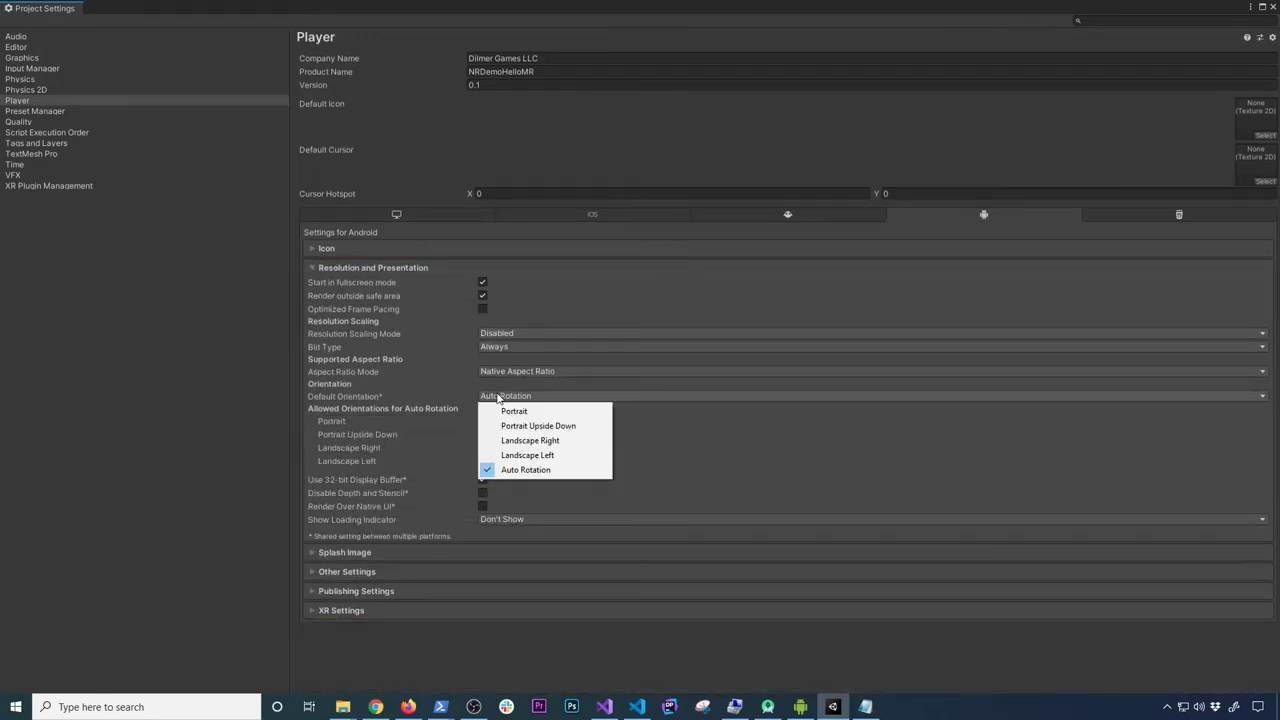
click(500, 408)
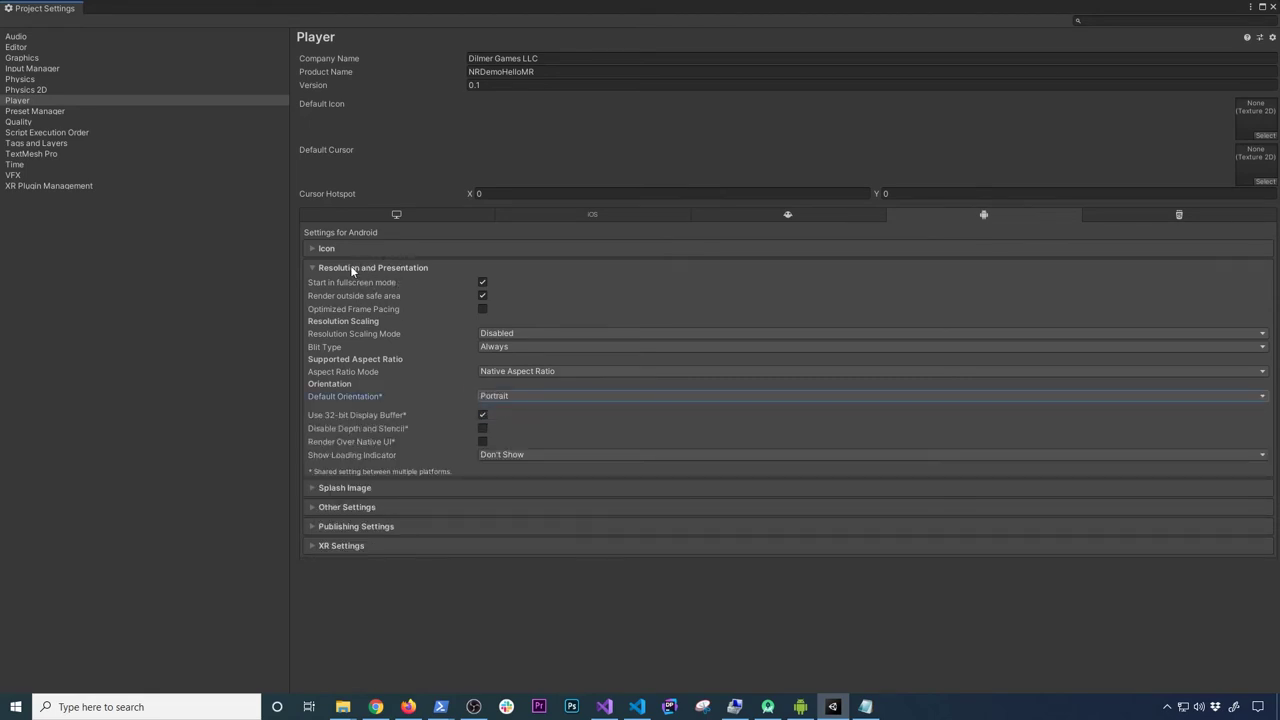
Change the Android package name in Other Settings to com.dilmergames.NRDemoHelloMR.
click(369, 507)
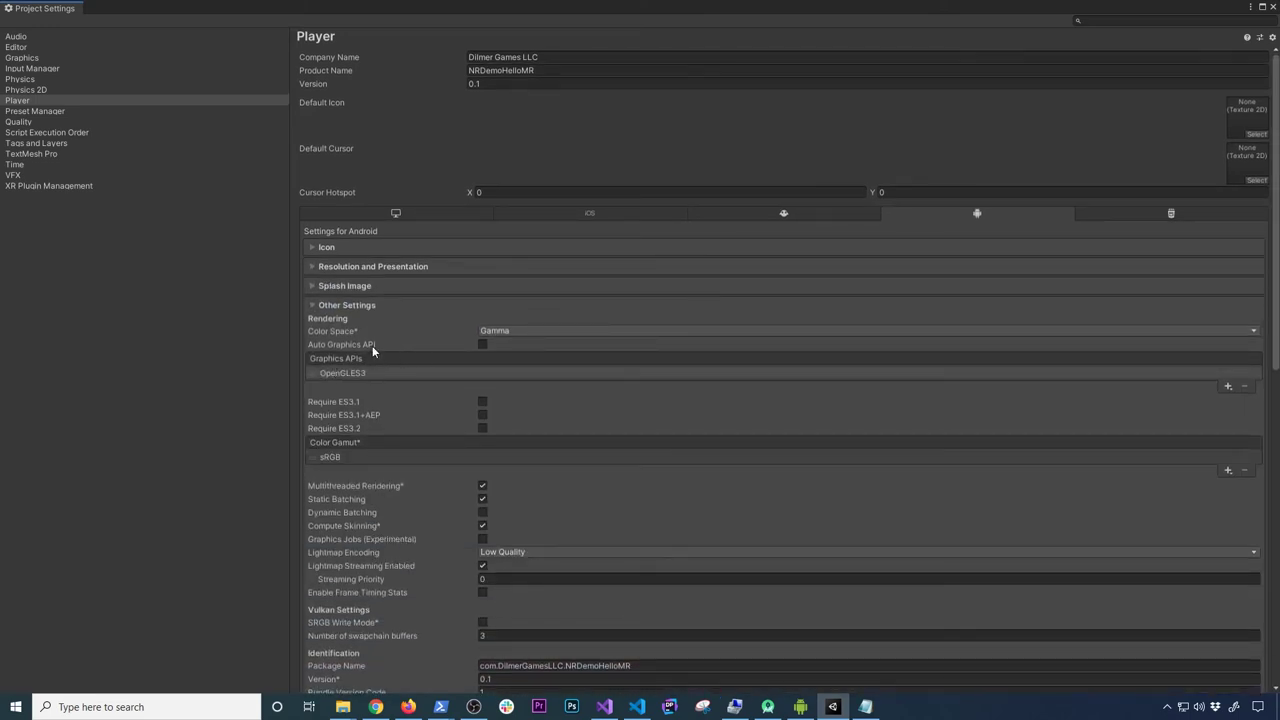
scroll(377, 350, down, 4)
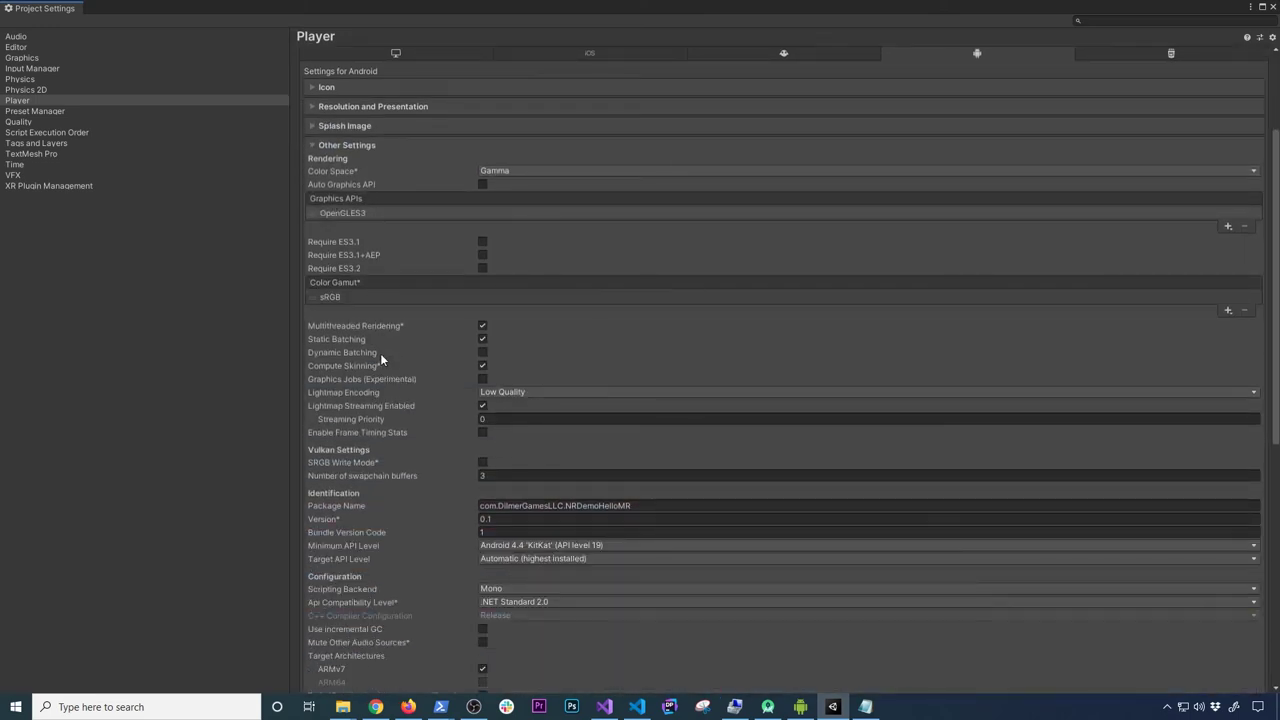
scroll(384, 354, down, 2)
click(540, 426)
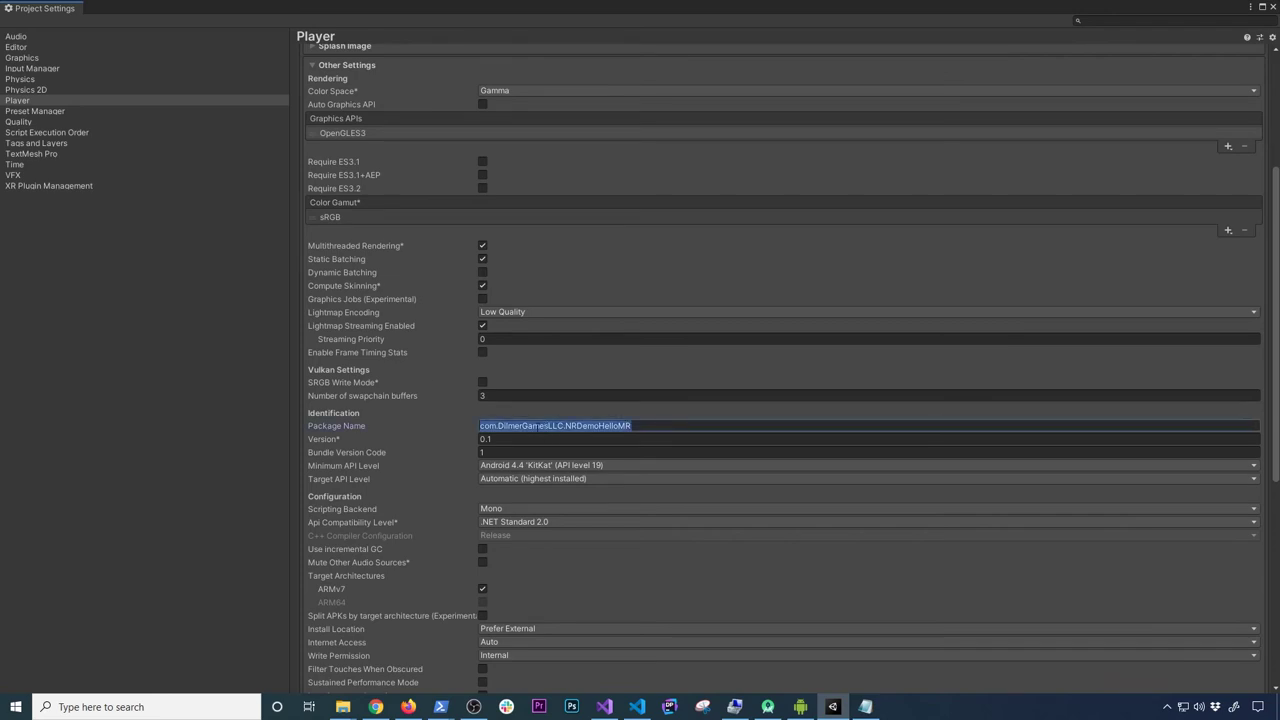
text(com.dilmer)
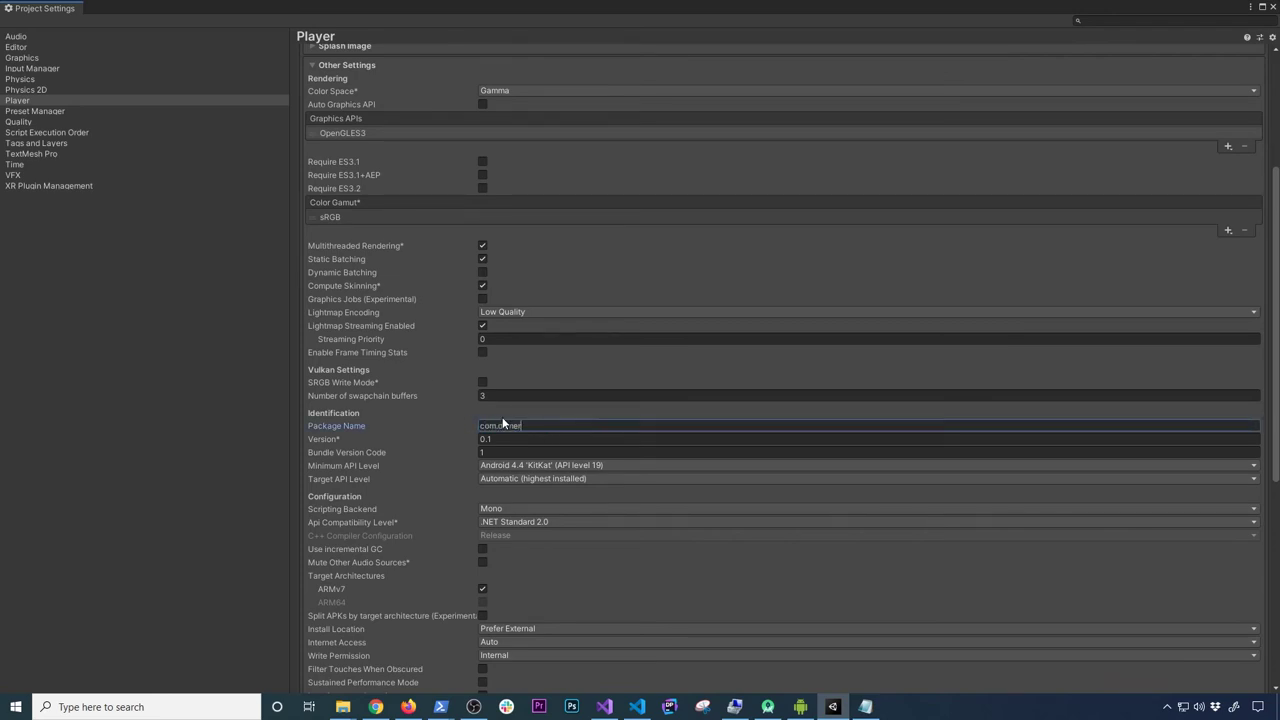
text(.othergames.)
text(NRDemoHelloMR)
Set the Minimum API Level to Android 8.0 'Oreo' (API level 26).
scroll(549, 264, up, 5)
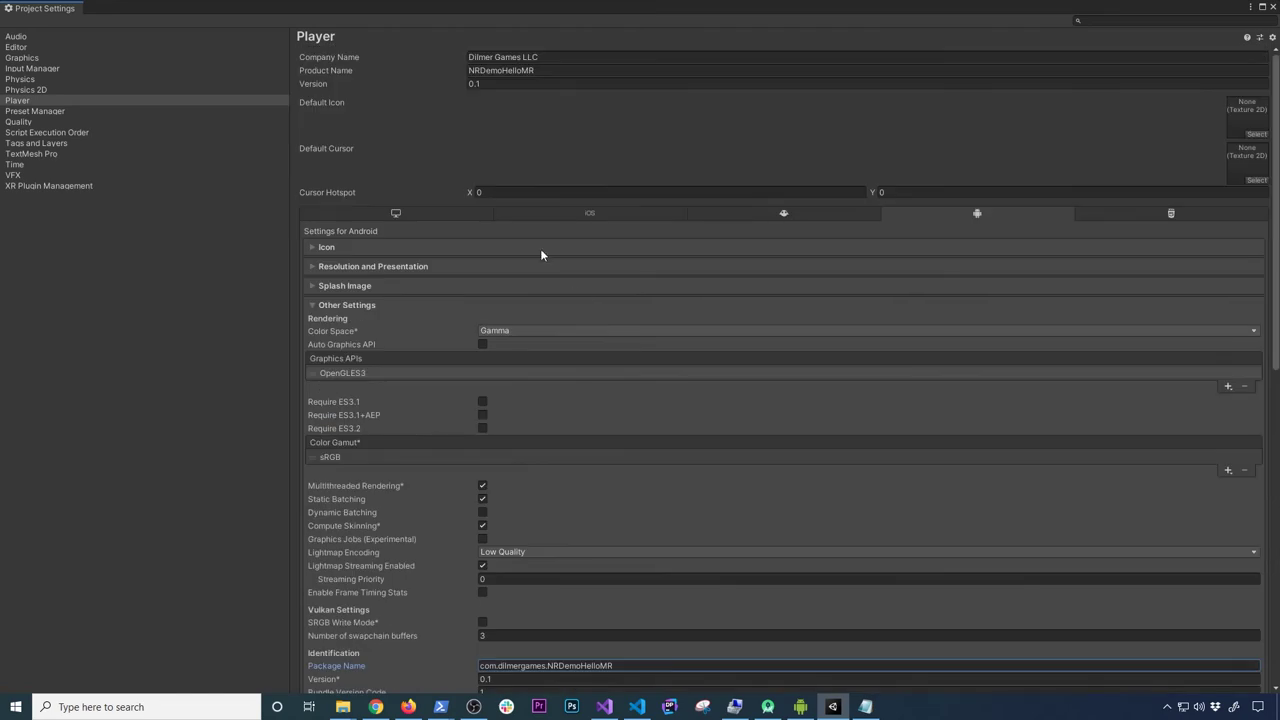
scroll(530, 405, down, 4)
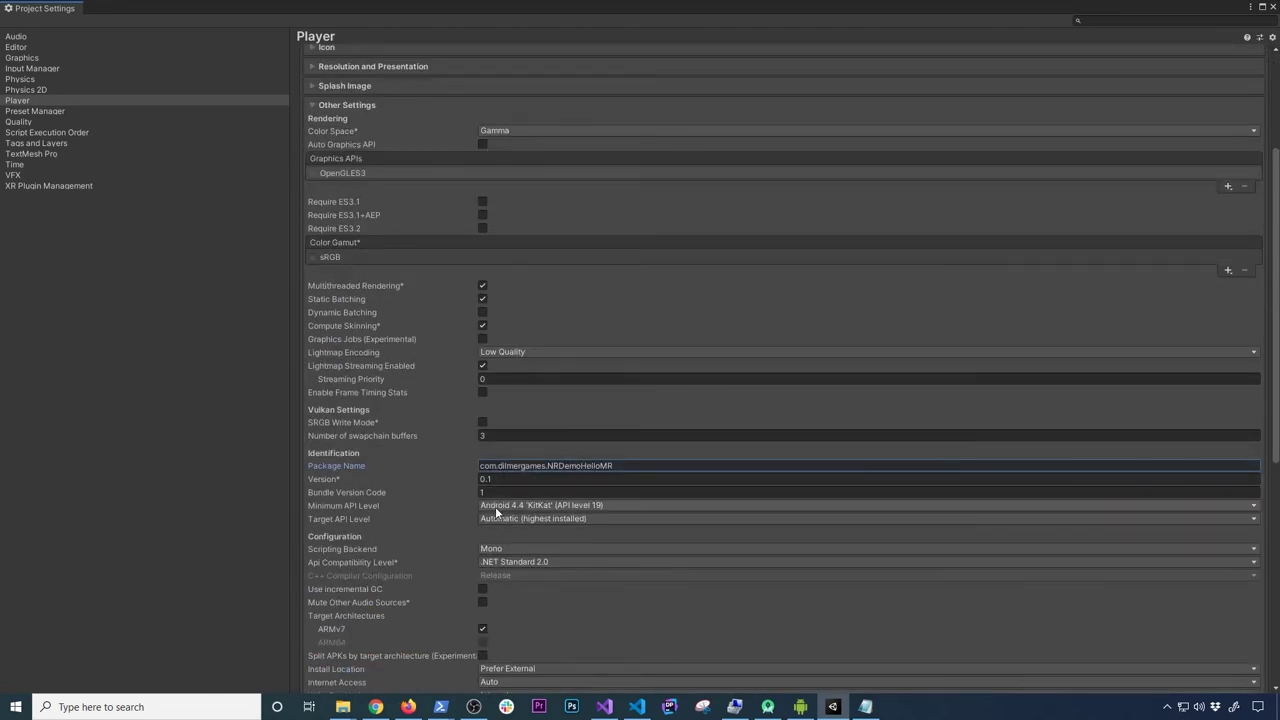
click(495, 506)
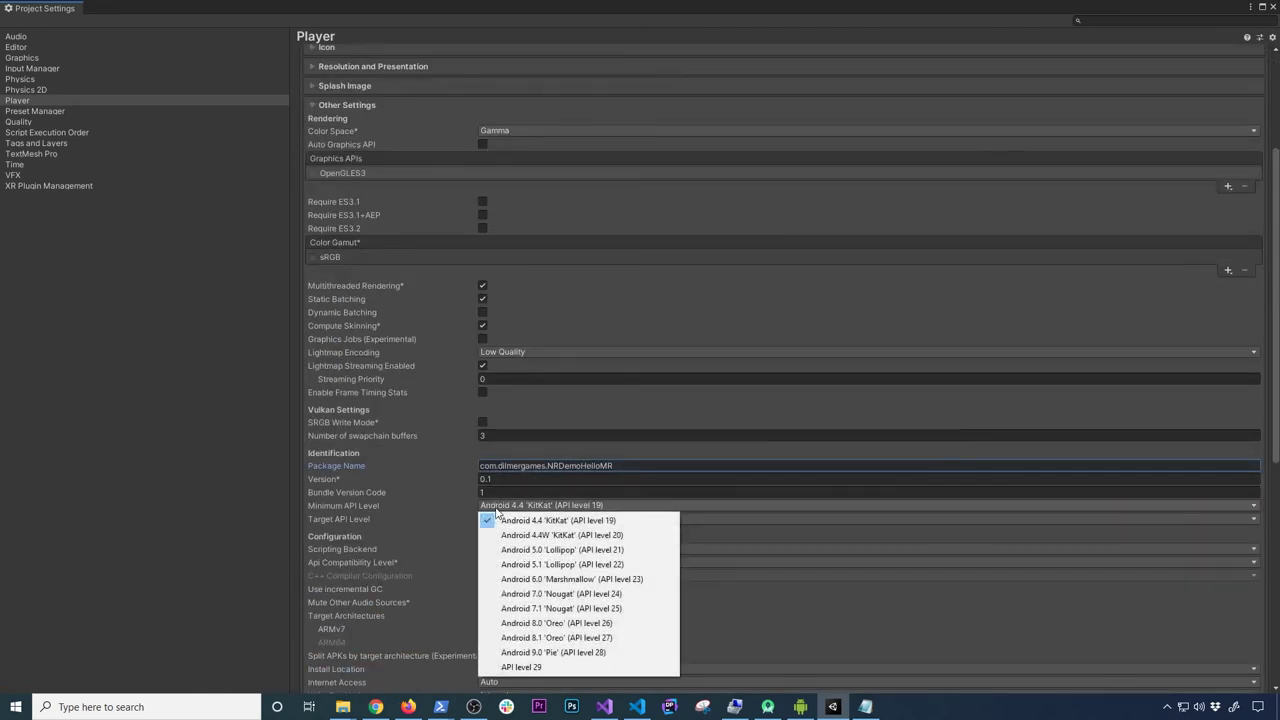
click(554, 623)
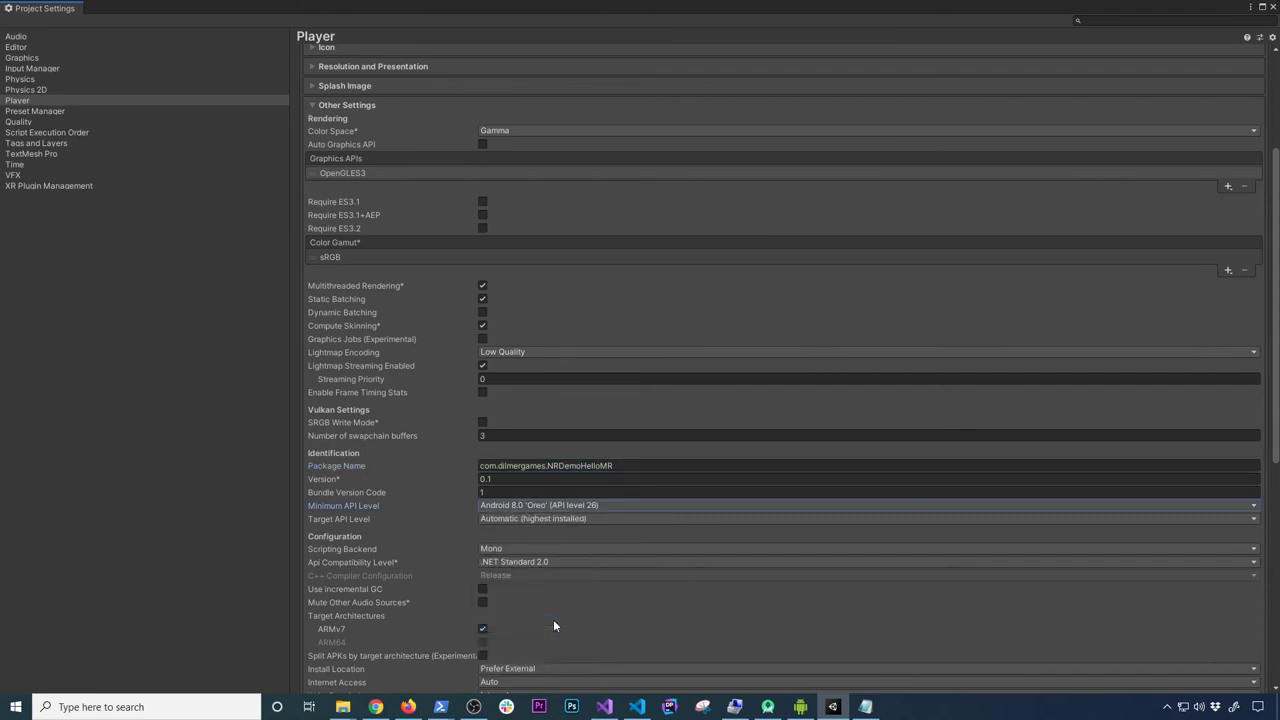
Check which Android SDK platforms are installed in Android Studio's SDK Manager, and close its settings.
click(802, 707)
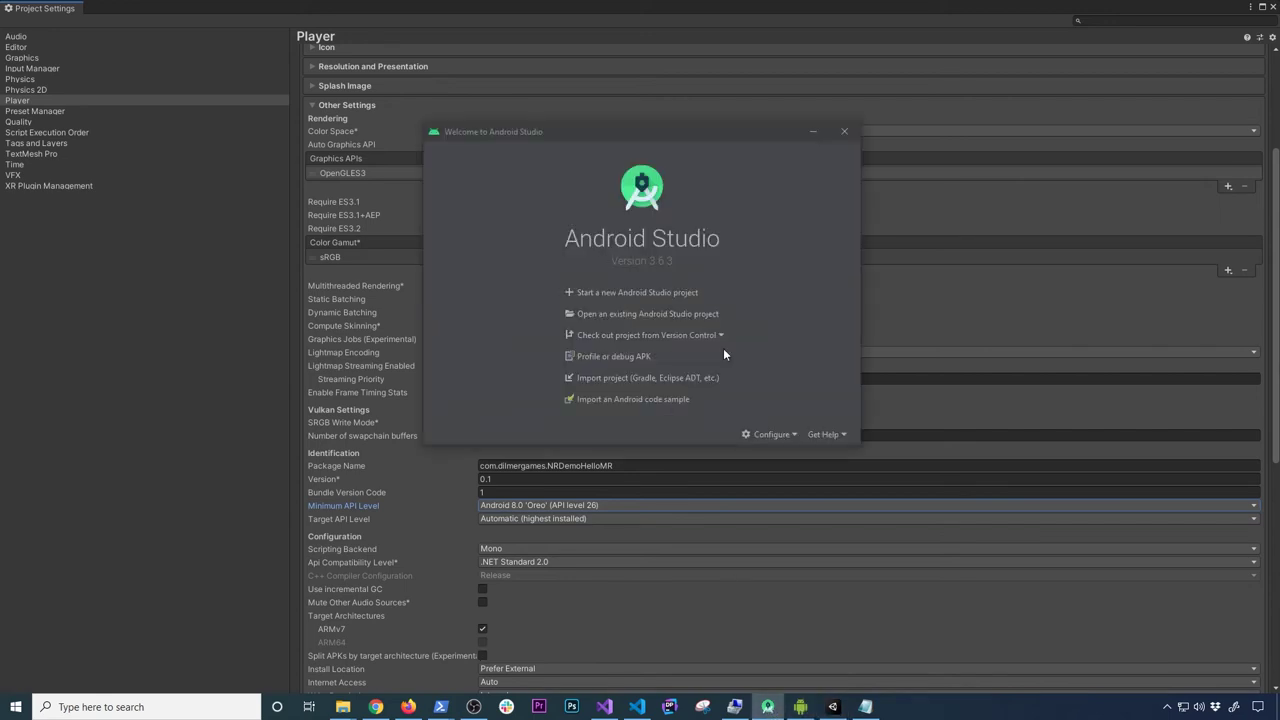
click(772, 434)
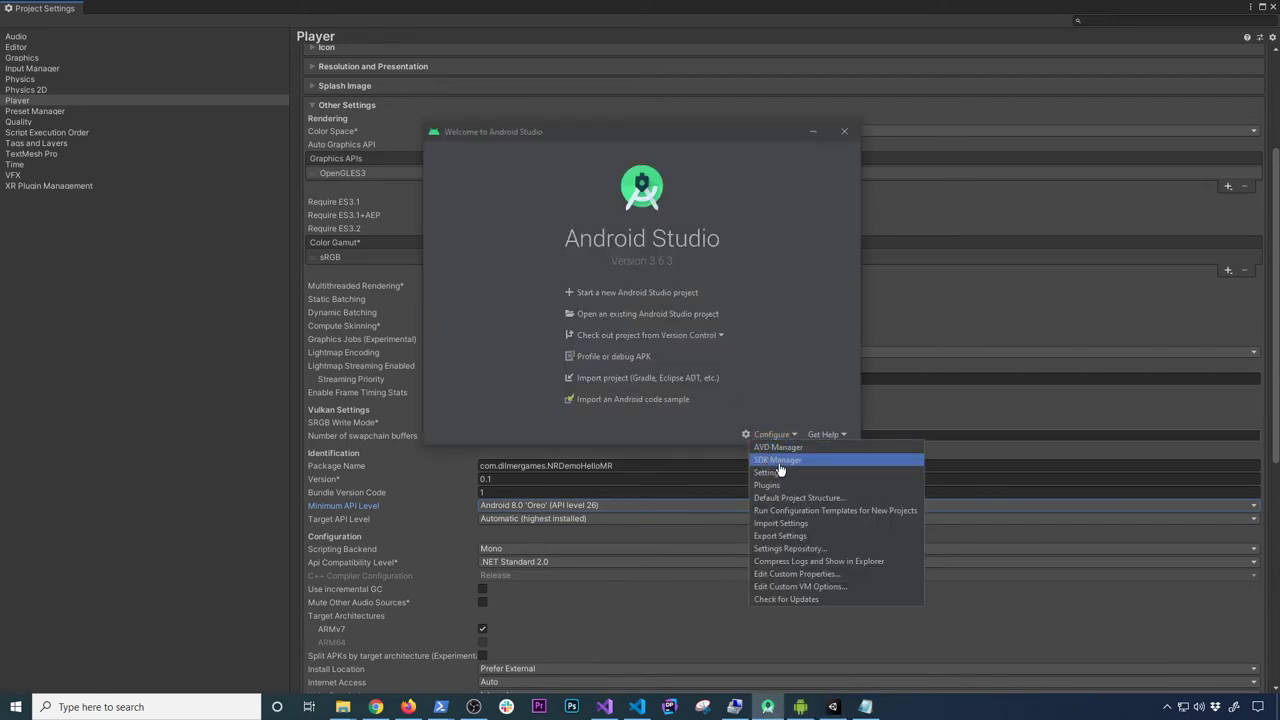
click(772, 451)
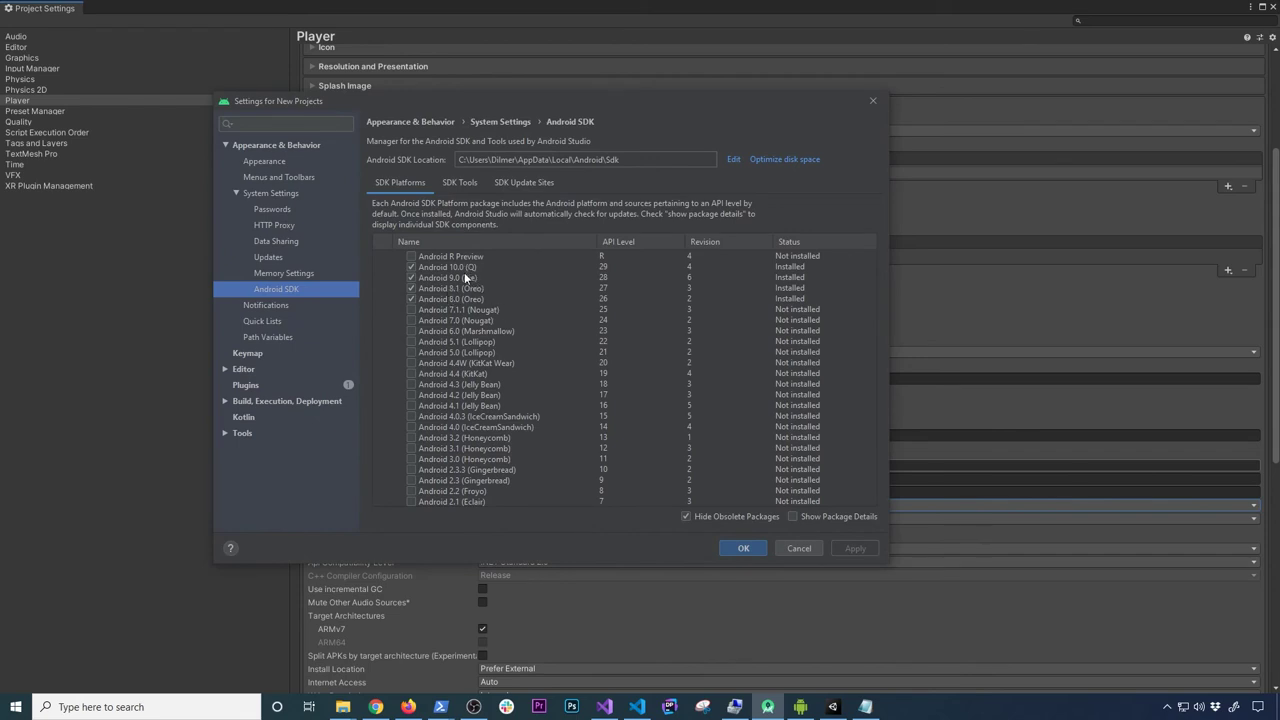
click(873, 101)
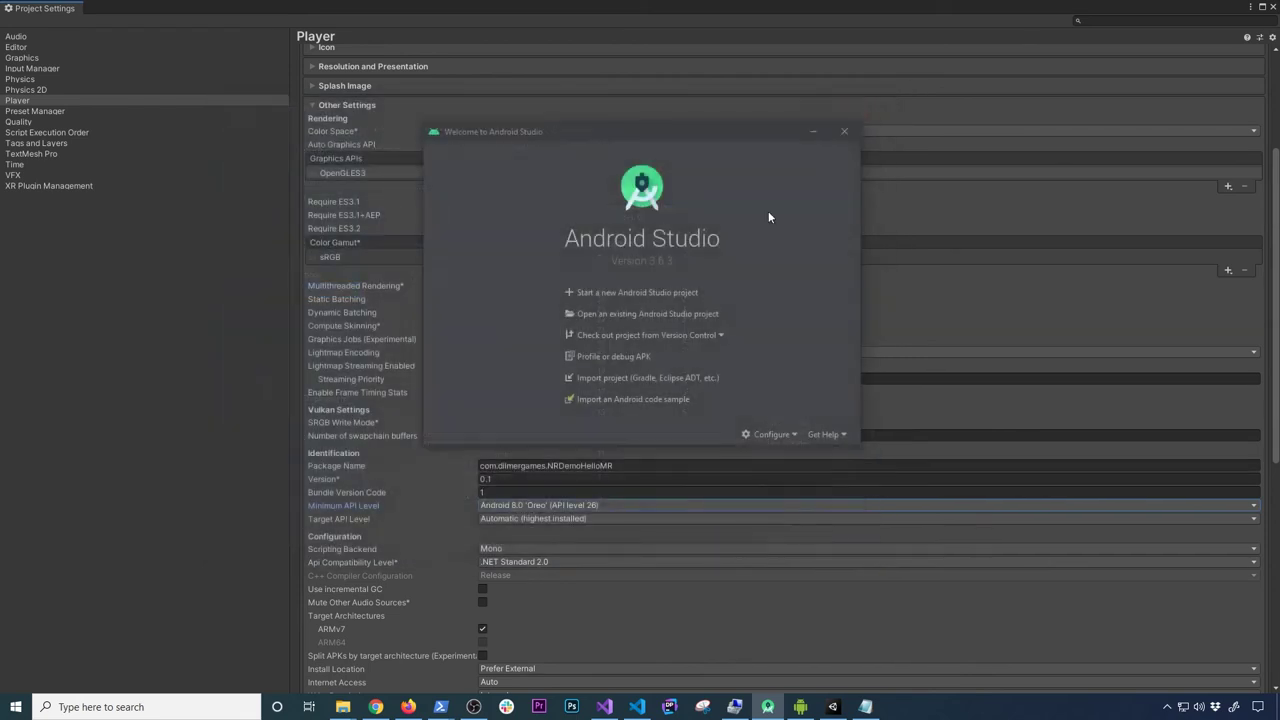
Return to Unity and set the Target API Level to Android 8.0 'Oreo' (API level 26).
click(810, 132)
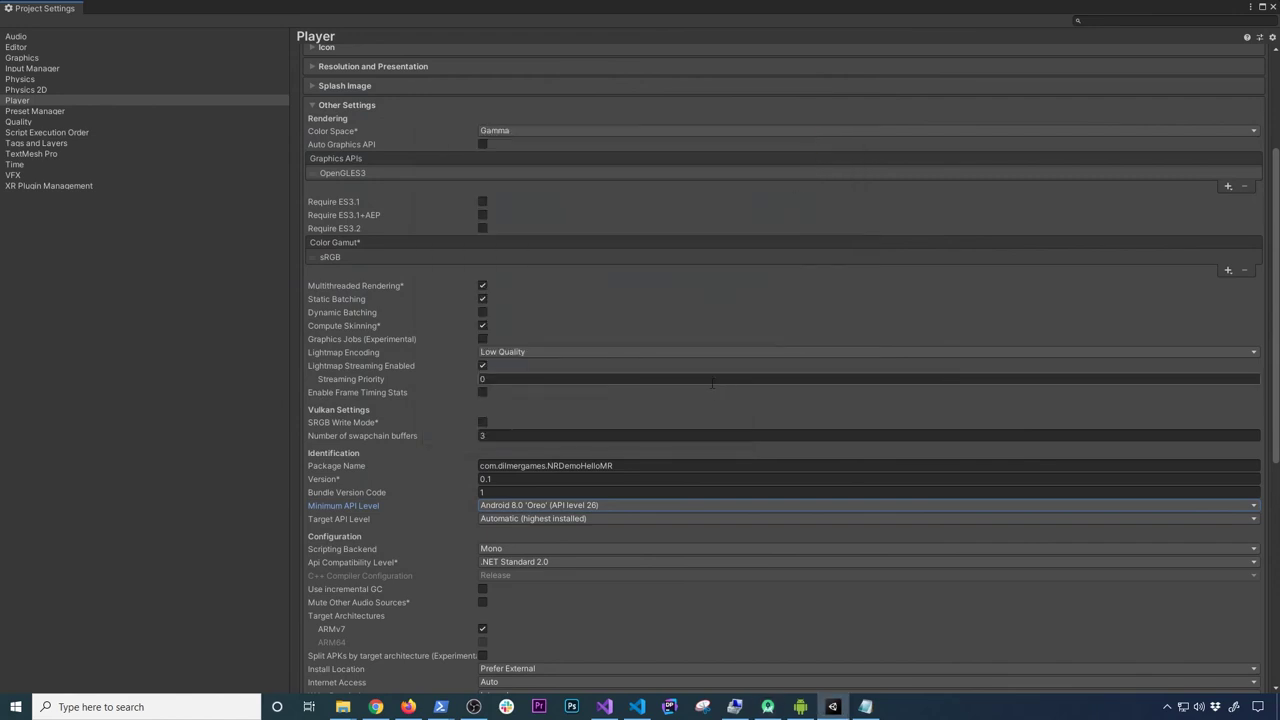
click(545, 518)
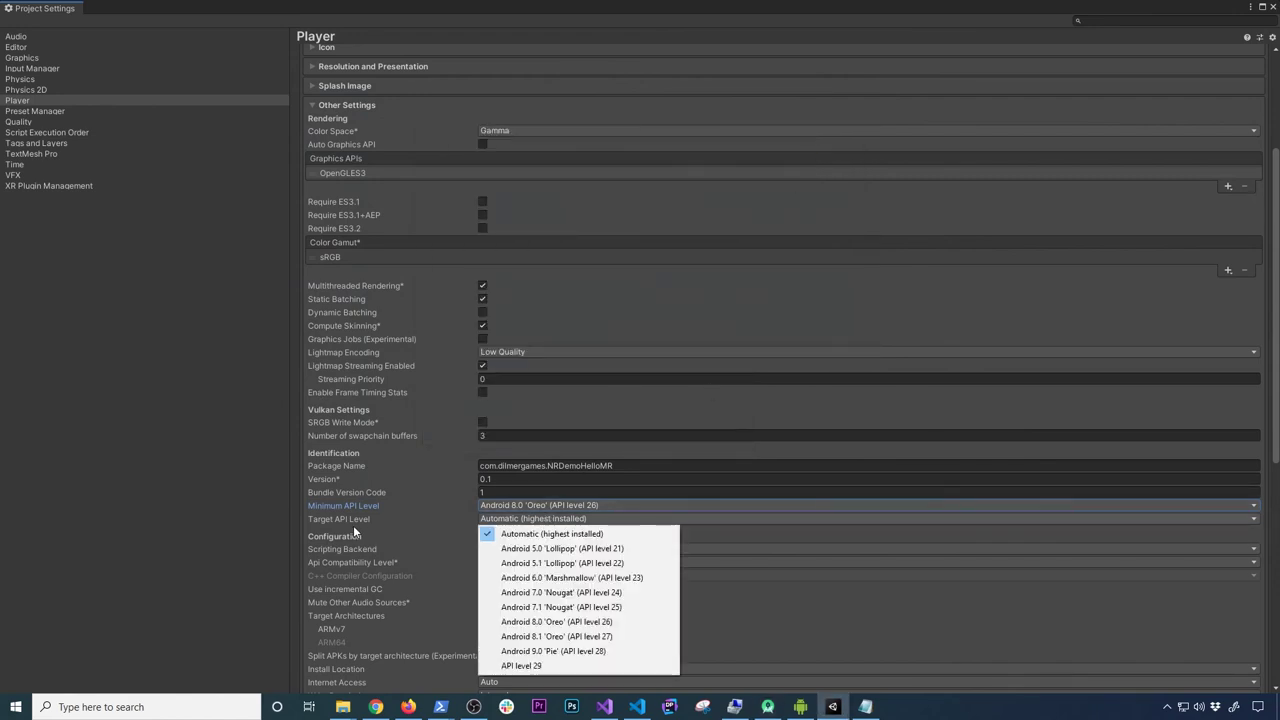
click(573, 622)
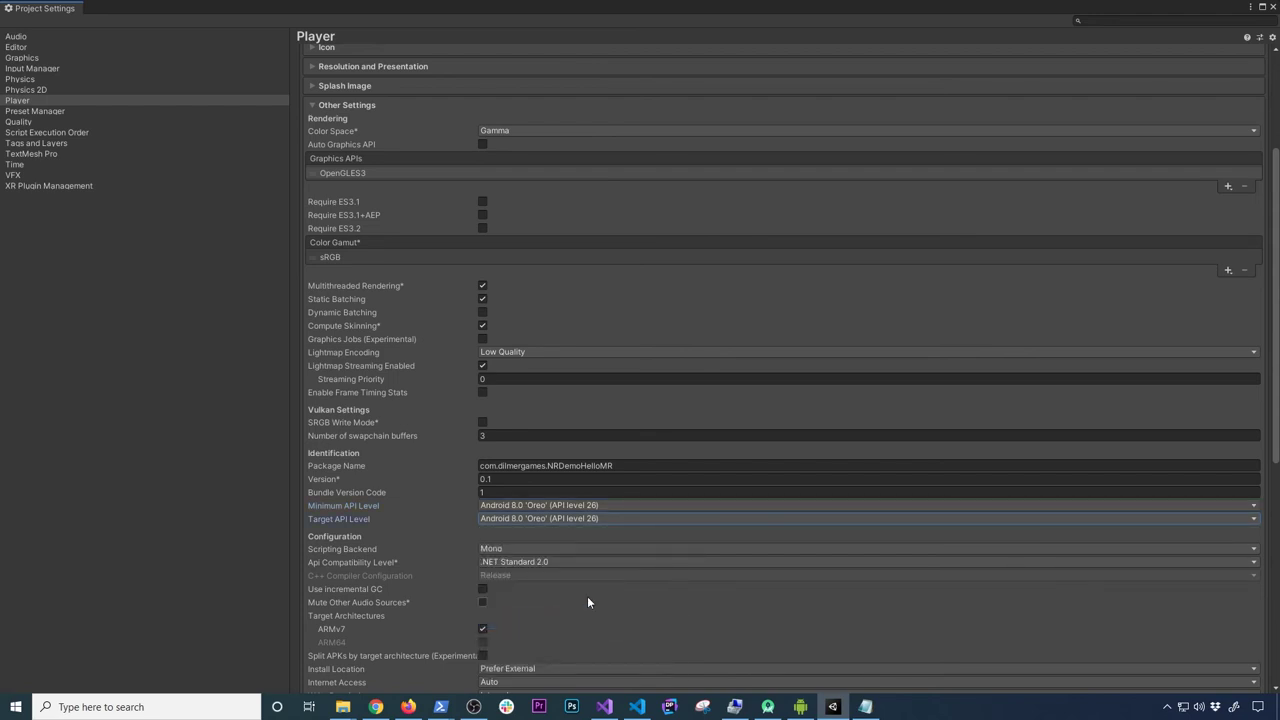
Set the Api Compatibility Level to .NET 4.x in the Android player configuration.
scroll(587, 596, down, 2)
scroll(579, 594, down, 4)
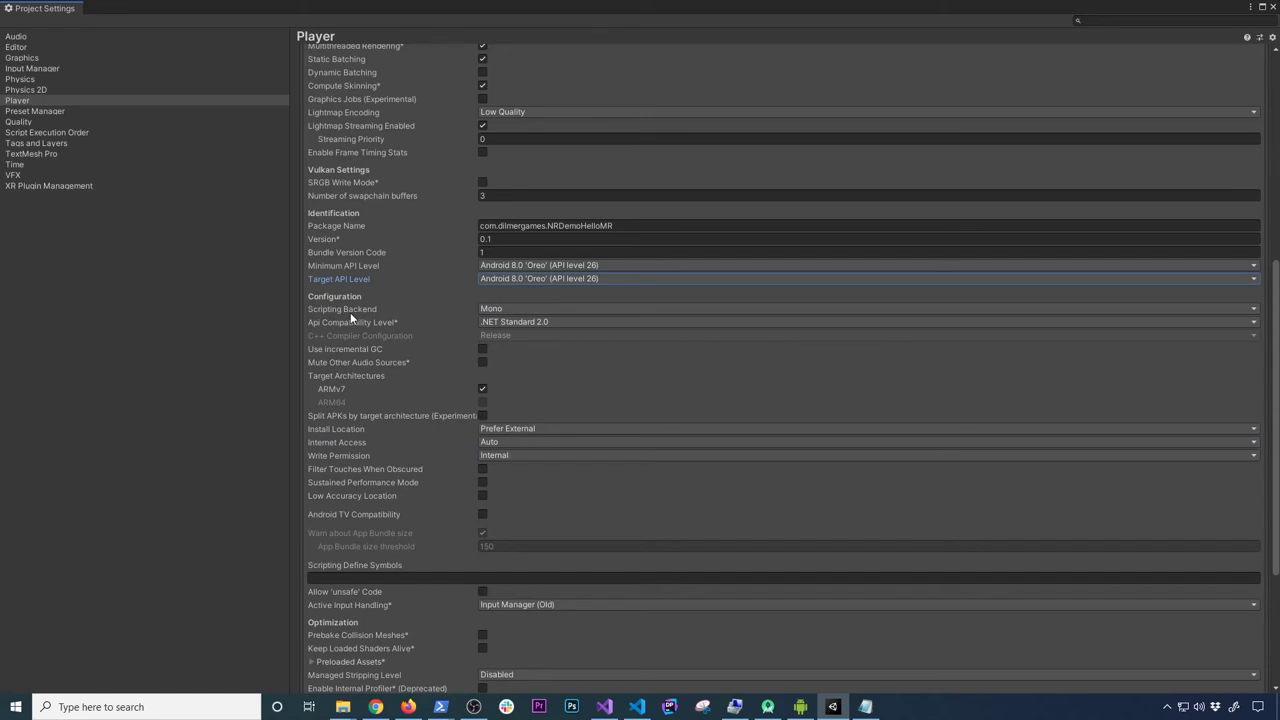
click(500, 321)
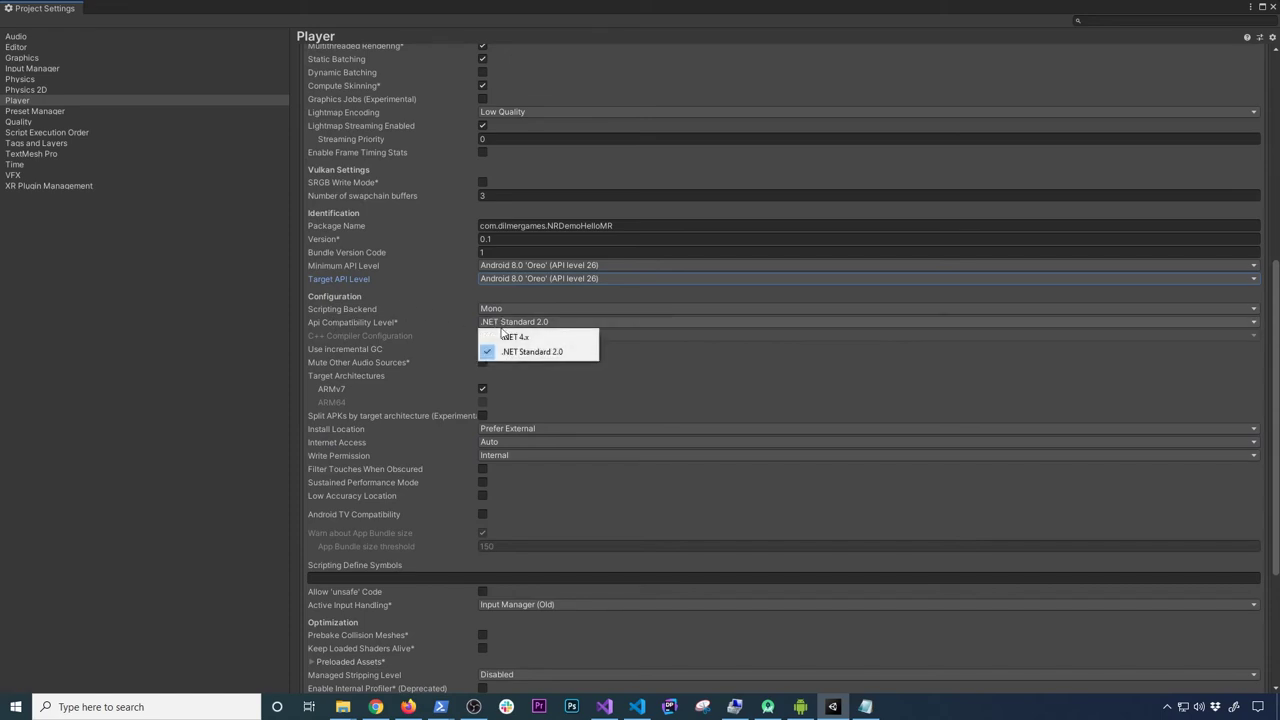
click(516, 339)
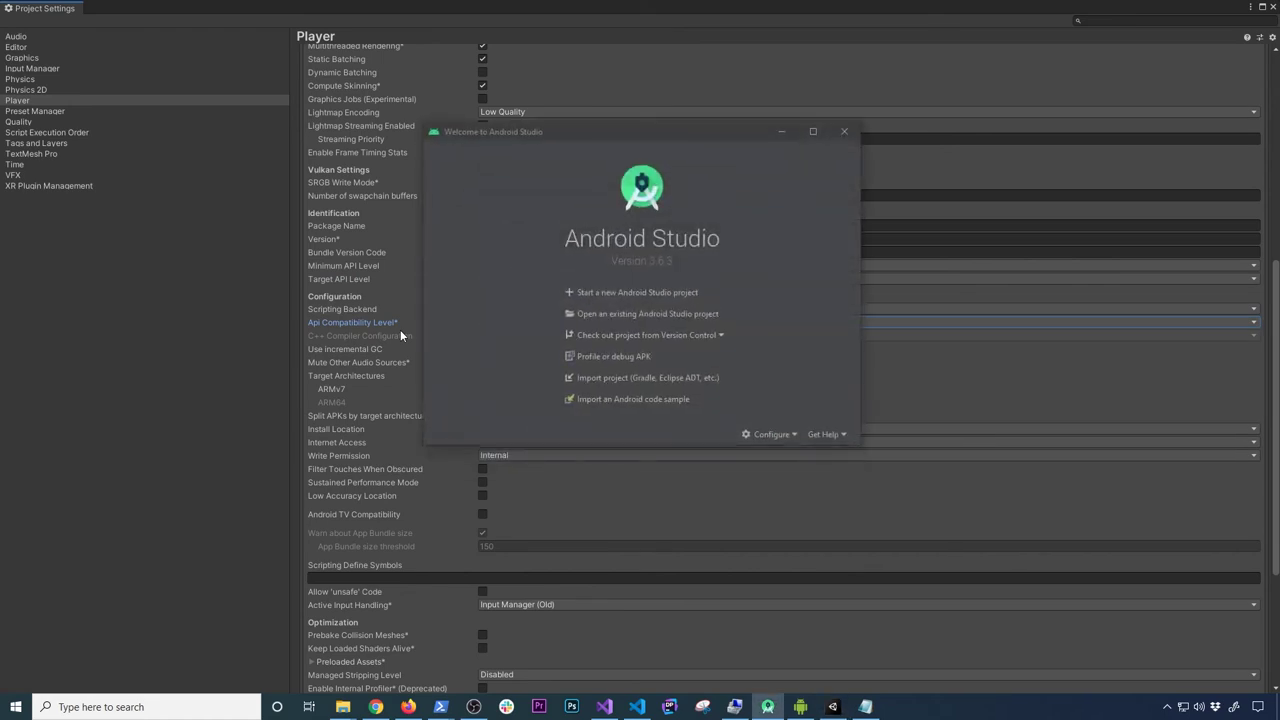
Switch to Chrome and review the Nreal quickstart's runtime version requirement and its table of player settings against the Unity configuration.
click(375, 707)
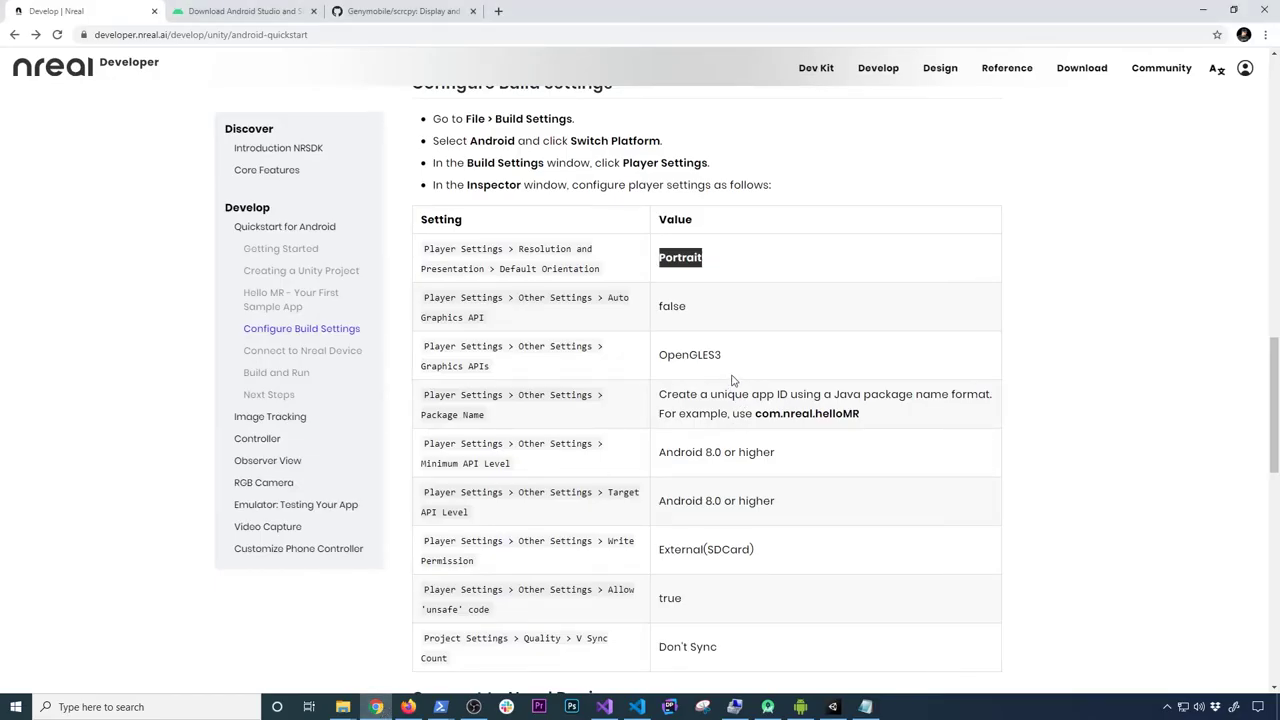
scroll(730, 383, up, 6)
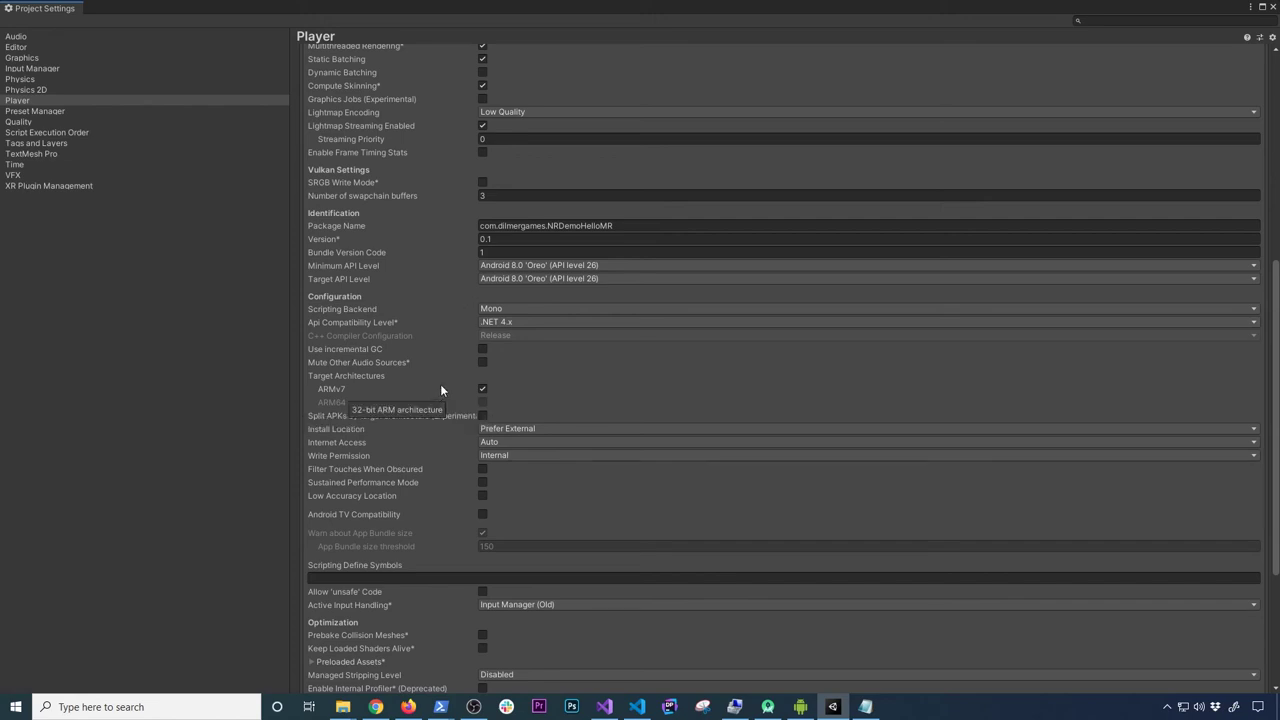
scroll(532, 388, down, 3)
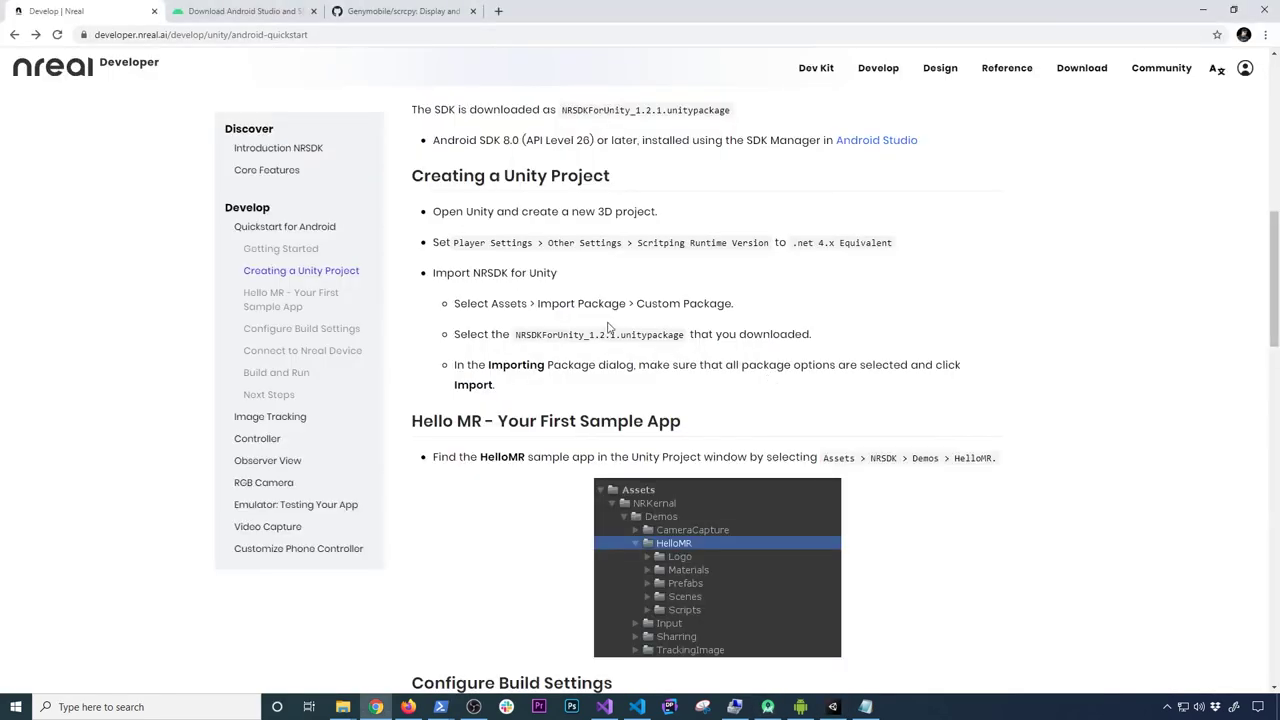
scroll(610, 333, down, 6)
scroll(657, 349, up, 1)
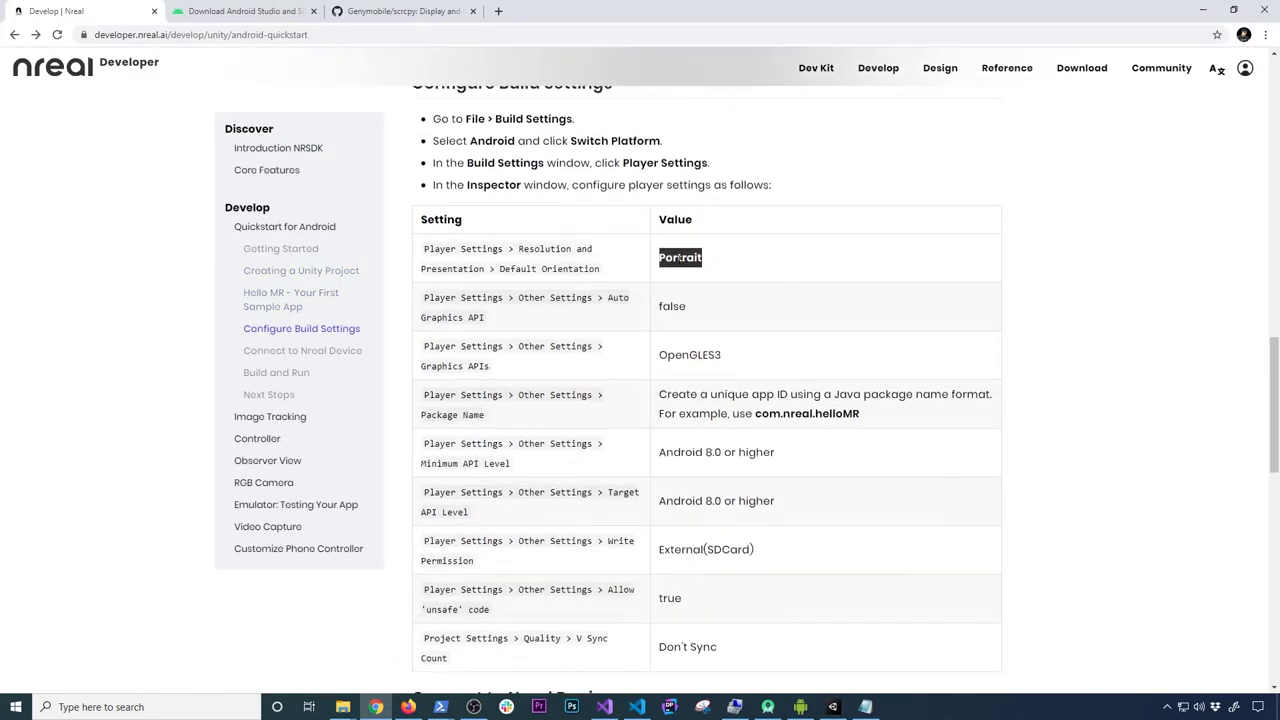
click(536, 326)
scroll(621, 341, down, 1)
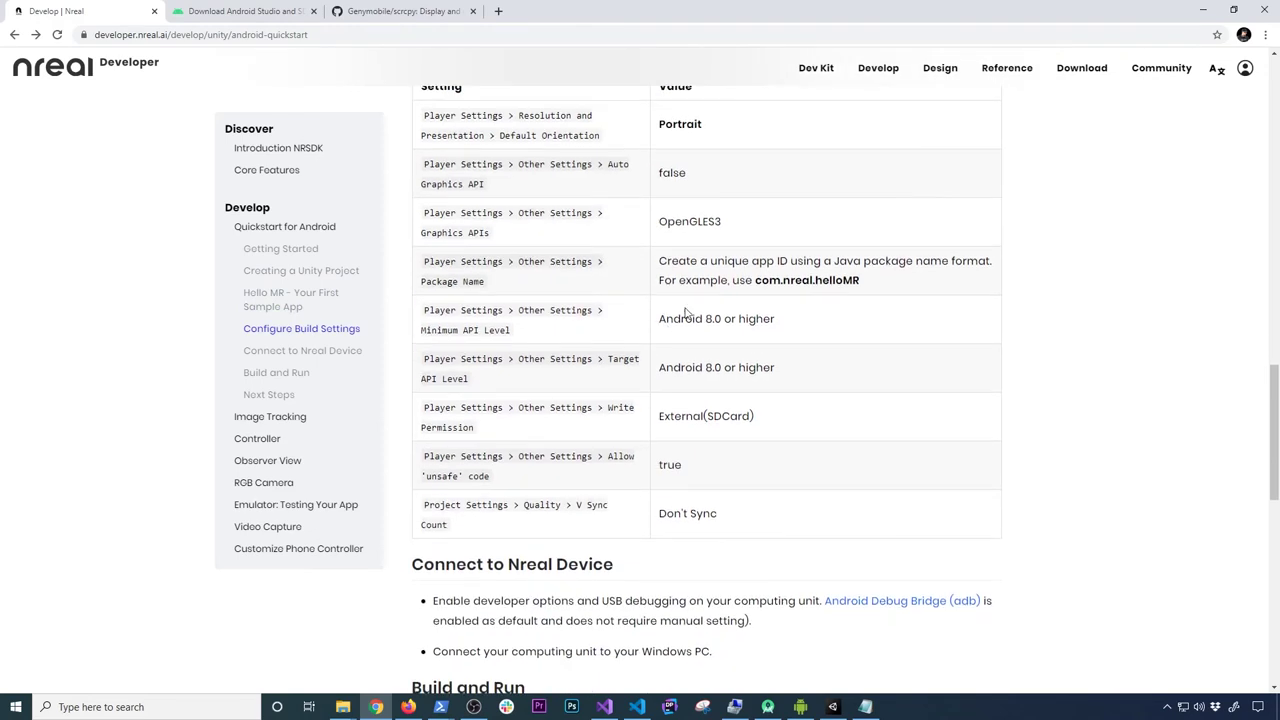
double_click(704, 232)
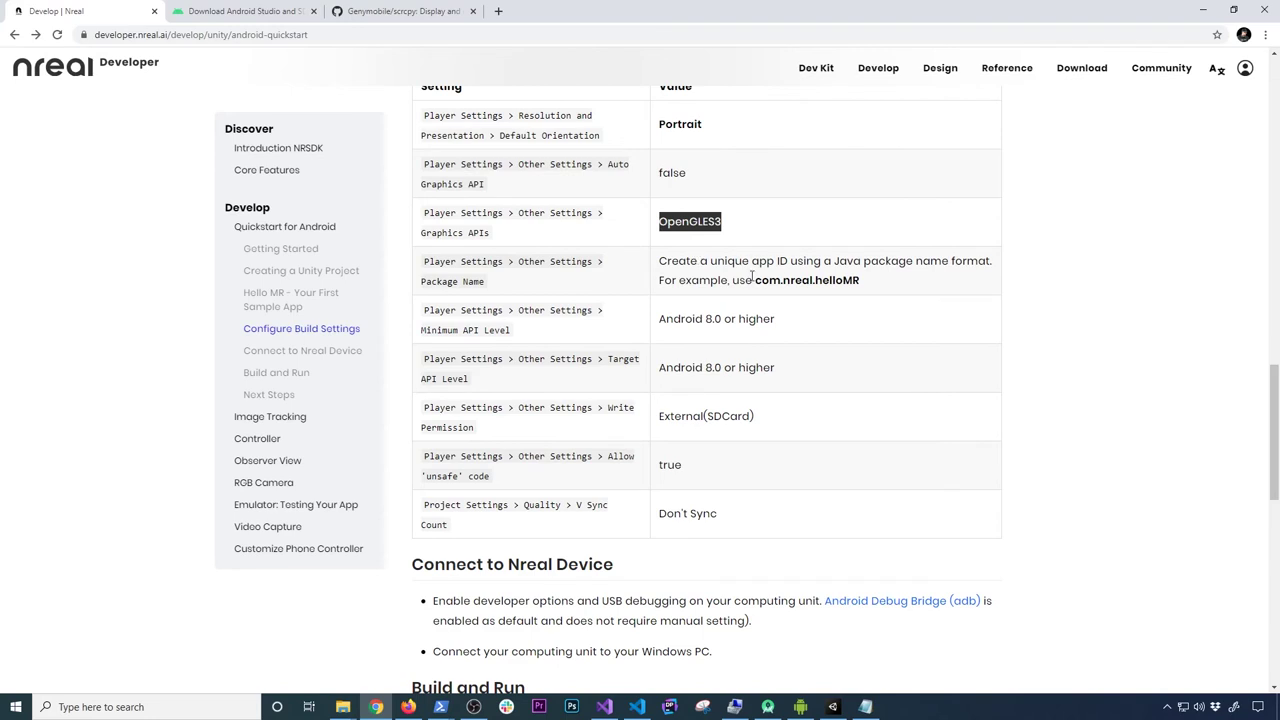
drag(862, 288, 650, 262)
scroll(737, 317, down, 1)
drag(665, 186, 723, 250)
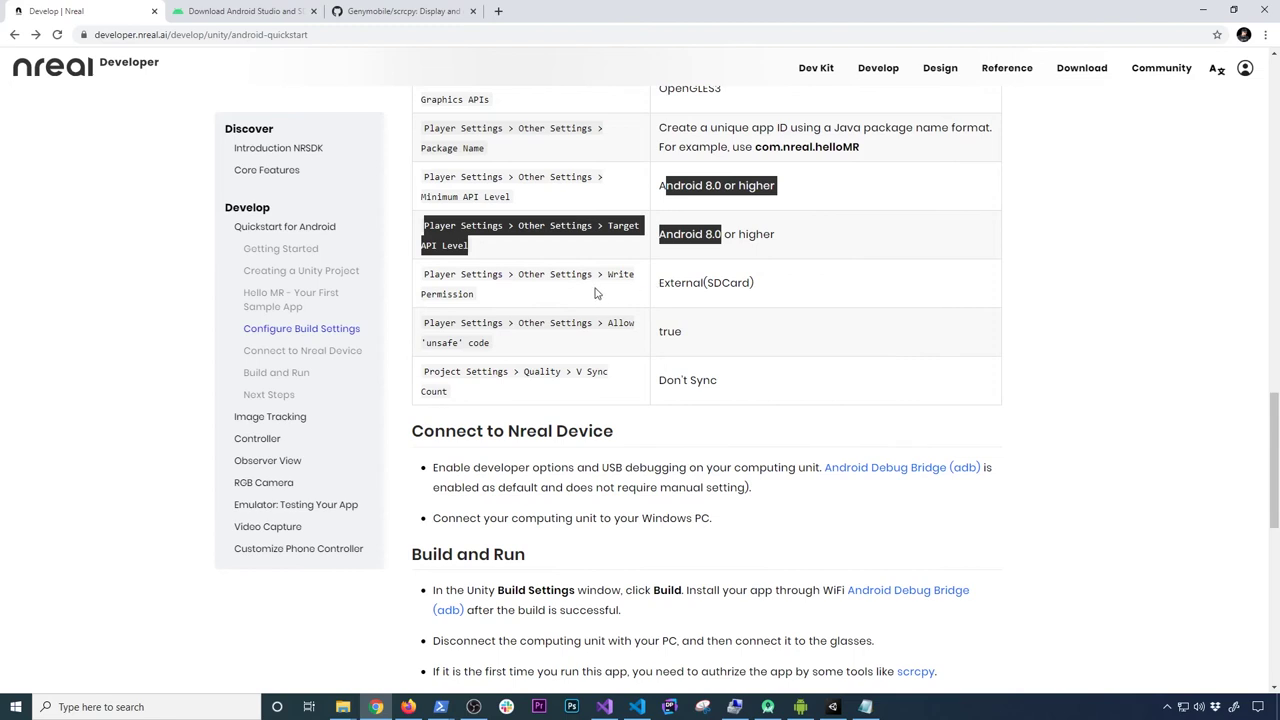
Look up the Write Permission value in the quickstart table and set Write Permission to External (SDCard) in Unity.
drag(660, 284, 755, 284)
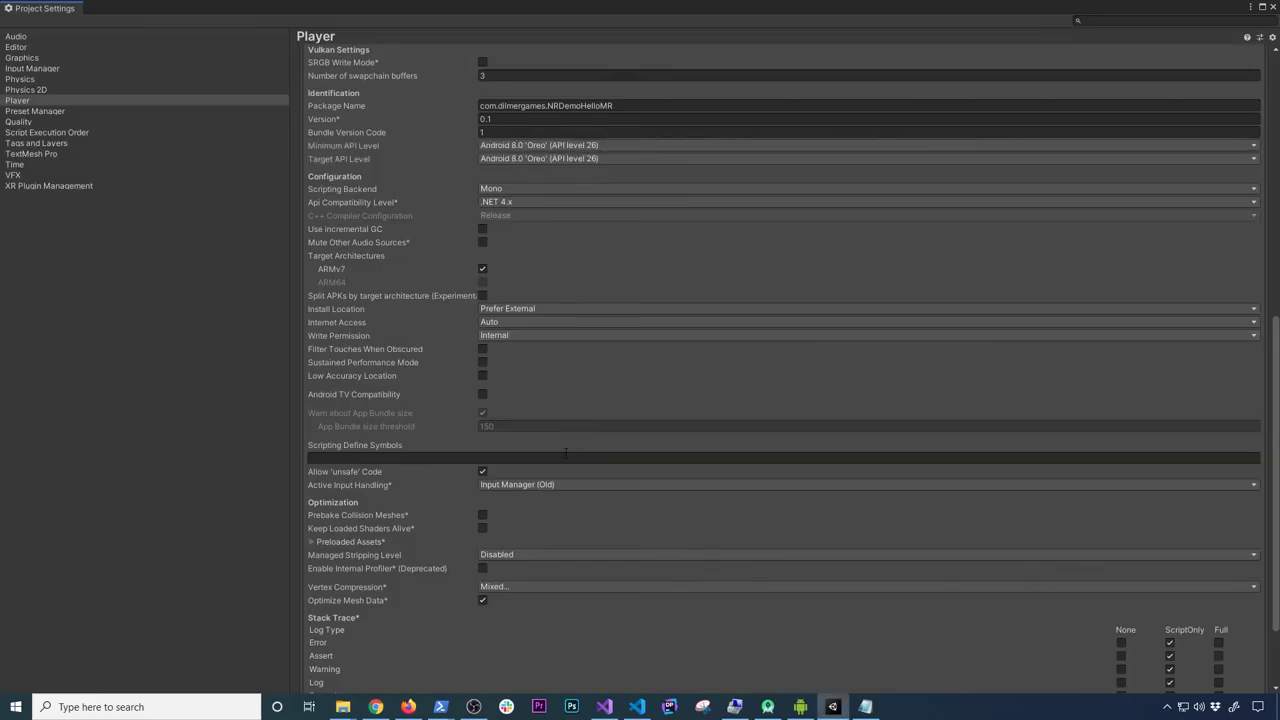
scroll(538, 502, down, 3)
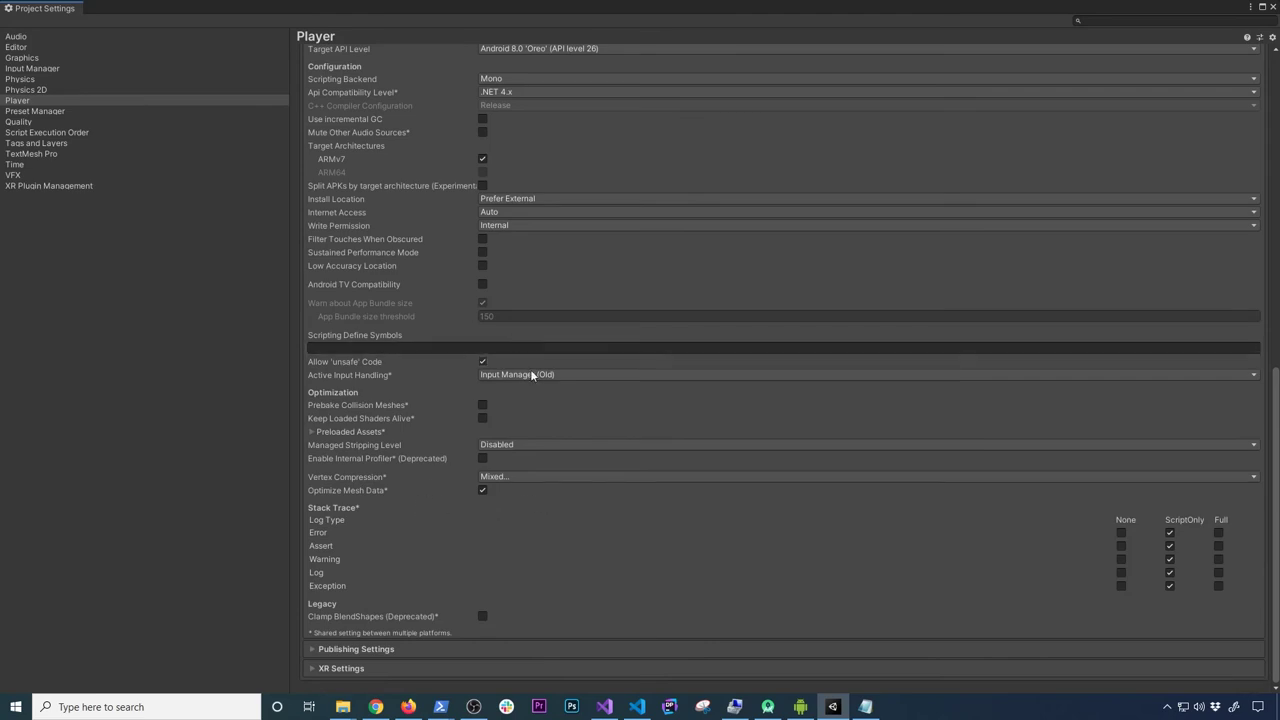
click(487, 225)
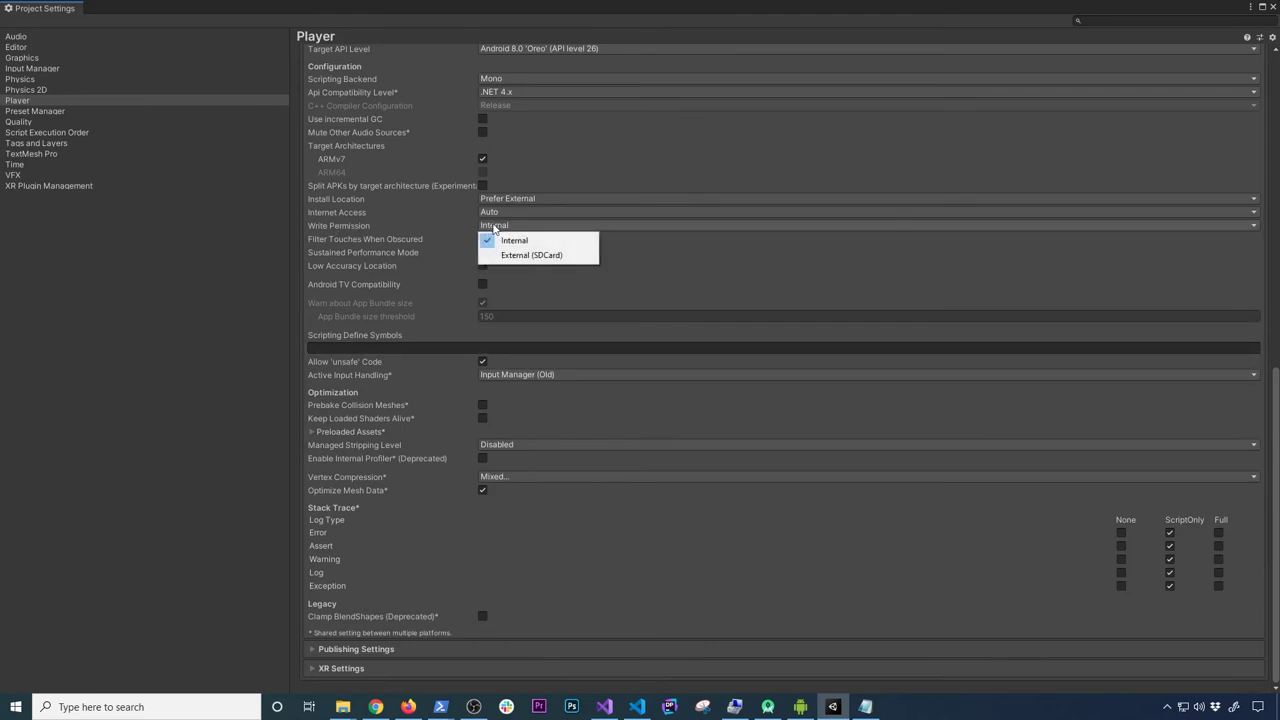
click(510, 253)
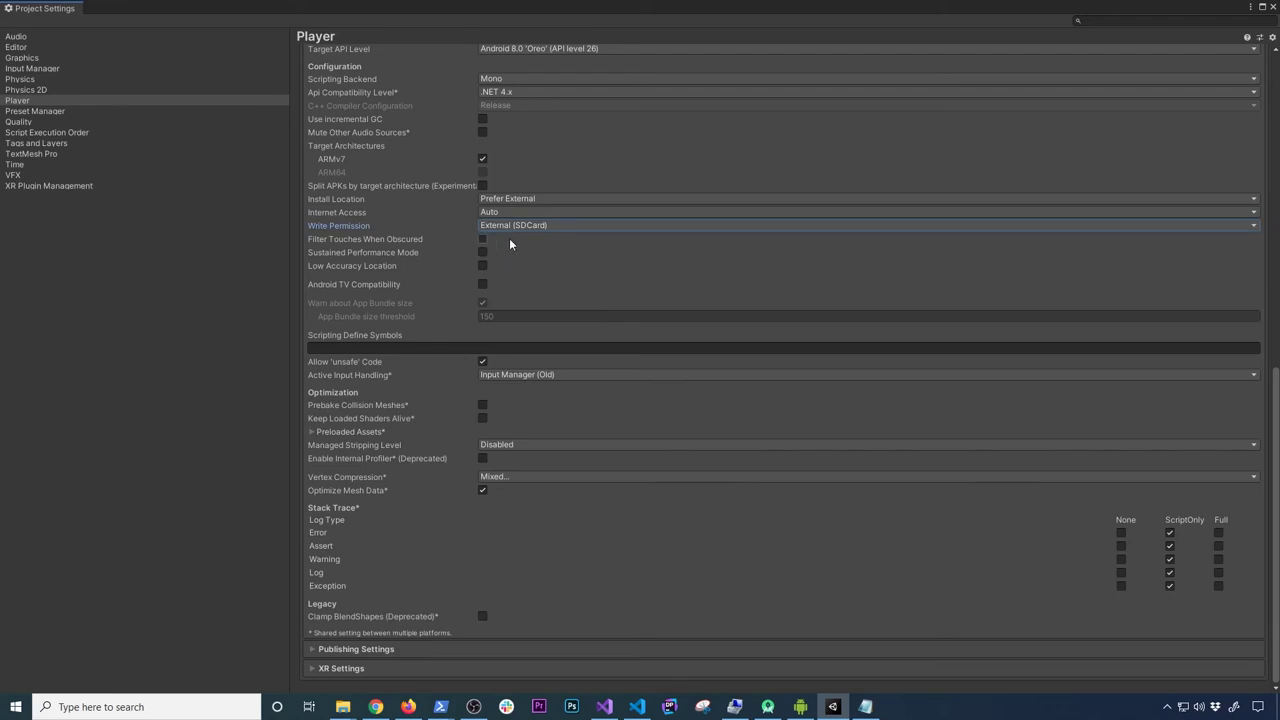
Go back to the quickstart in Chrome and read the 'unsafe' code, V Sync Count, device connection and Build and Run instructions.
key(alt+Tab)
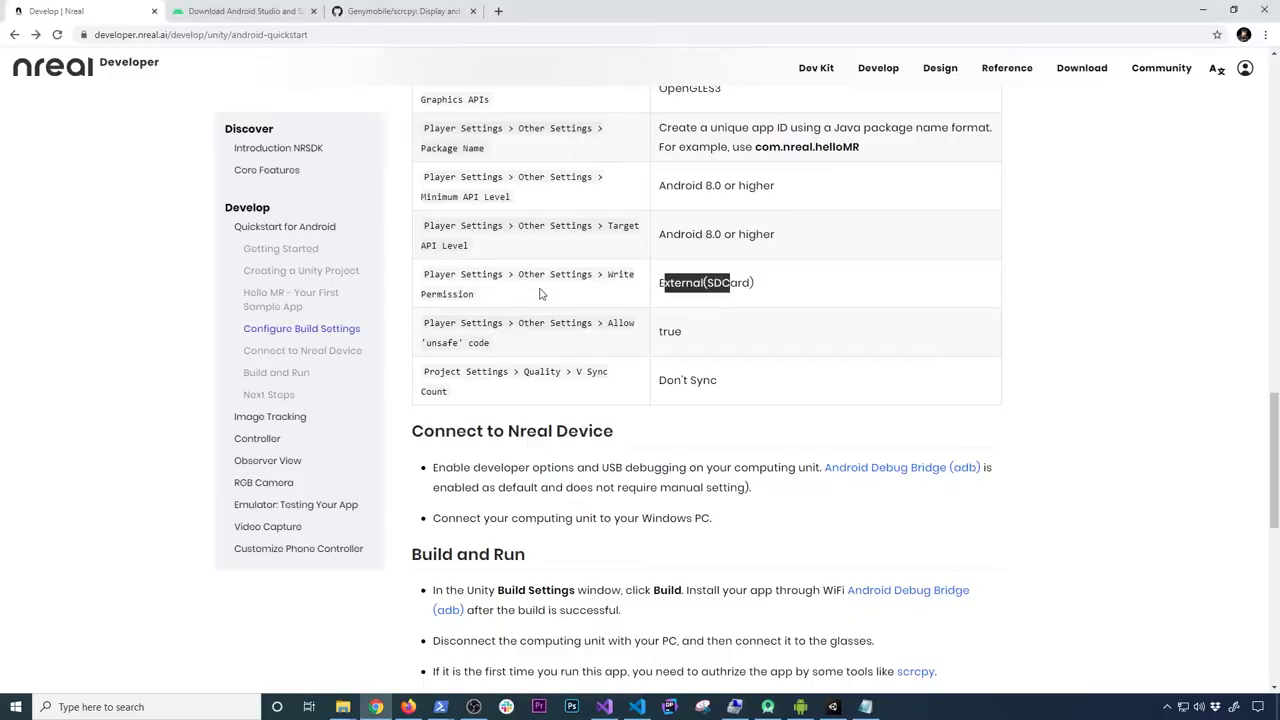
drag(674, 331, 663, 400)
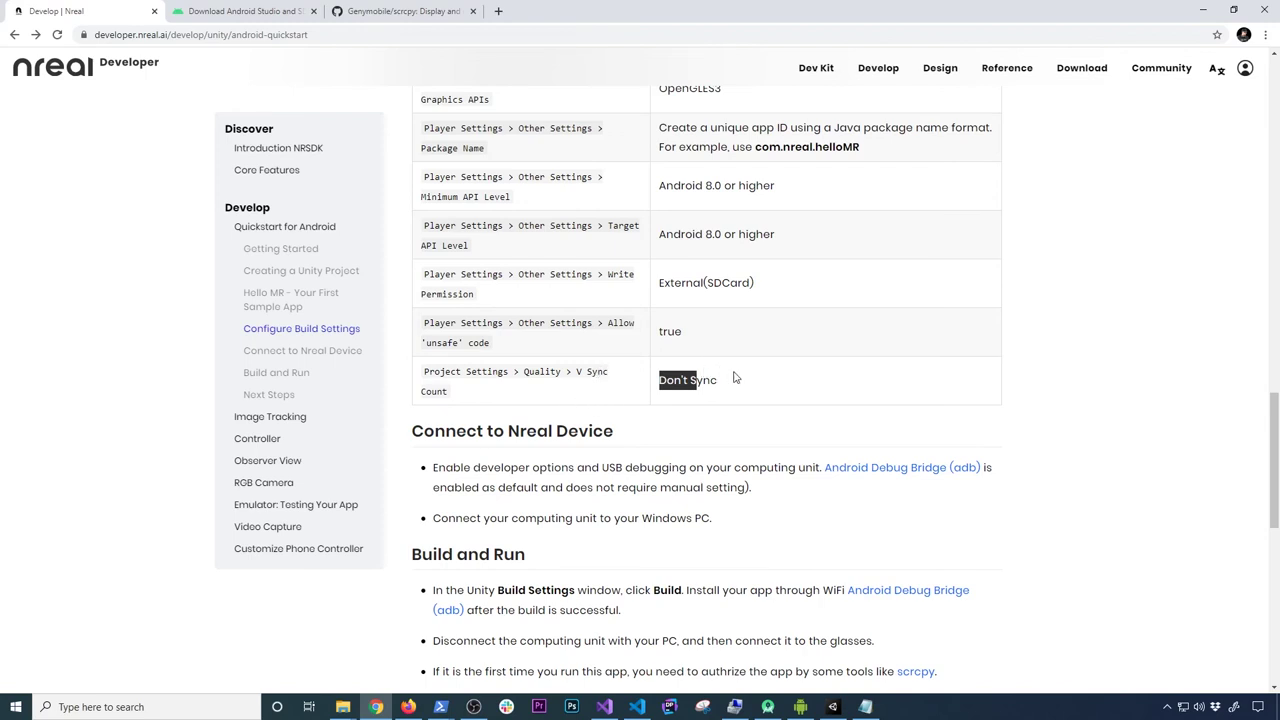
scroll(771, 467, down, 3)
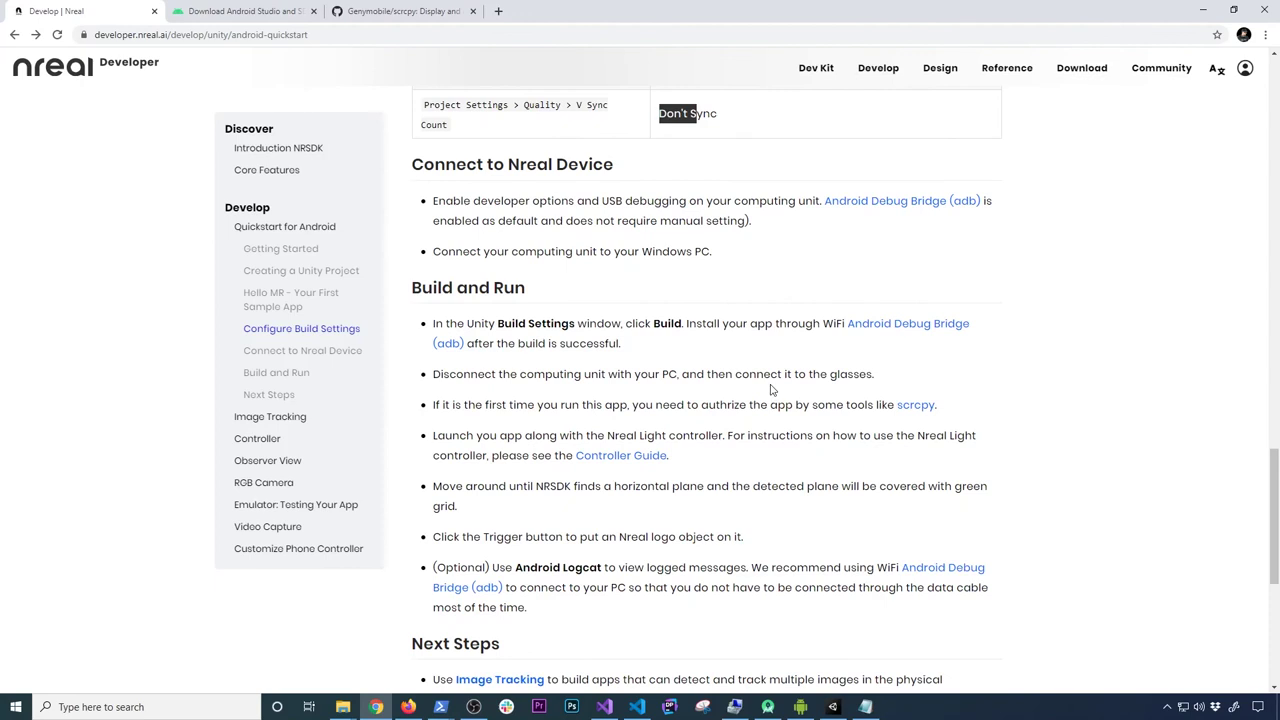
key(ctrl+s)
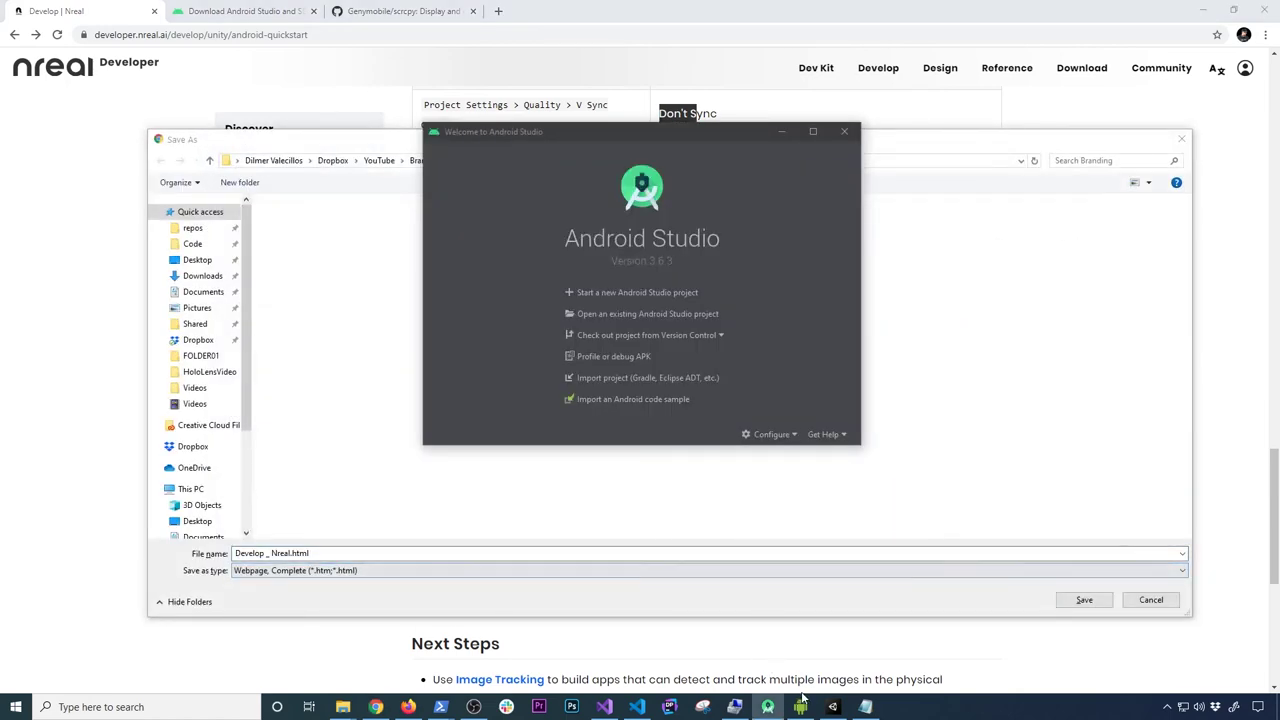
Return to Unity, close the Project Settings window and move the Build Settings window closer to the middle of the editor.
click(832, 706)
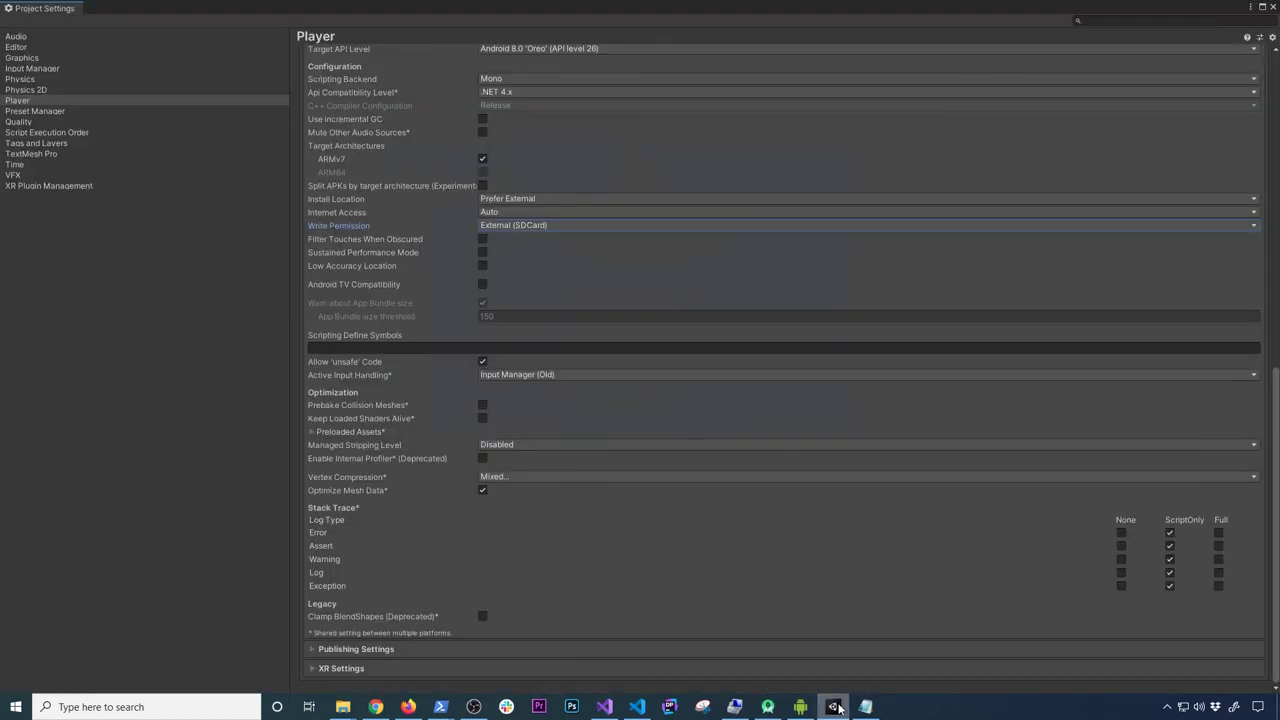
click(1273, 8)
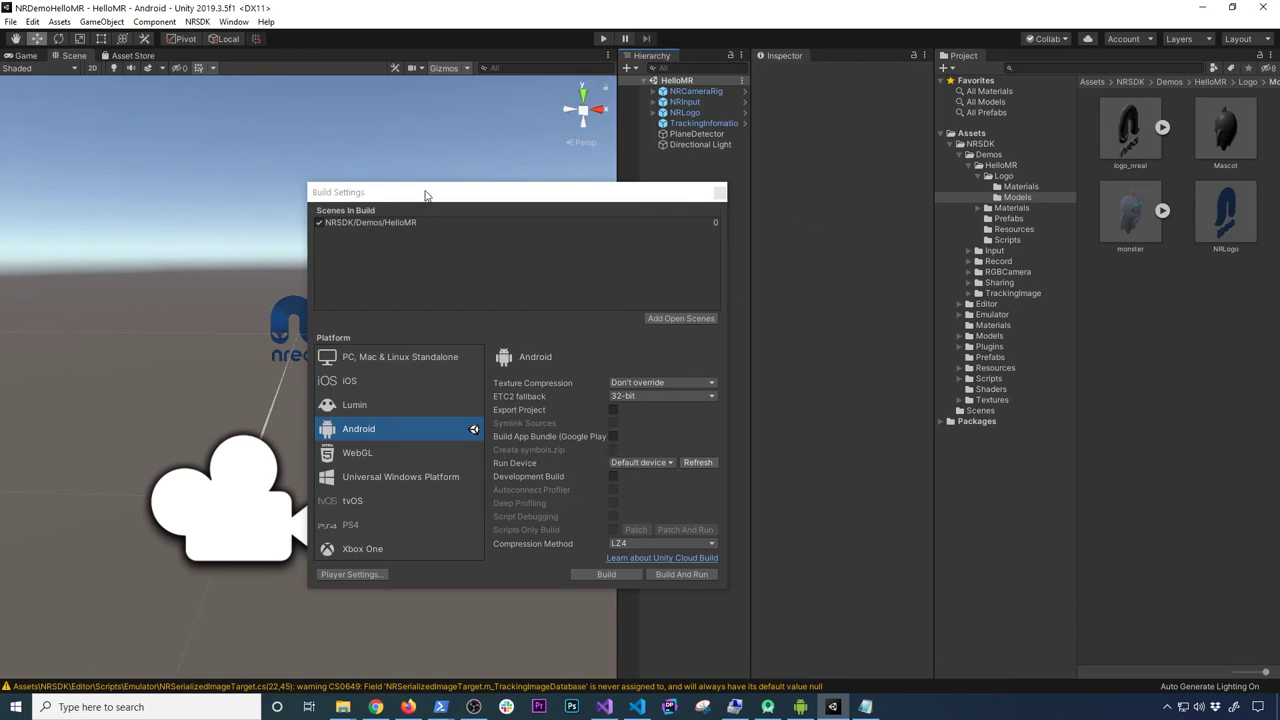
drag(446, 193, 591, 182)
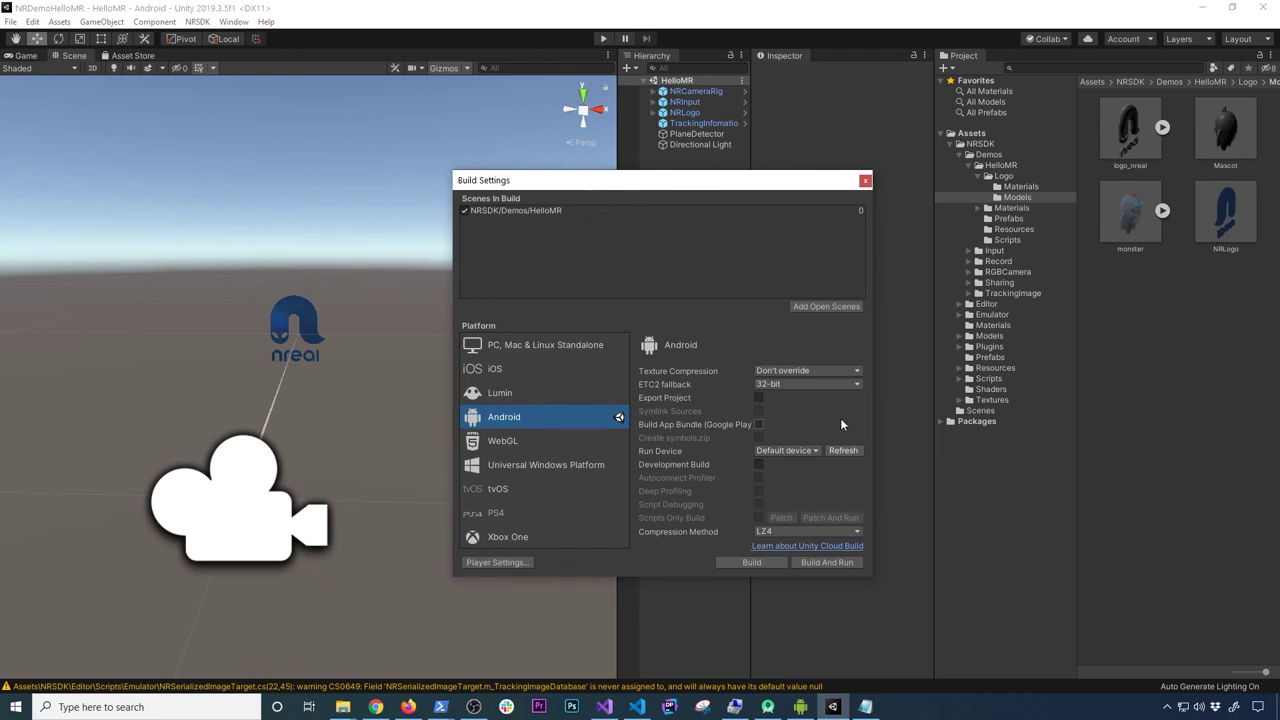
Refresh the connected devices and set the Run Device to Android SDM845 for arm64.
click(839, 451)
click(788, 451)
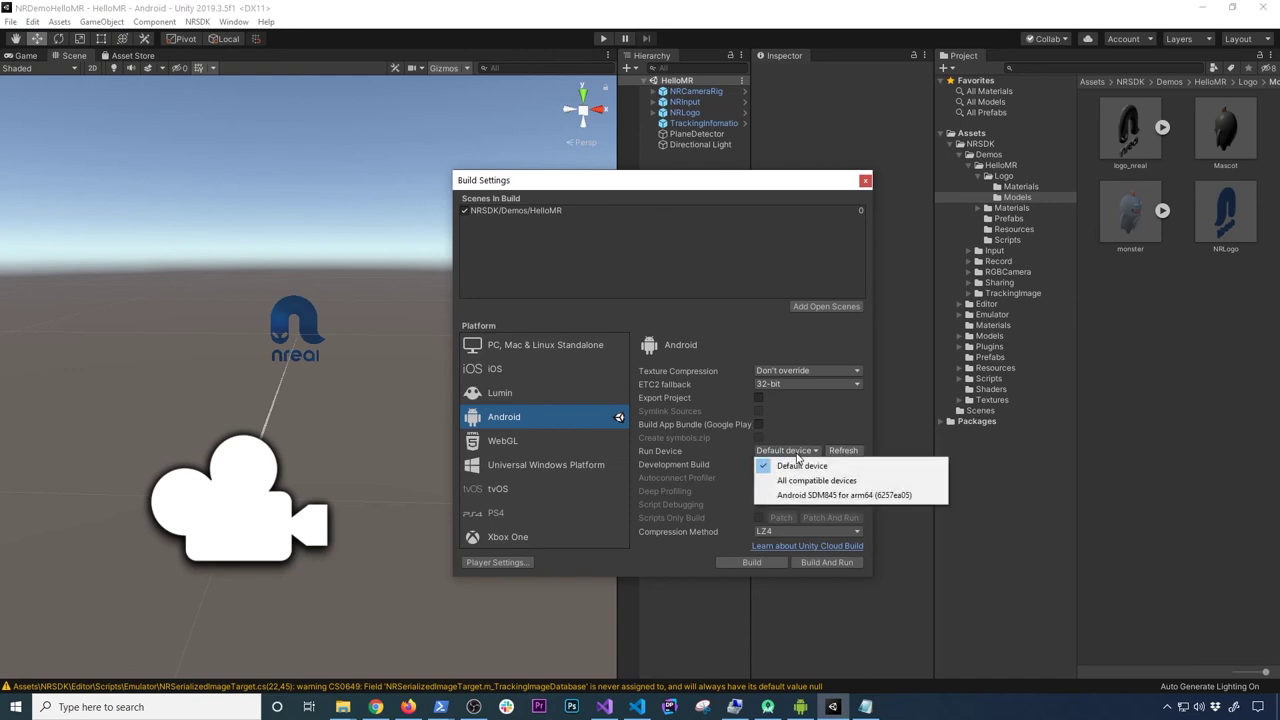
click(804, 495)
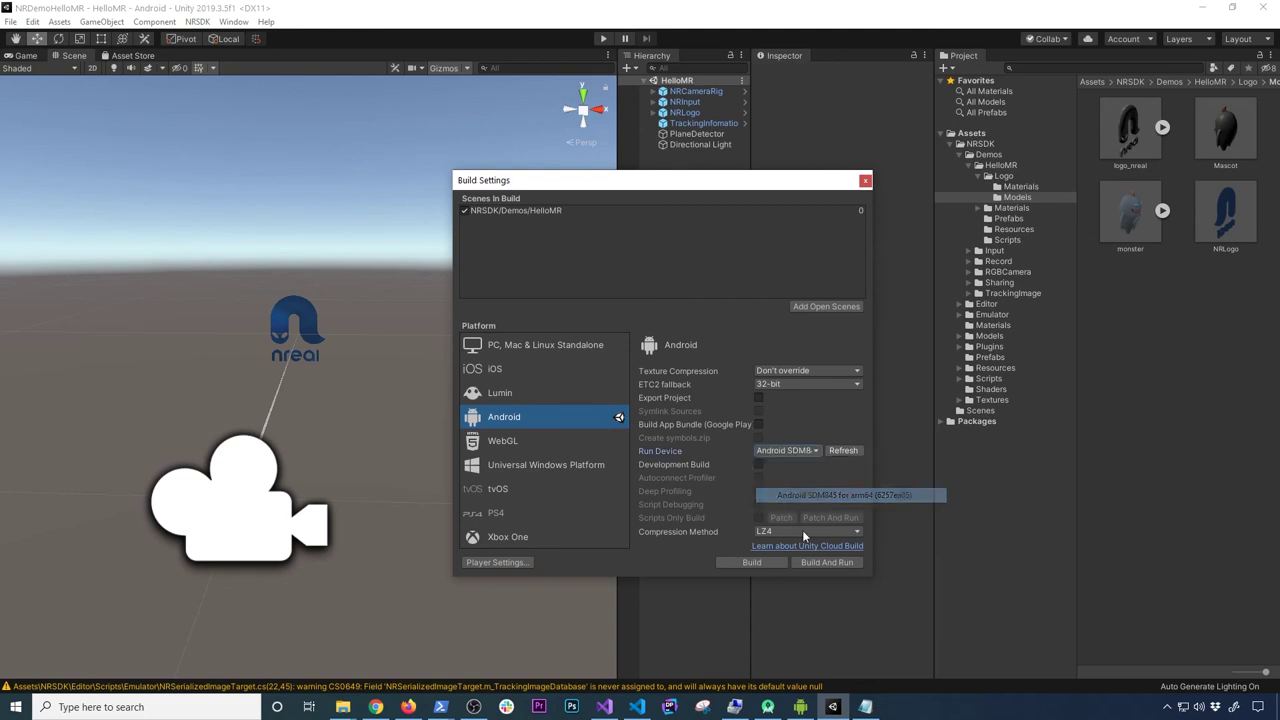
Place the SDM845 device mirror window beside Build Settings, and widen Build Settings so the full run device name fits.
click(801, 707)
drag(737, 35, 193, 37)
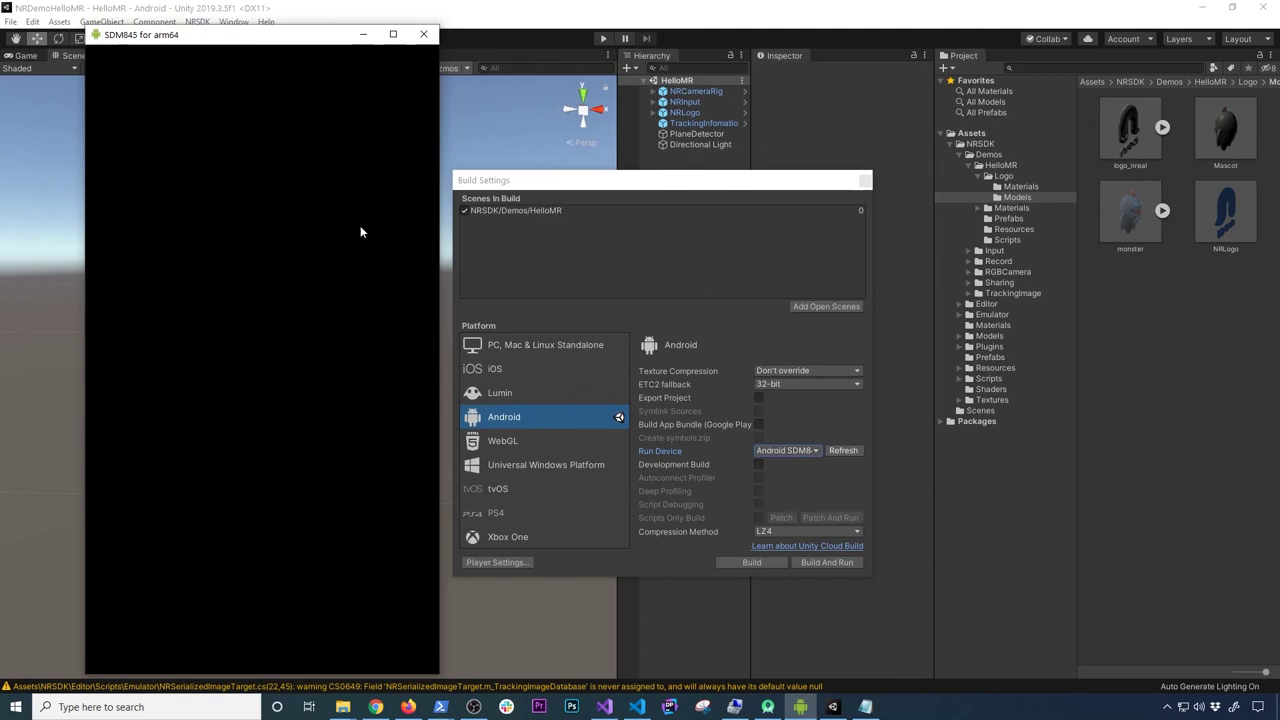
drag(872, 453, 992, 466)
click(835, 710)
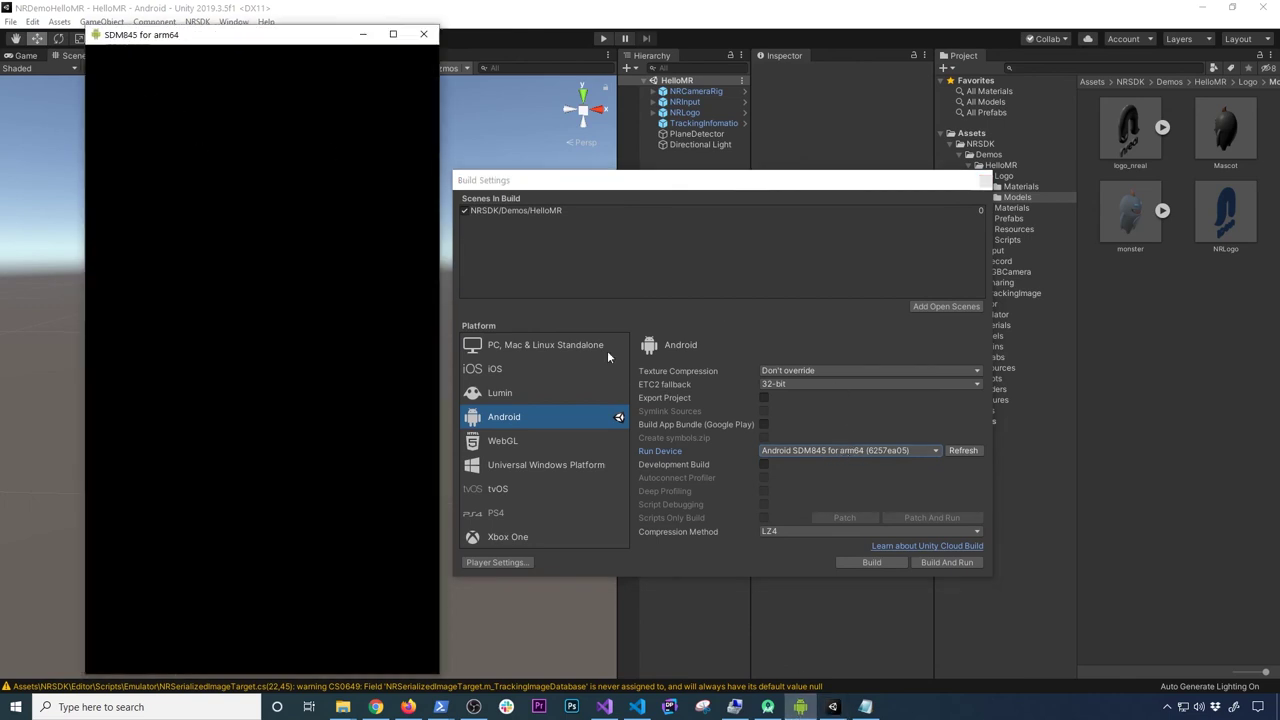
click(852, 308)
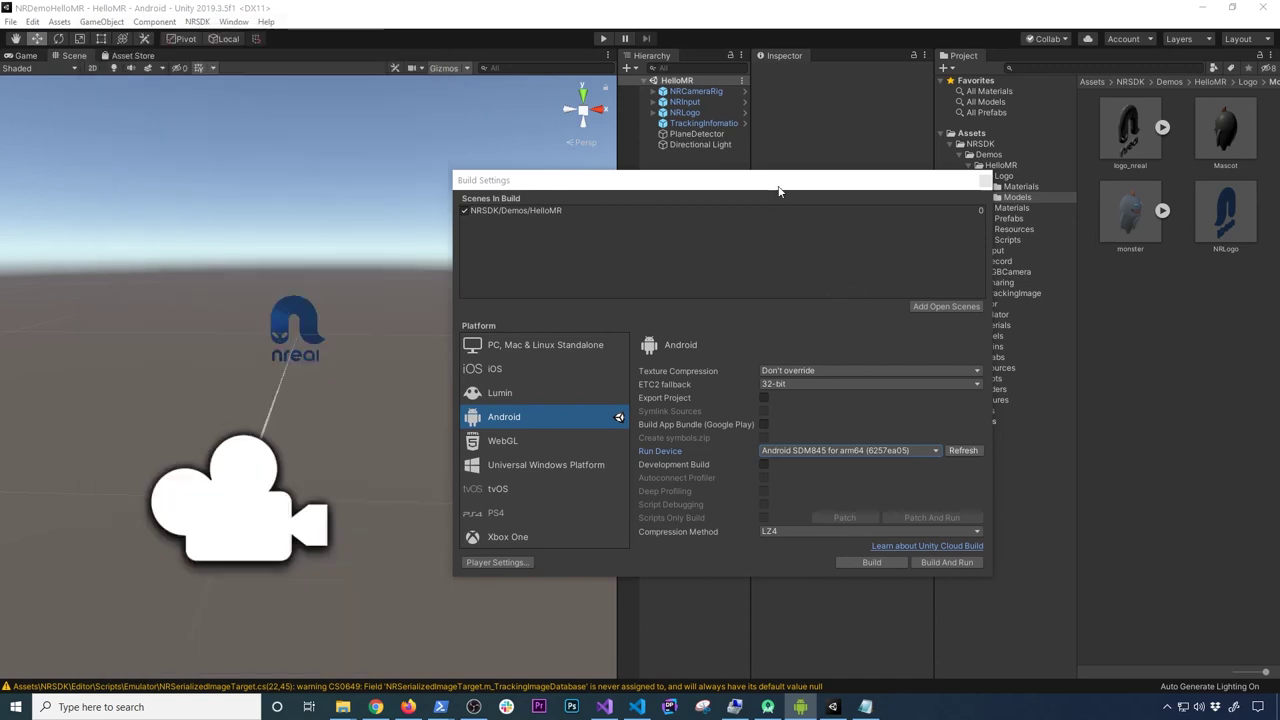
Build and run the Android project as NRDemoHelloMR.apk on the Desktop, choosing to update the Android SDK.
click(930, 563)
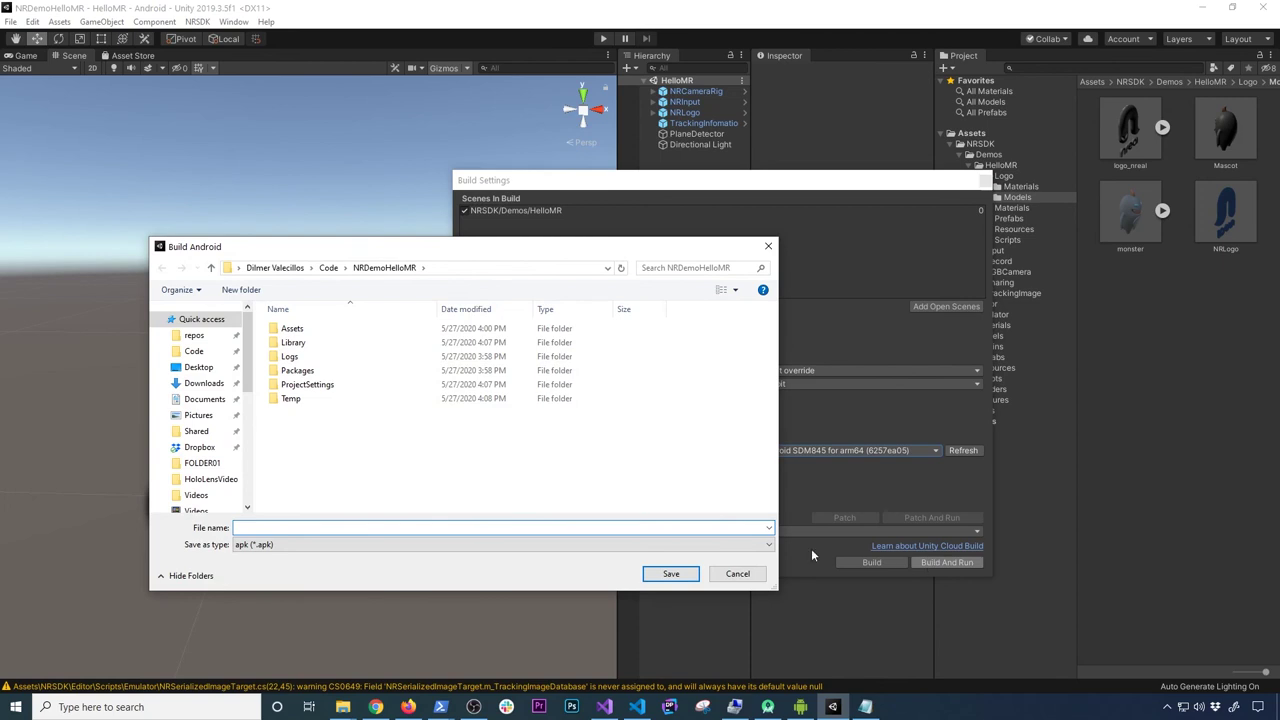
click(198, 367)
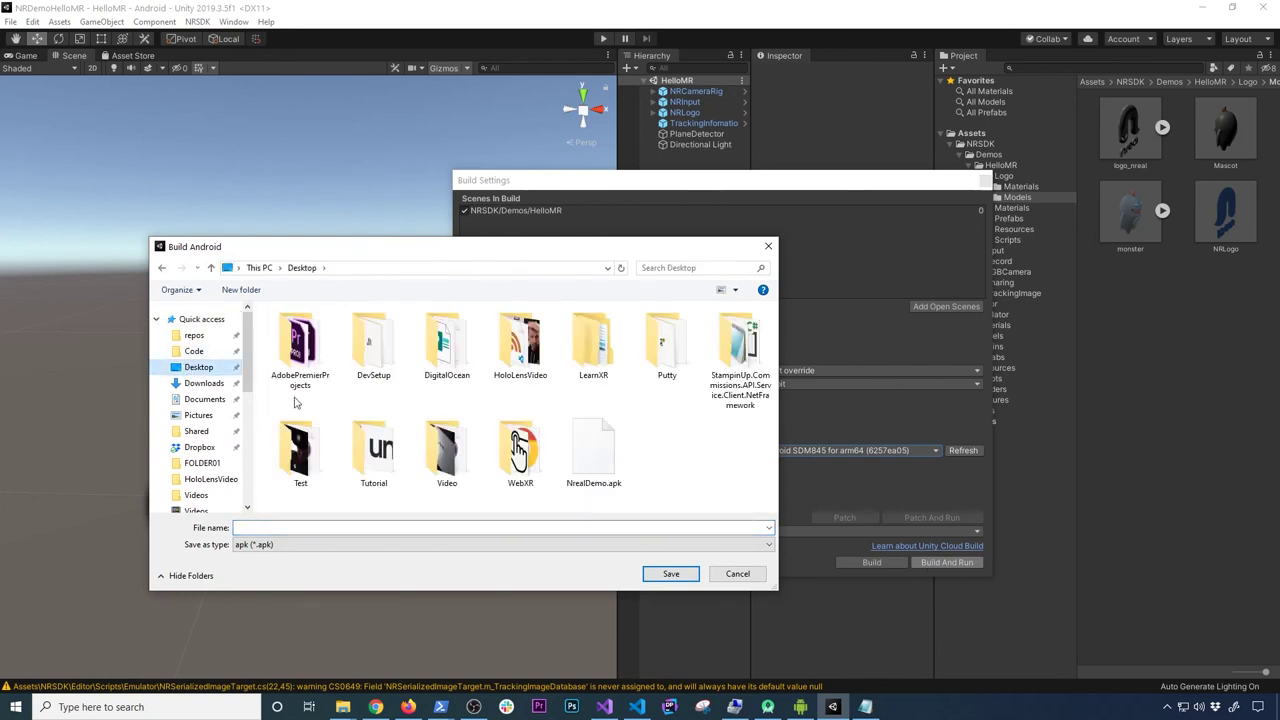
click(617, 465)
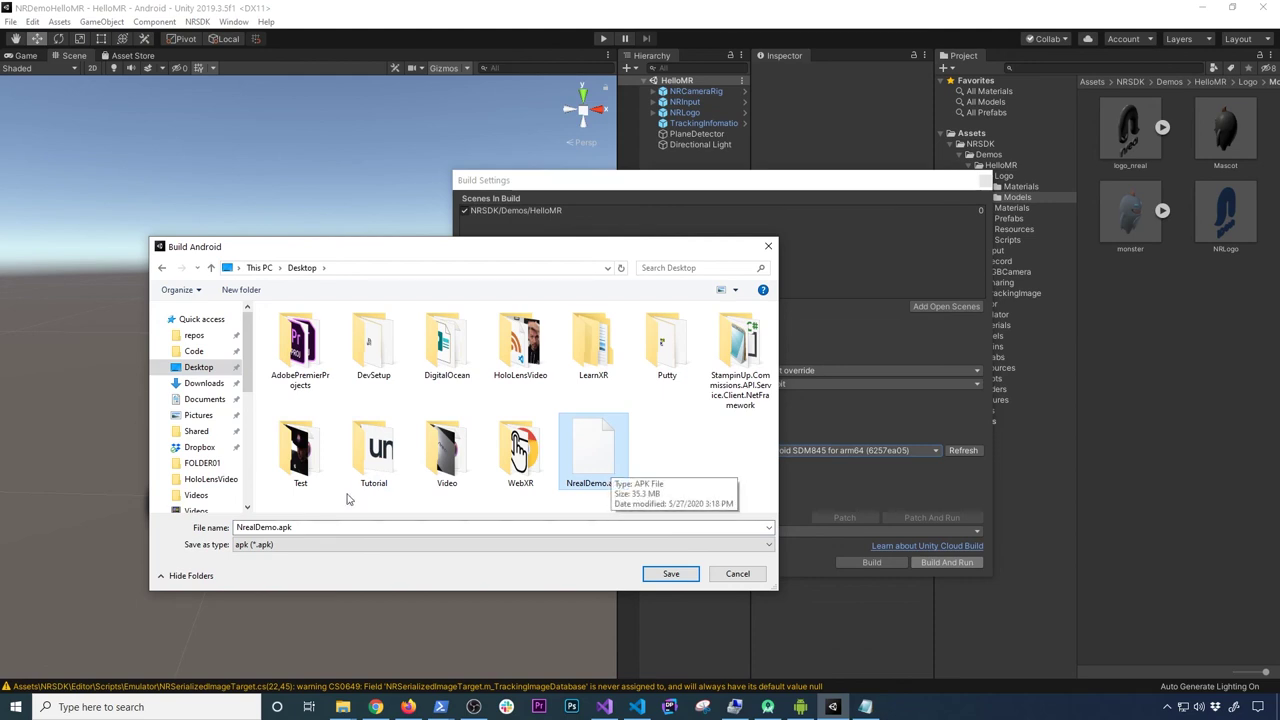
click(362, 529)
key(shift+Home)
text(NRDemoHelloMR)
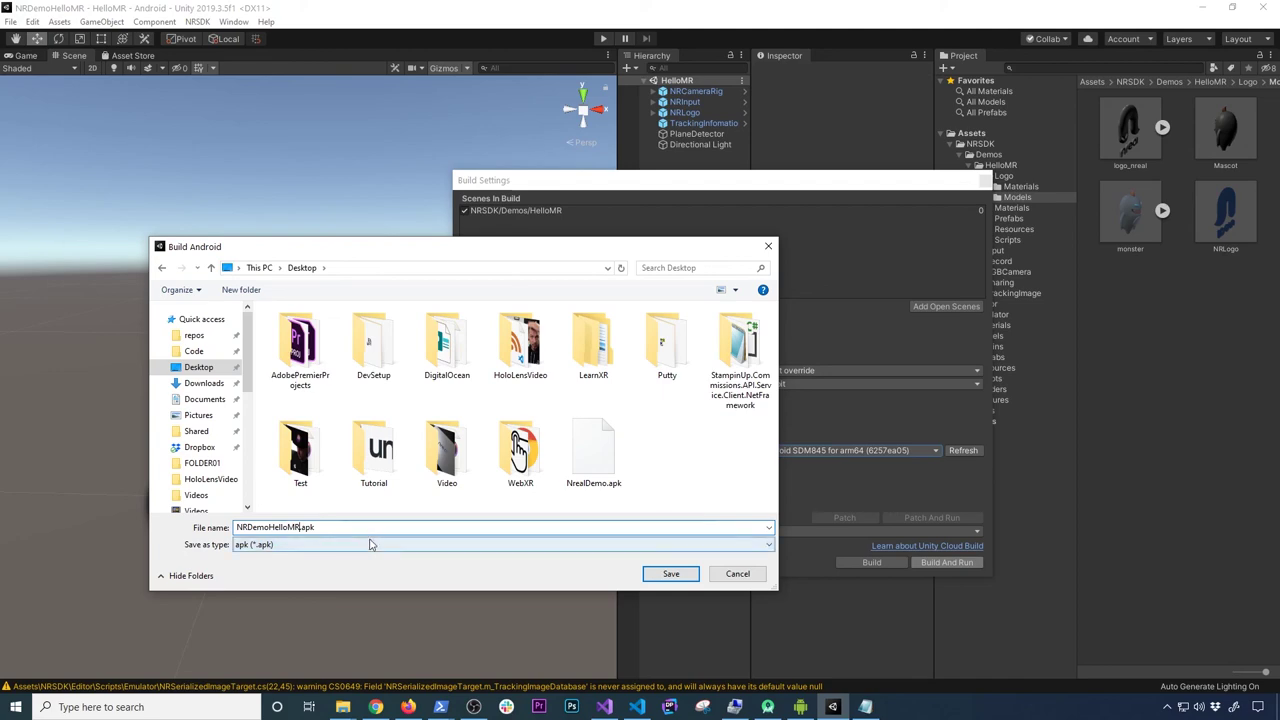
click(671, 574)
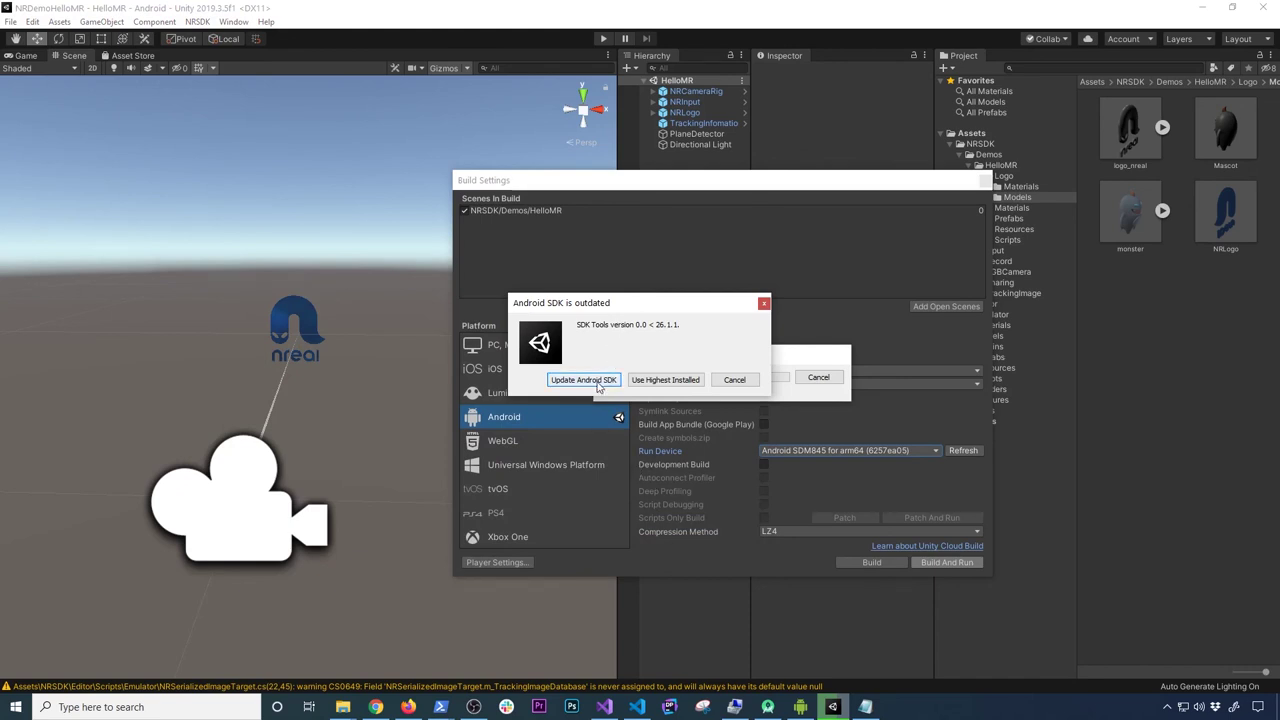
click(597, 387)
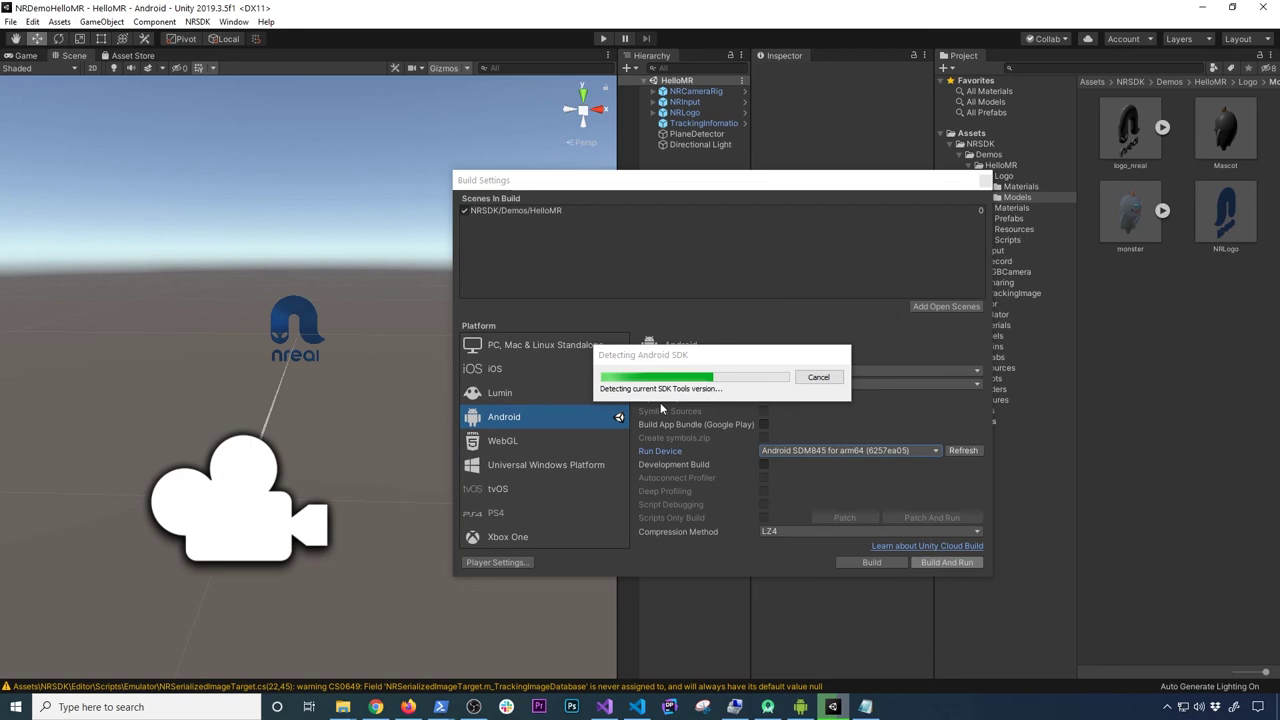